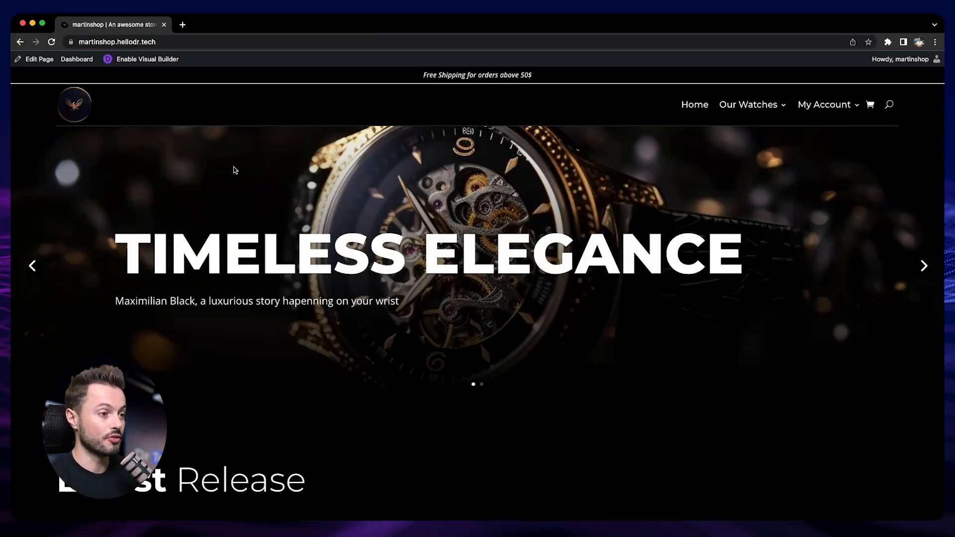
- Open the custom body of the All Products template for editing in the store's Divi Theme Builder
click(77, 59)
mouse_move(57, 205)
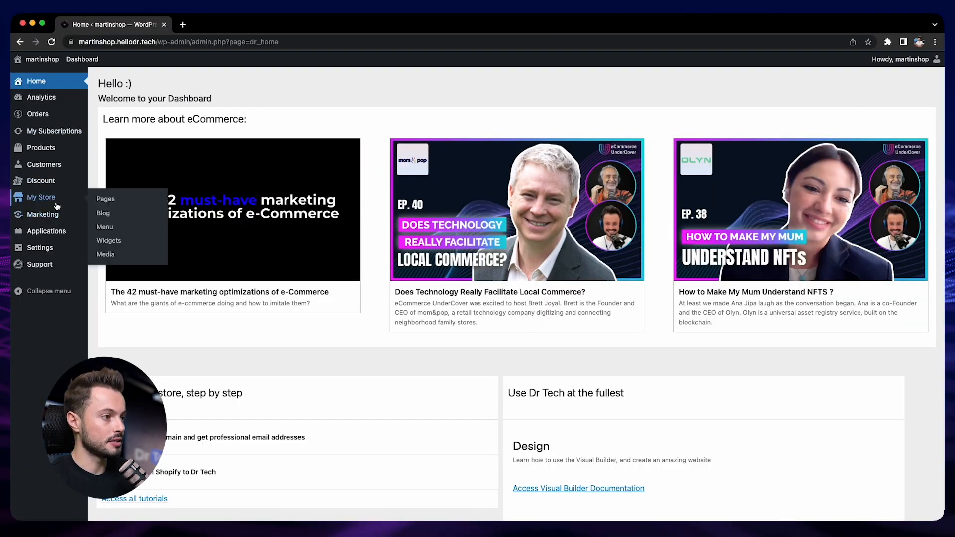
click(105, 199)
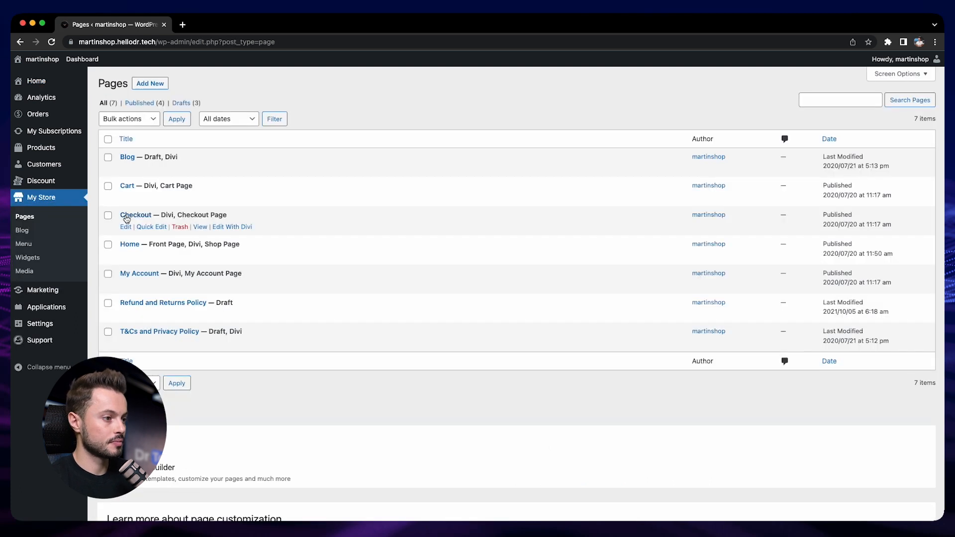
scroll(128, 220, down, 3)
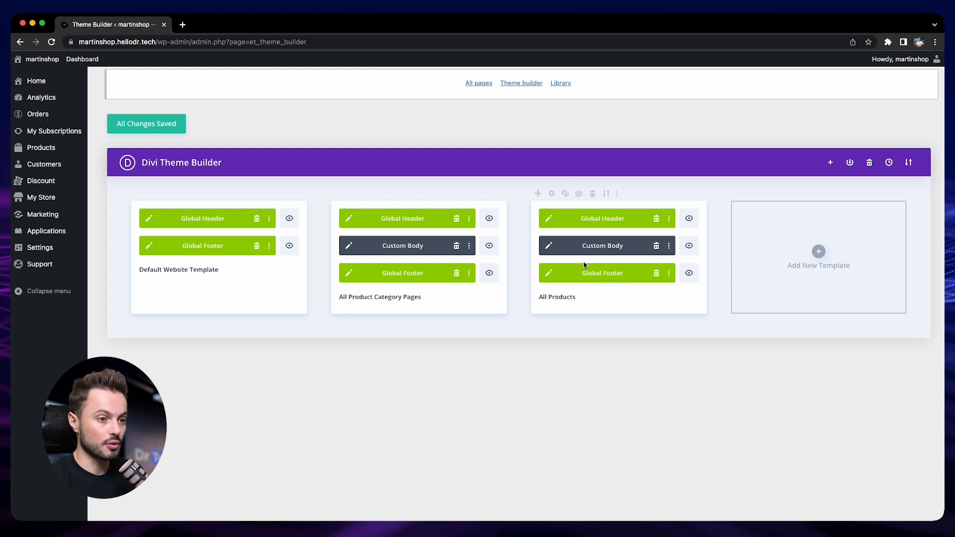
click(549, 247)
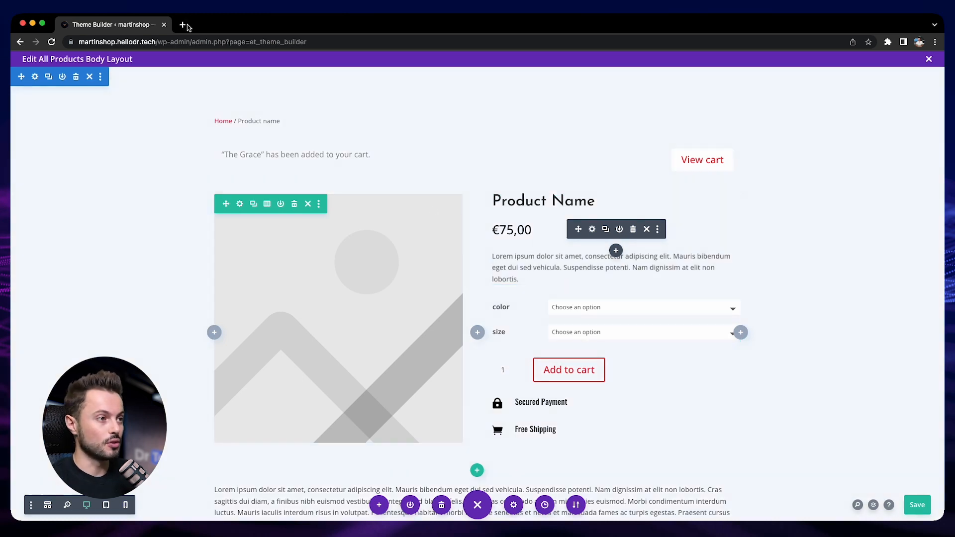
- Open the Daniel Wellington and Michael Kors websites in separate new browser tabs as references
click(183, 25)
text(daniel)
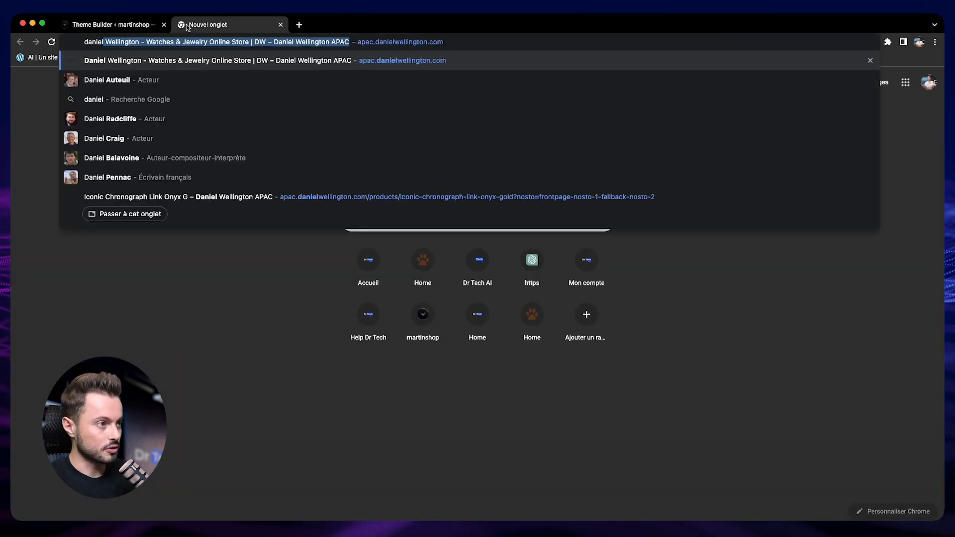
key(Return)
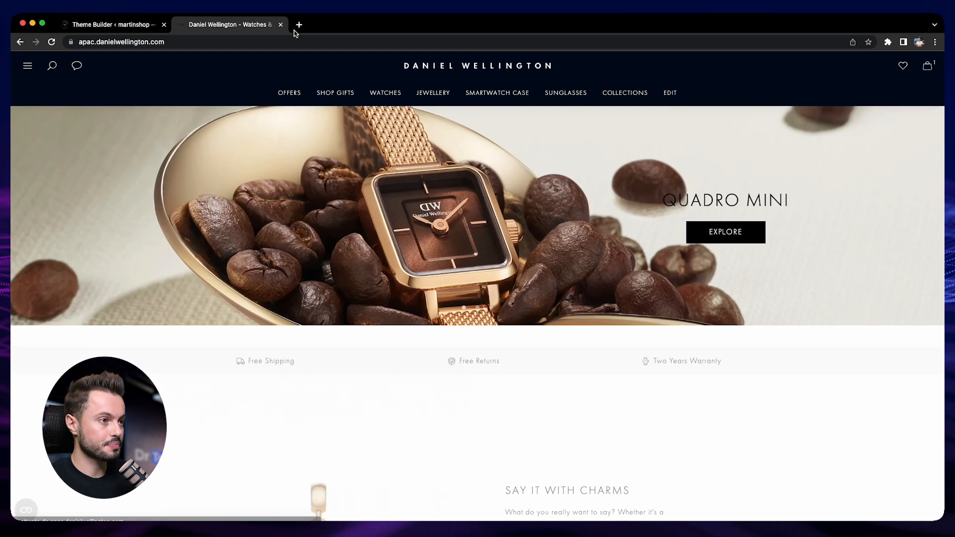
click(298, 25)
text(michae)
key(Return)
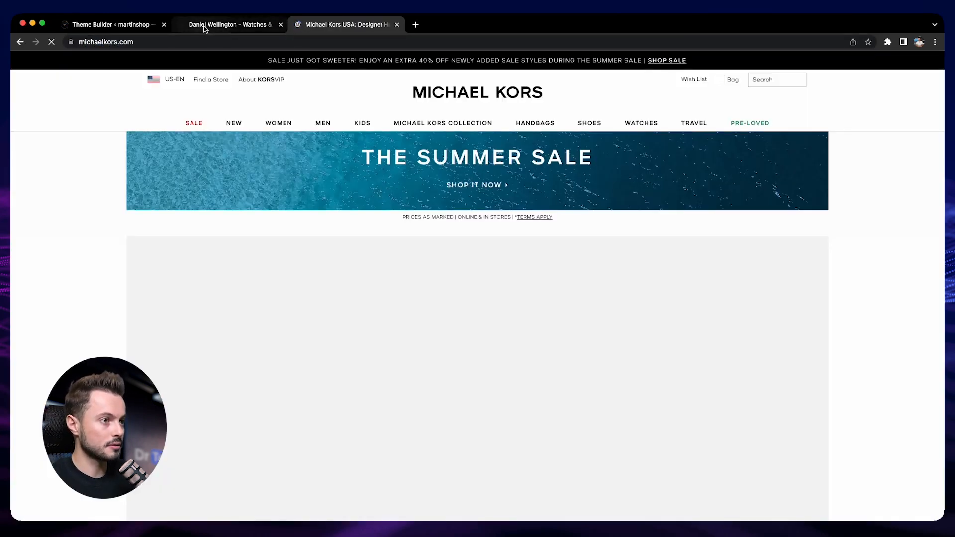
- Open the Switch Rose Gold product page from the recommendations on the Daniel Wellington site
click(226, 24)
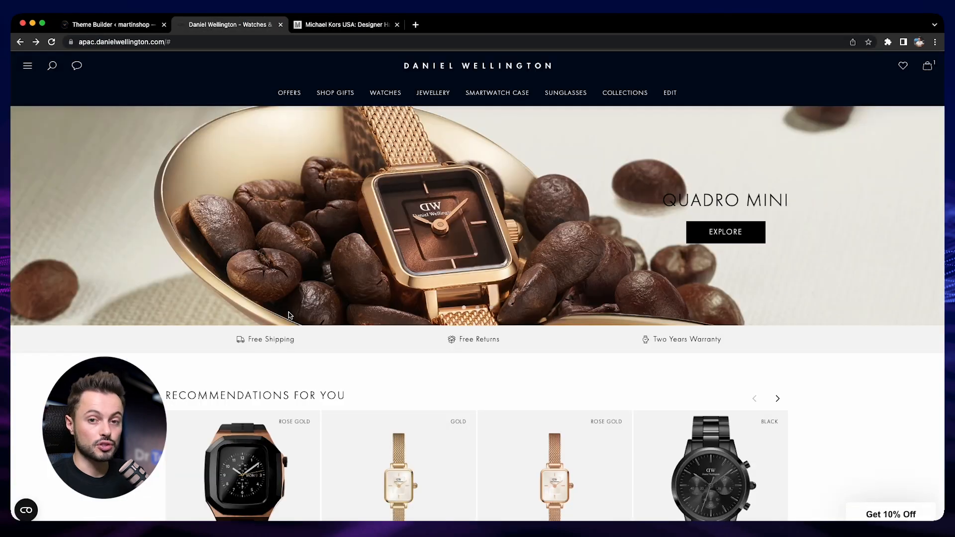
scroll(179, 324, down, 2)
click(222, 435)
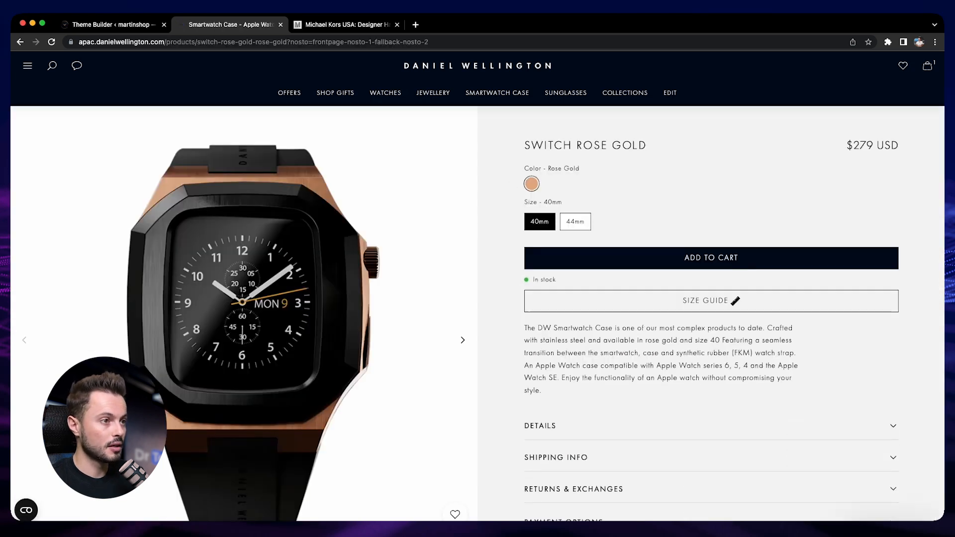
- Open the Runway Gold-Tone Watch product page from the men's gold-tone watches on the Michael Kors site
click(351, 24)
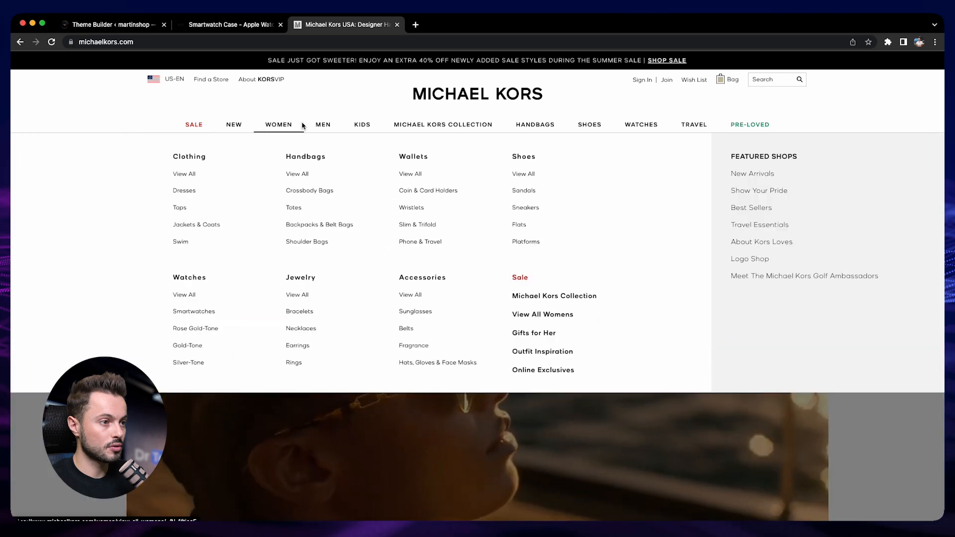
mouse_move(324, 126)
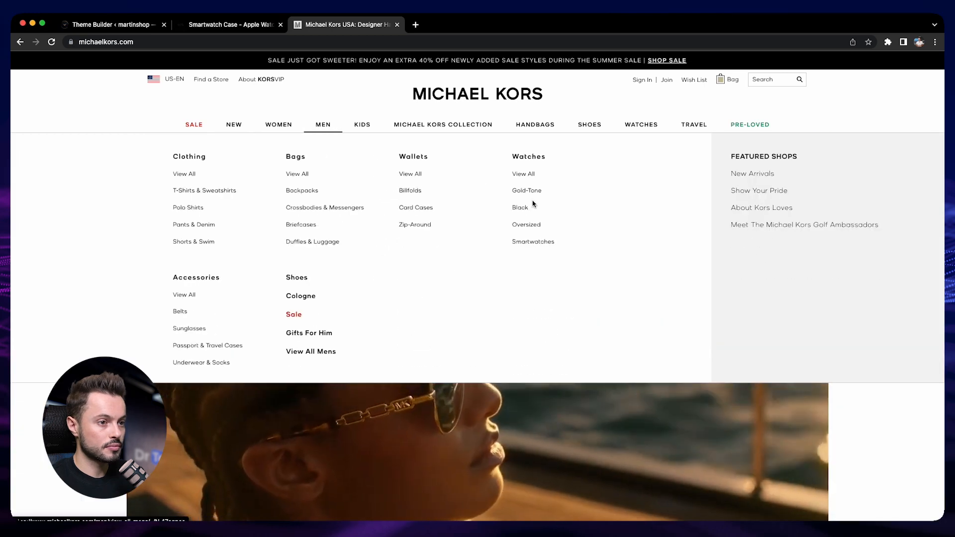
click(526, 190)
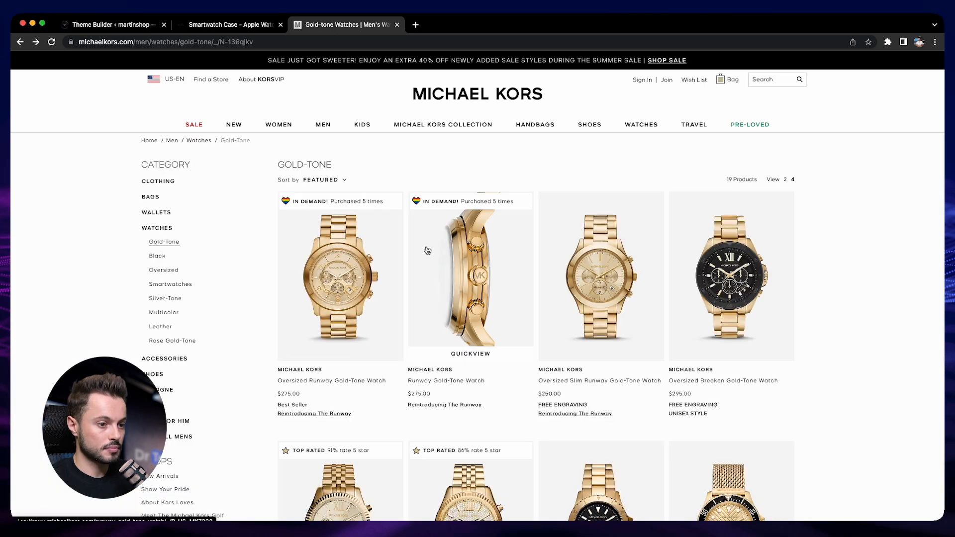
click(427, 250)
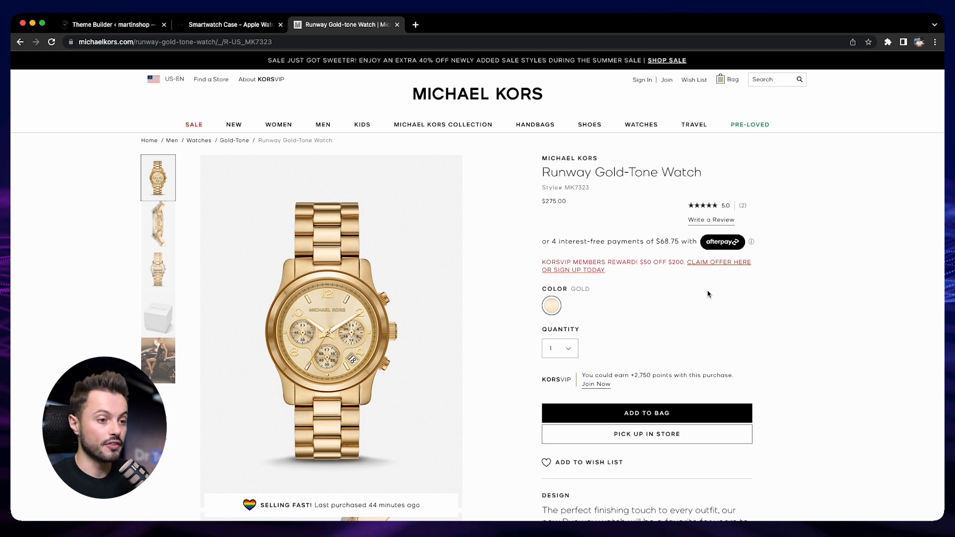
- Examine the product title, price and interest-free payment offer on the Runway Gold-Tone Watch page
drag(542, 172, 714, 184)
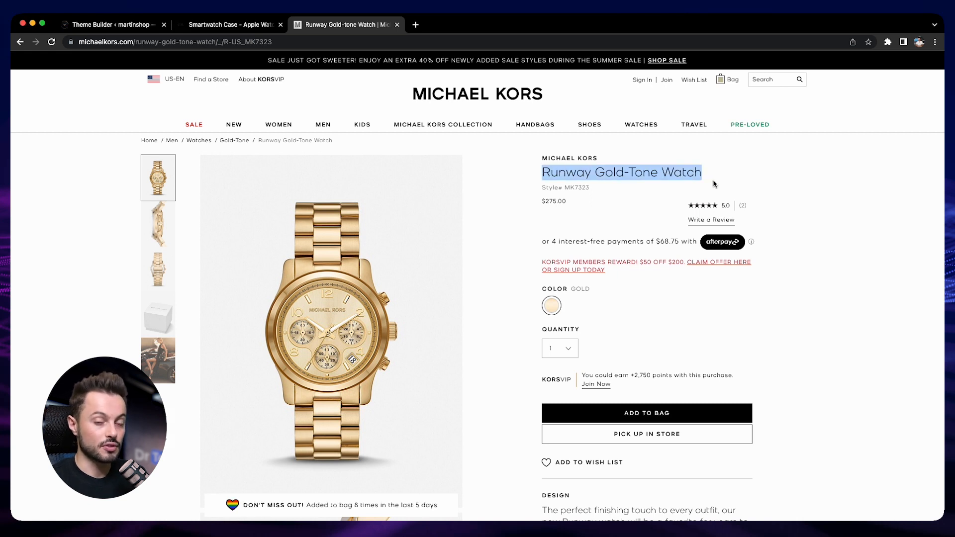
click(544, 202)
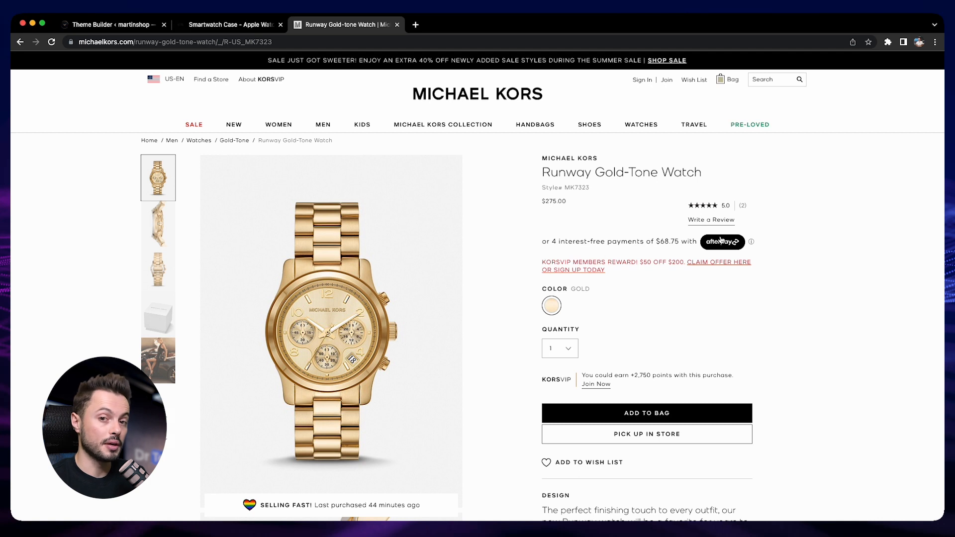
drag(551, 242, 675, 239)
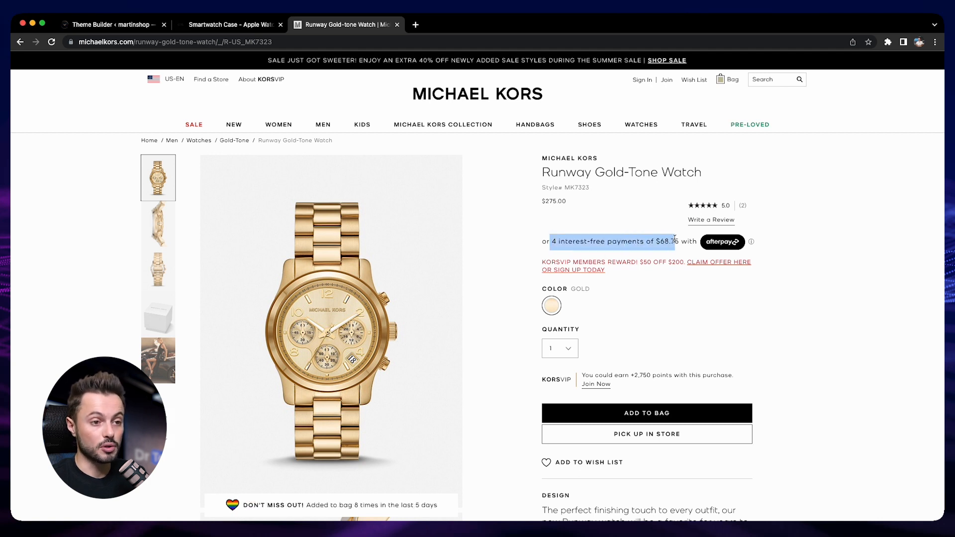
click(629, 286)
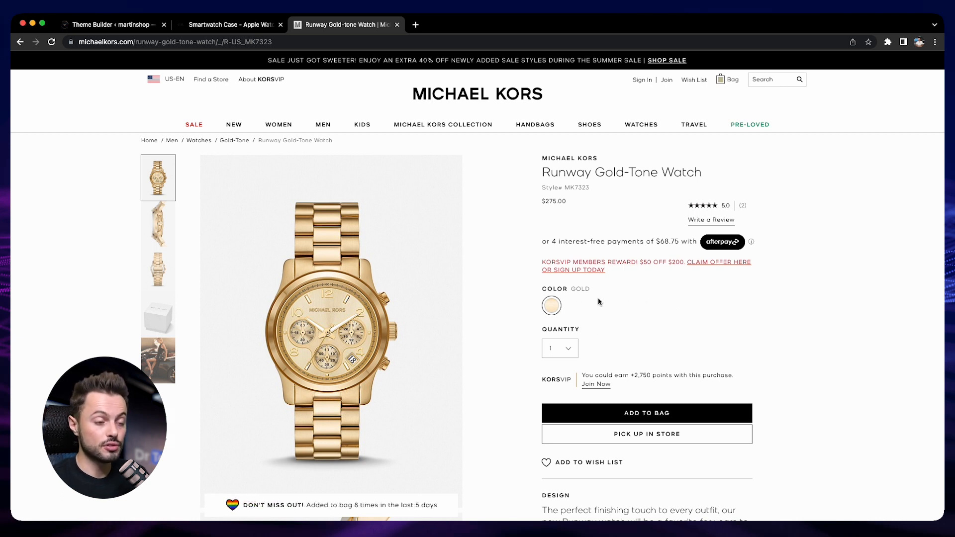
- Examine the purchase options, design text, details, product images and recommended watches on the Michael Kors product page
scroll(626, 365, down, 1)
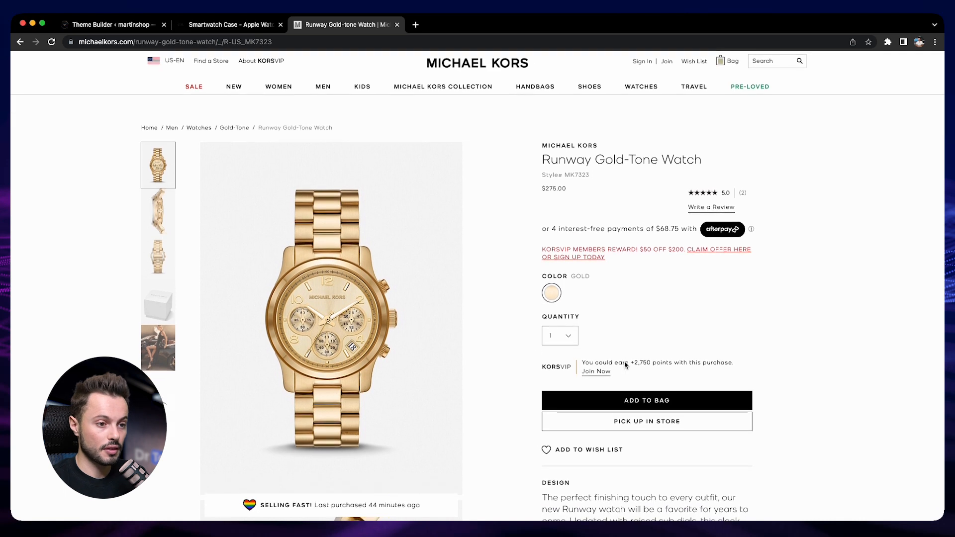
scroll(647, 383, down, 2)
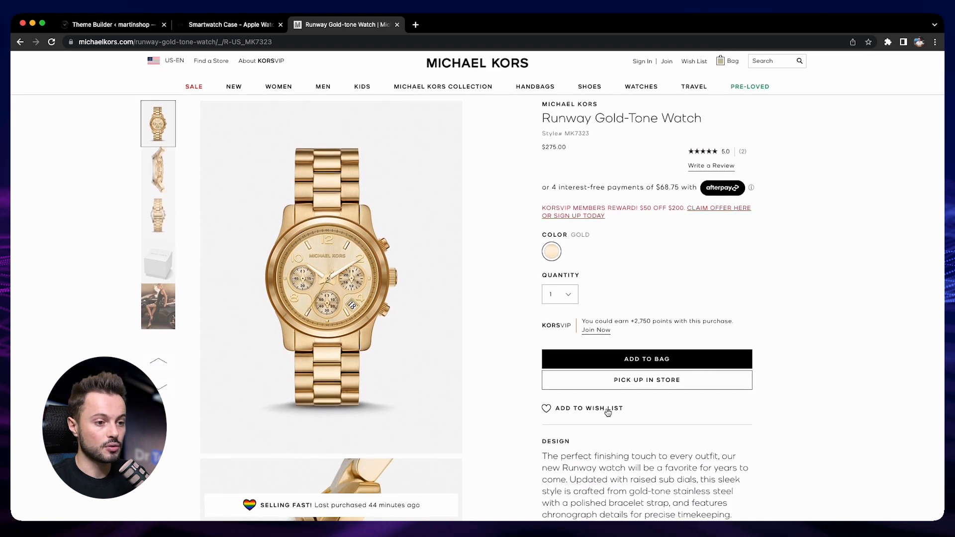
scroll(608, 405, down, 3)
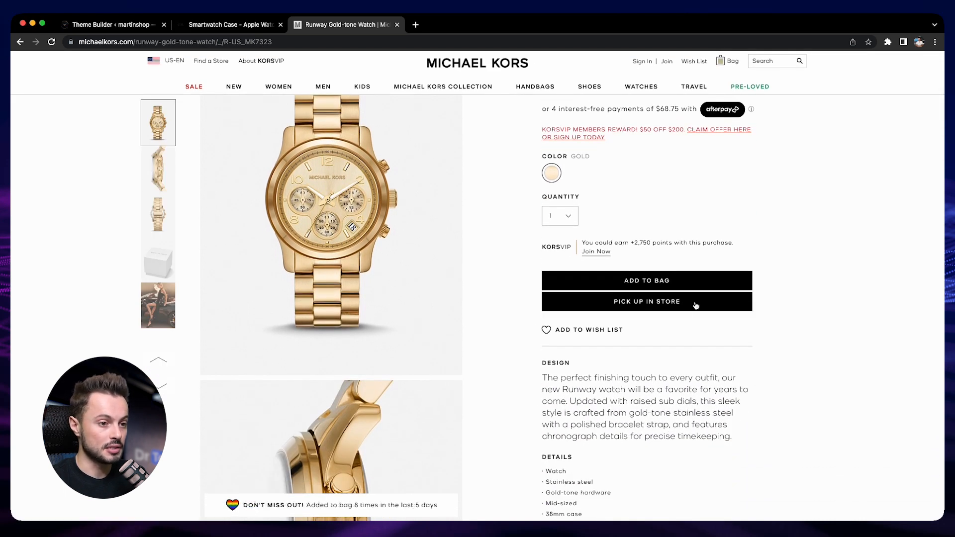
scroll(586, 316, down, 3)
scroll(374, 256, down, 15)
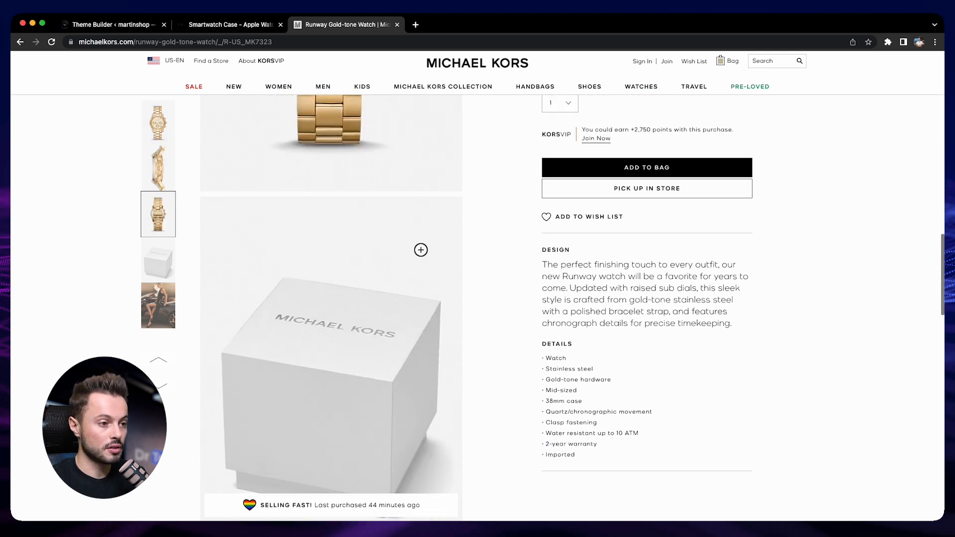
scroll(460, 309, down, 8)
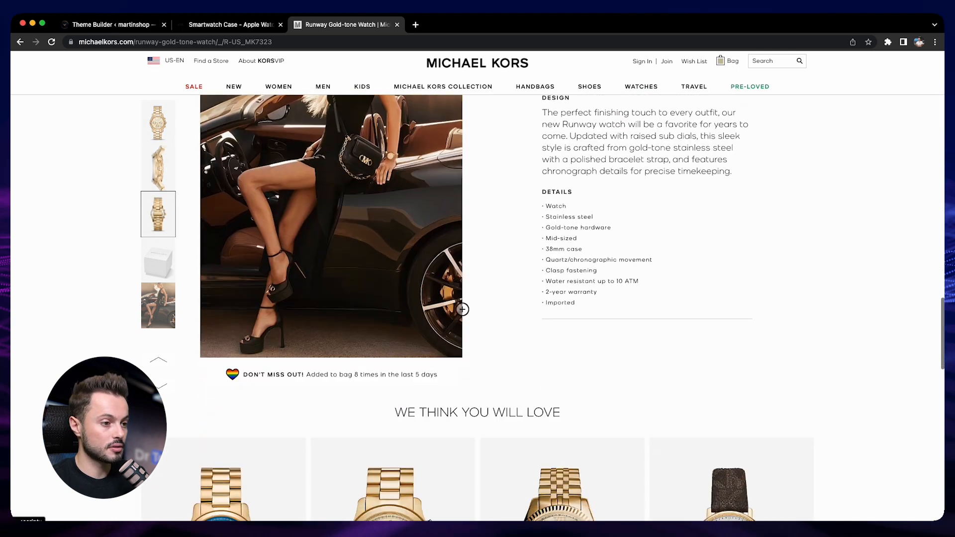
scroll(462, 309, down, 6)
scroll(483, 376, down, 3)
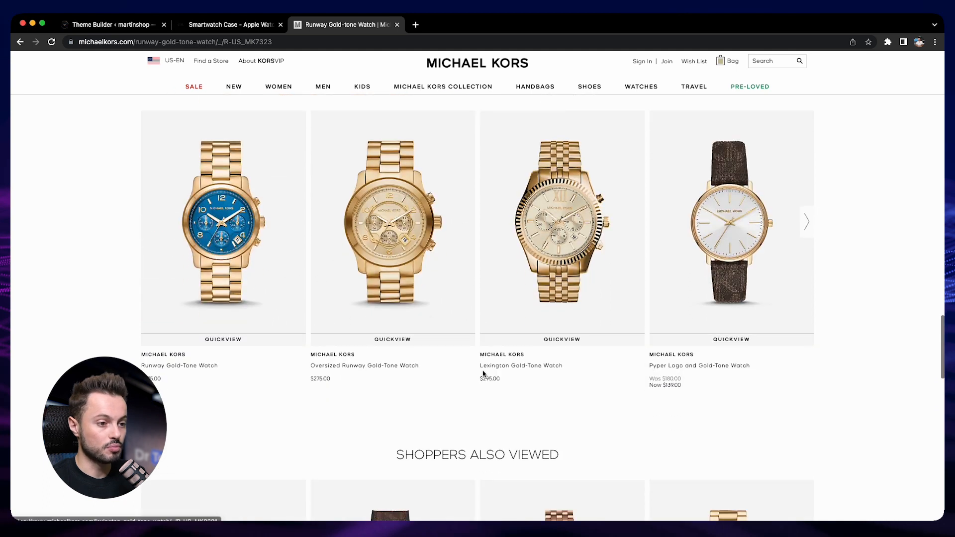
scroll(482, 374, down, 3)
scroll(481, 373, up, 20)
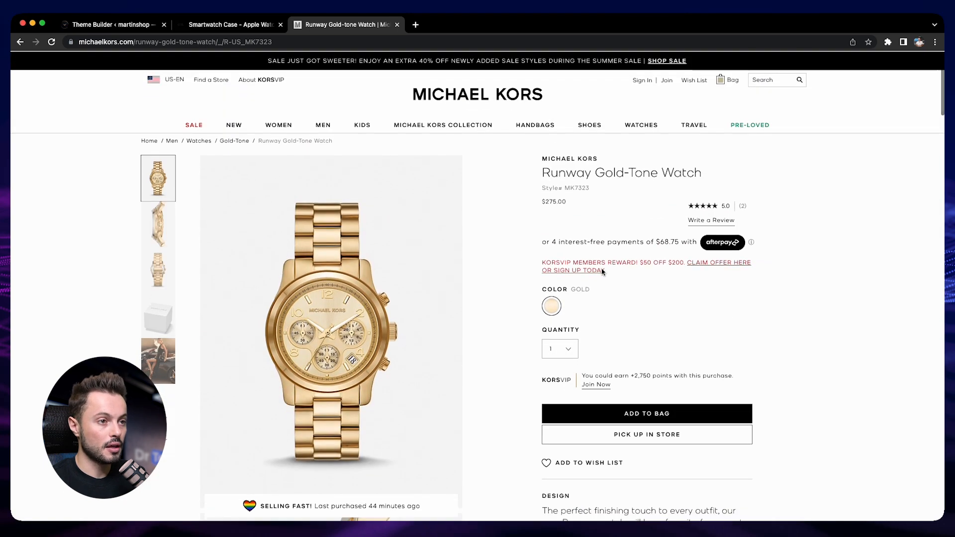
- Return to the Daniel Wellington product page and examine the Switch Rose Gold title and description
click(235, 29)
drag(526, 145, 661, 136)
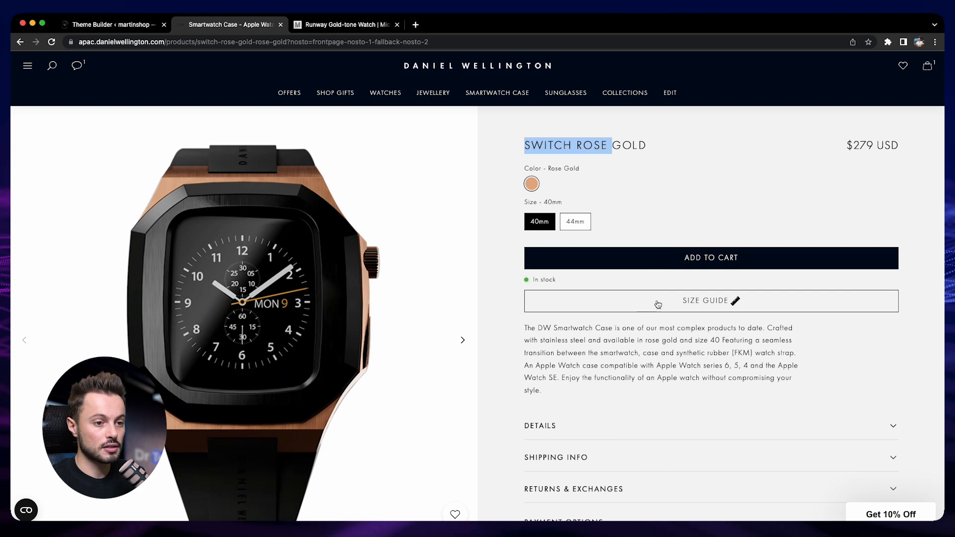
drag(526, 330, 606, 385)
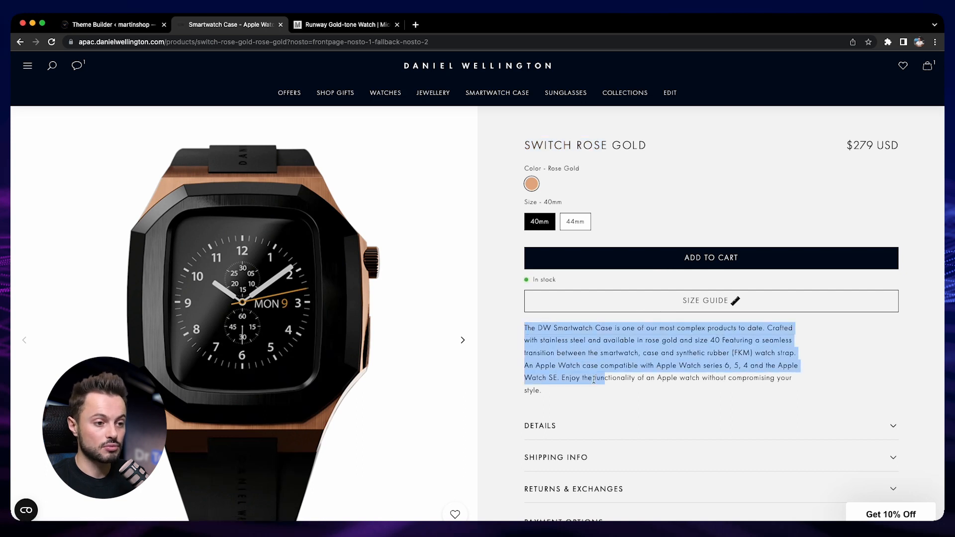
click(594, 380)
- Examine the information sections, complementary items and product recommendations further down the Switch Rose Gold page
scroll(592, 383, down, 5)
scroll(561, 392, down, 4)
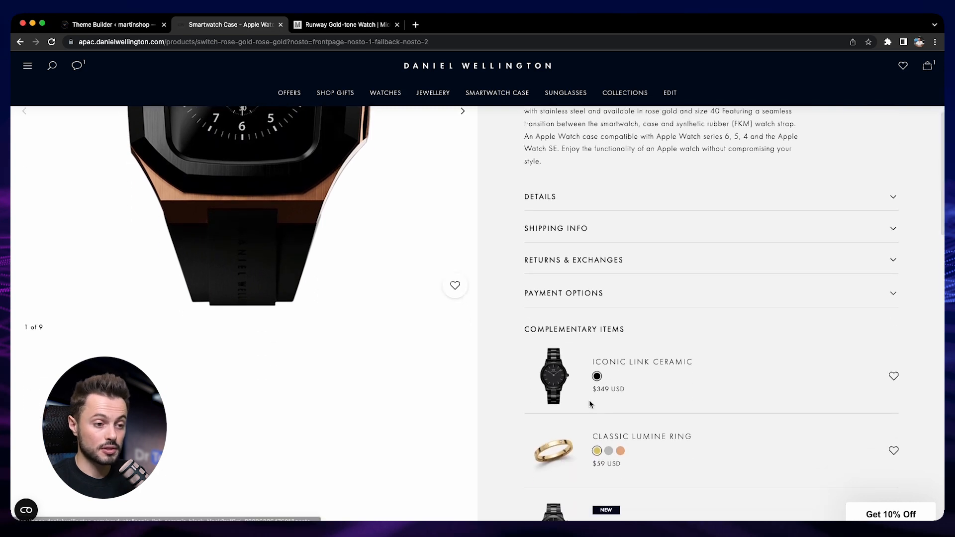
scroll(591, 404, down, 12)
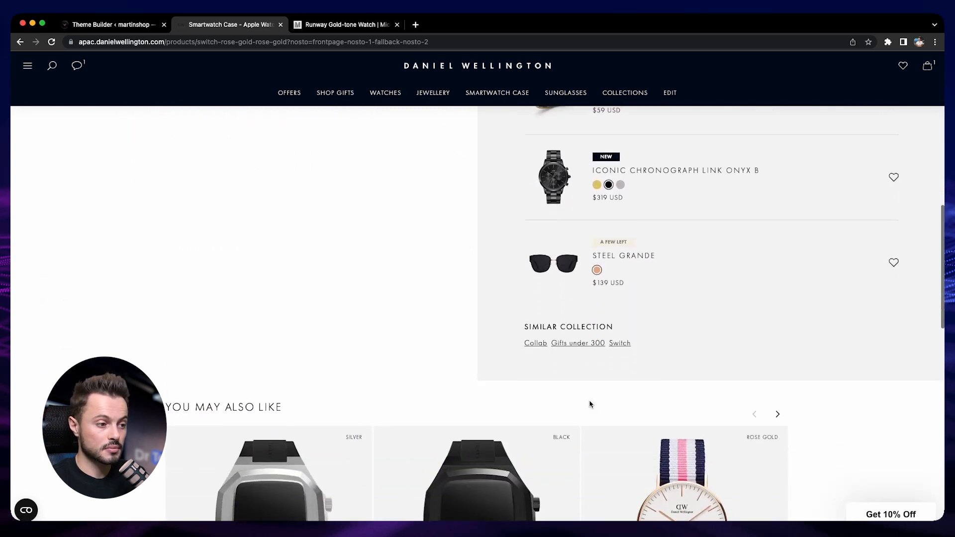
scroll(591, 403, down, 9)
scroll(288, 446, up, 2)
scroll(854, 378, down, 2)
scroll(854, 379, down, 1)
scroll(855, 379, up, 1)
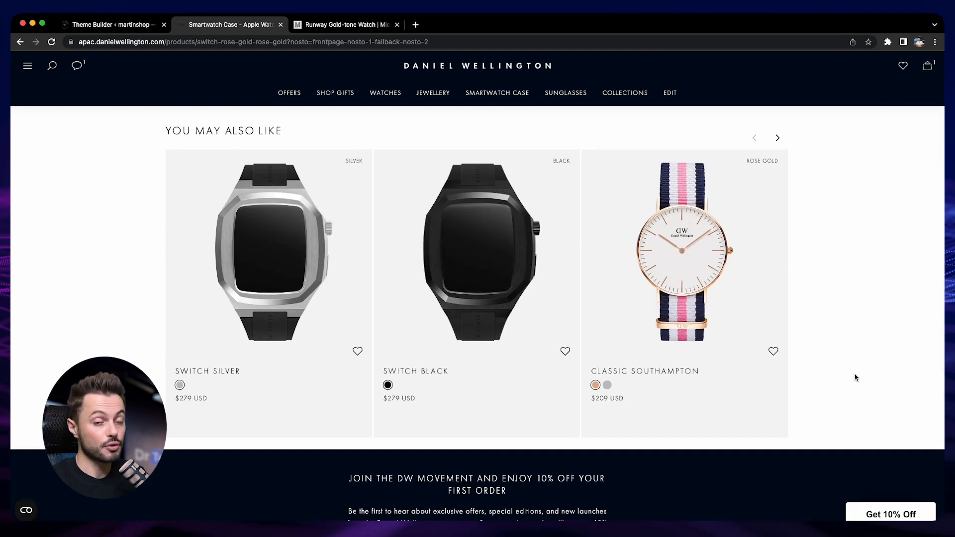
scroll(856, 378, up, 15)
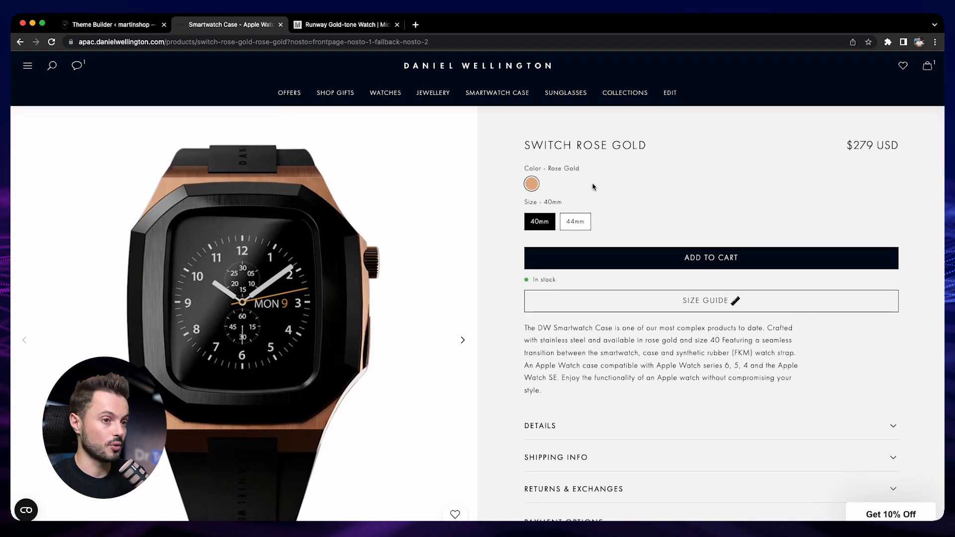
- Return to the All Products body layout and review the product images module's featured image, gallery and sale badge settings
click(150, 25)
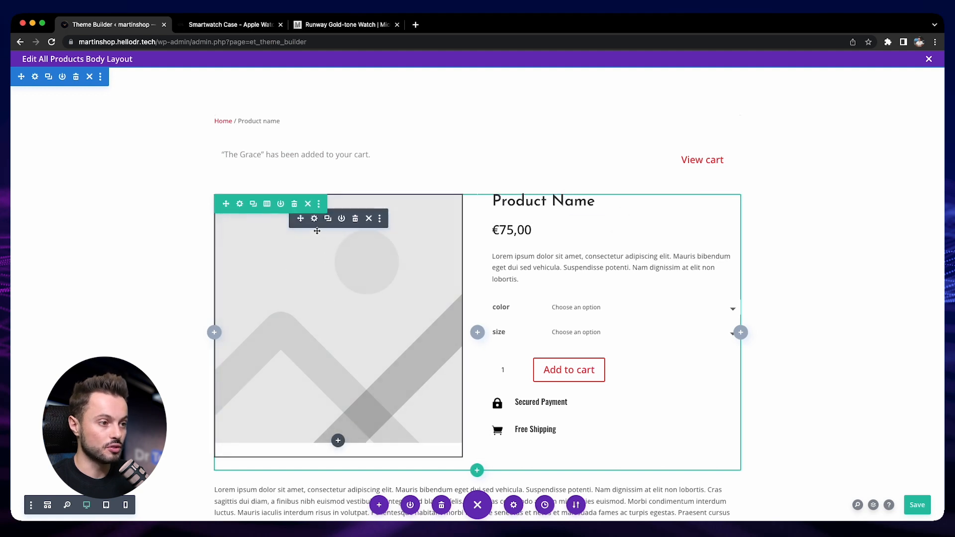
click(315, 219)
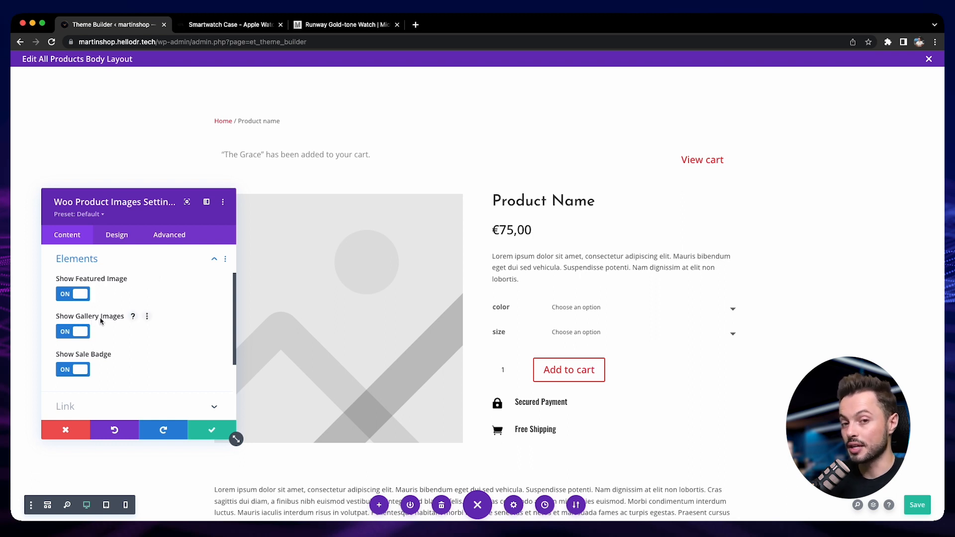
scroll(88, 340, down, 1)
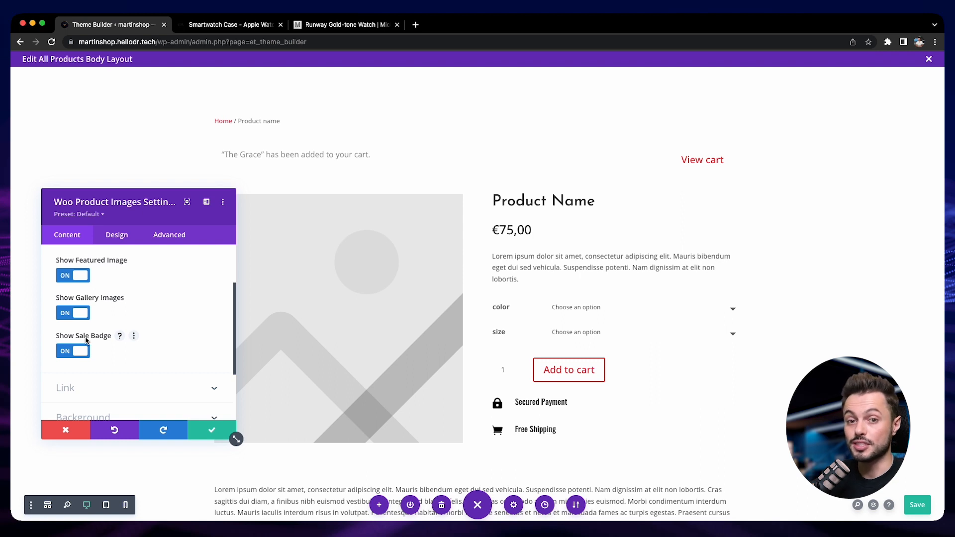
scroll(88, 341, down, 2)
scroll(123, 330, up, 5)
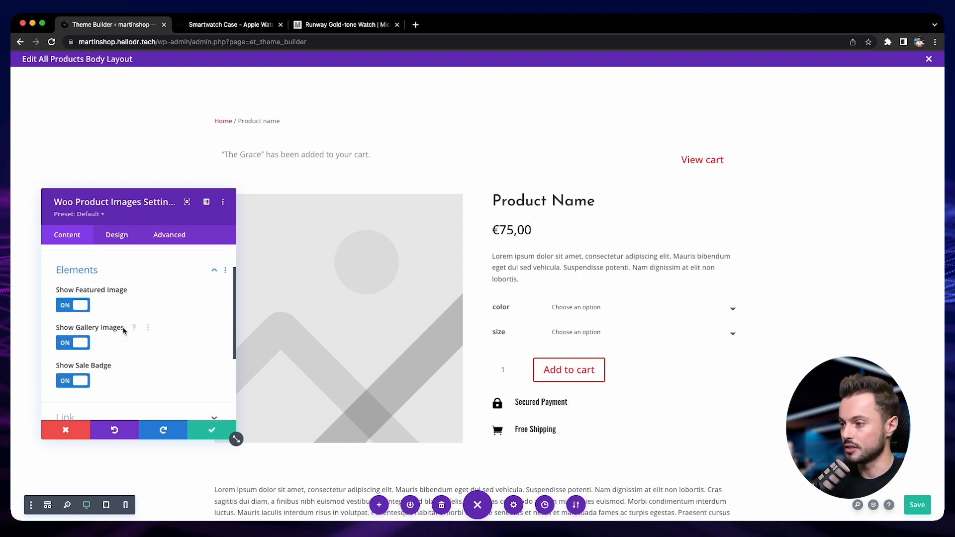
click(219, 435)
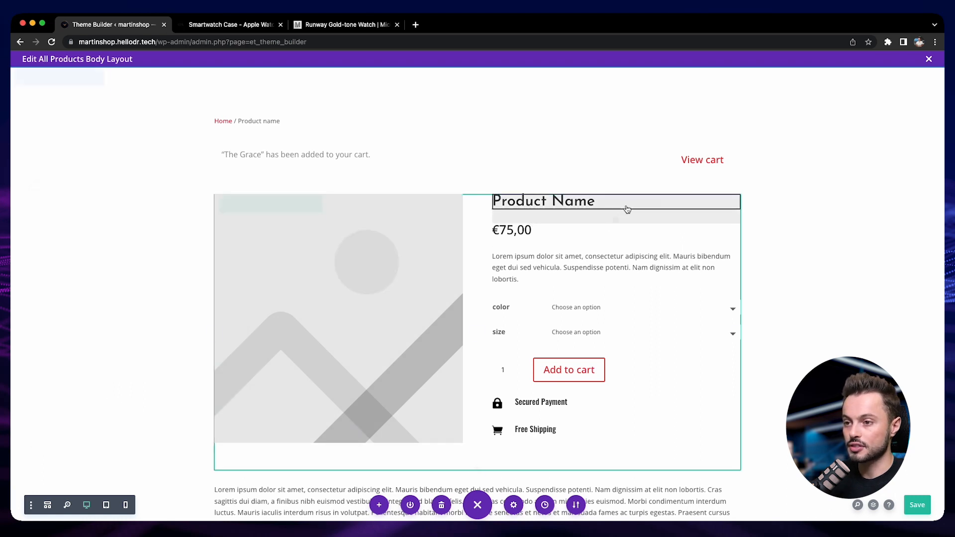
- Review the content settings of the product title and product price modules, leaving both as they are
click(592, 200)
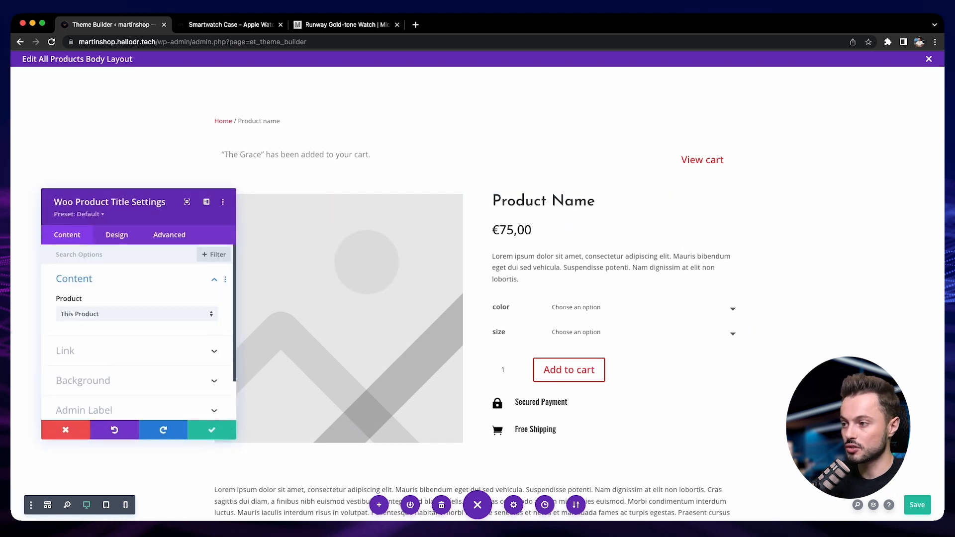
click(213, 429)
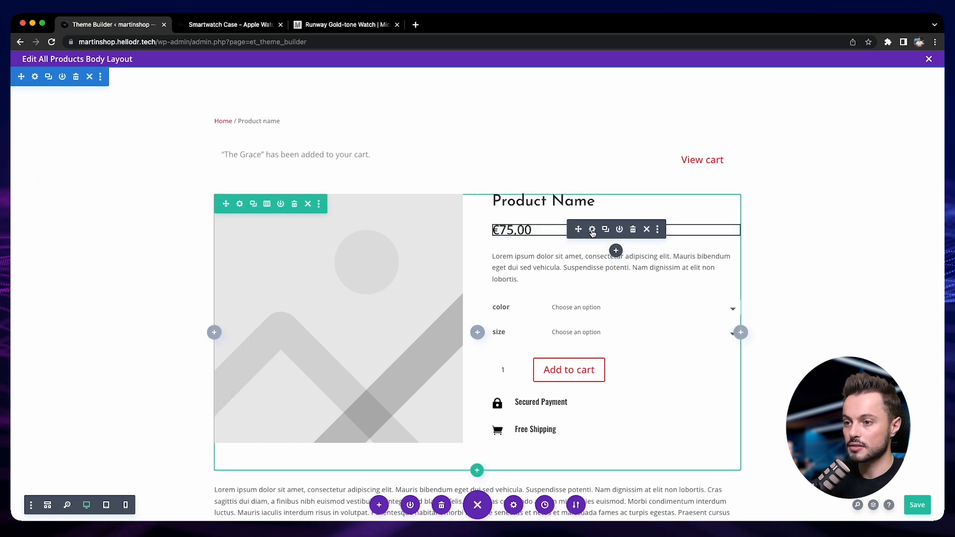
click(592, 229)
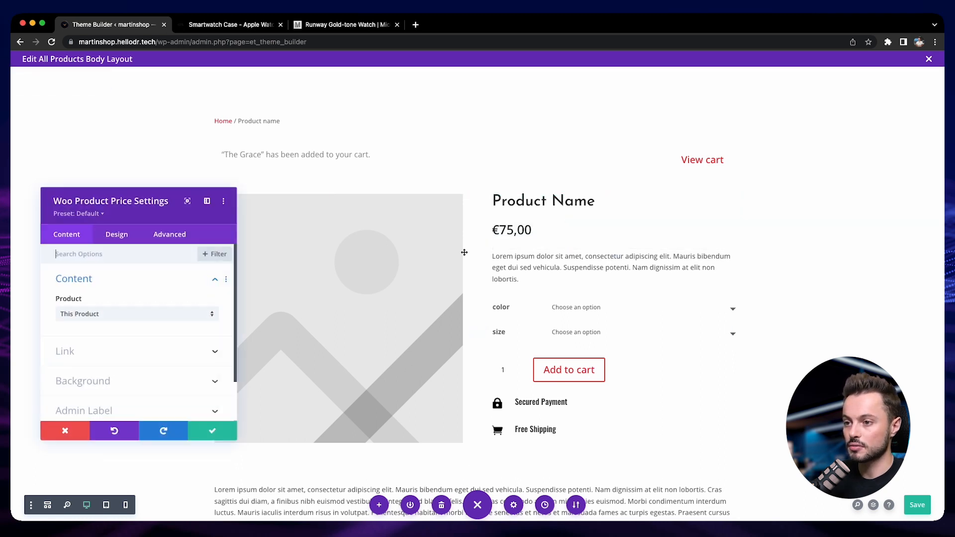
click(213, 429)
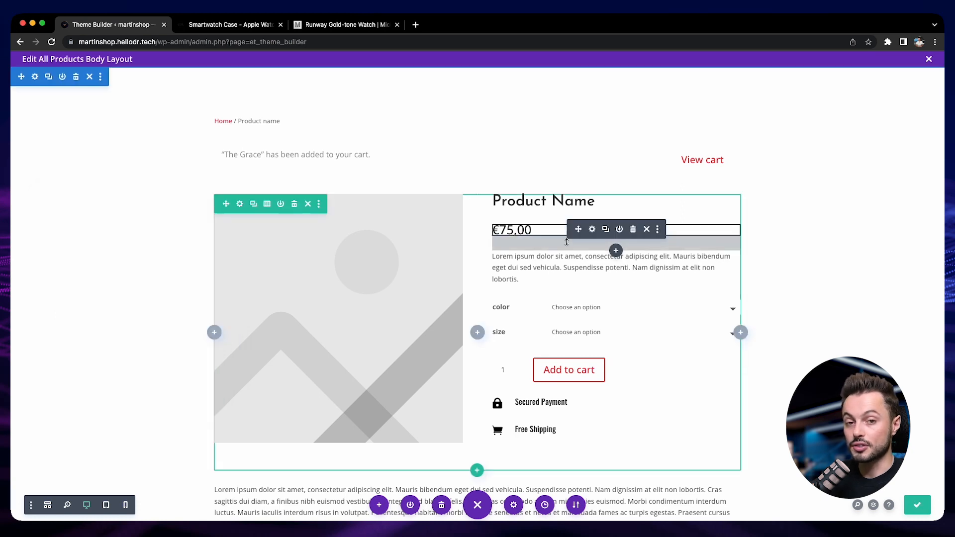
- Check the rating placement on the Michael Kors page, and try a product rating module below the price before deleting it
click(363, 25)
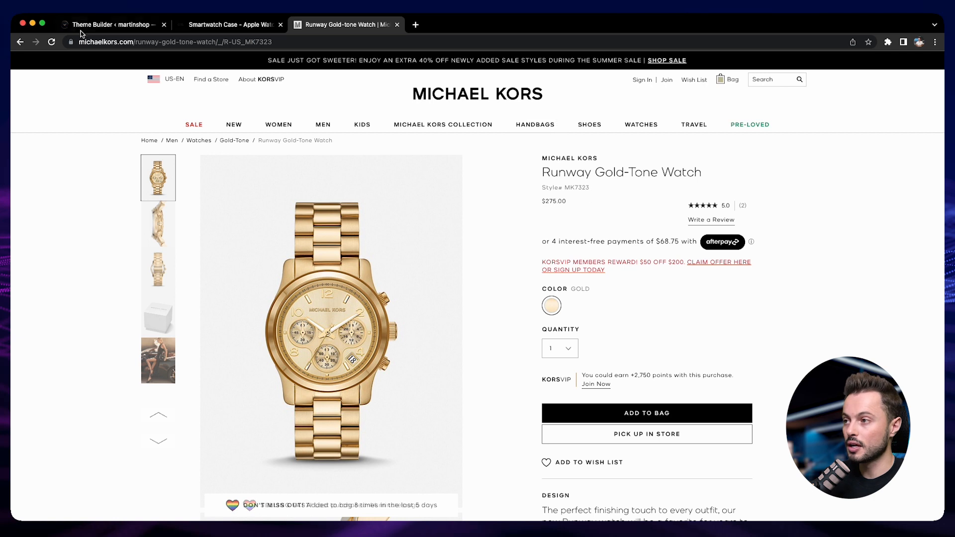
click(110, 25)
click(615, 251)
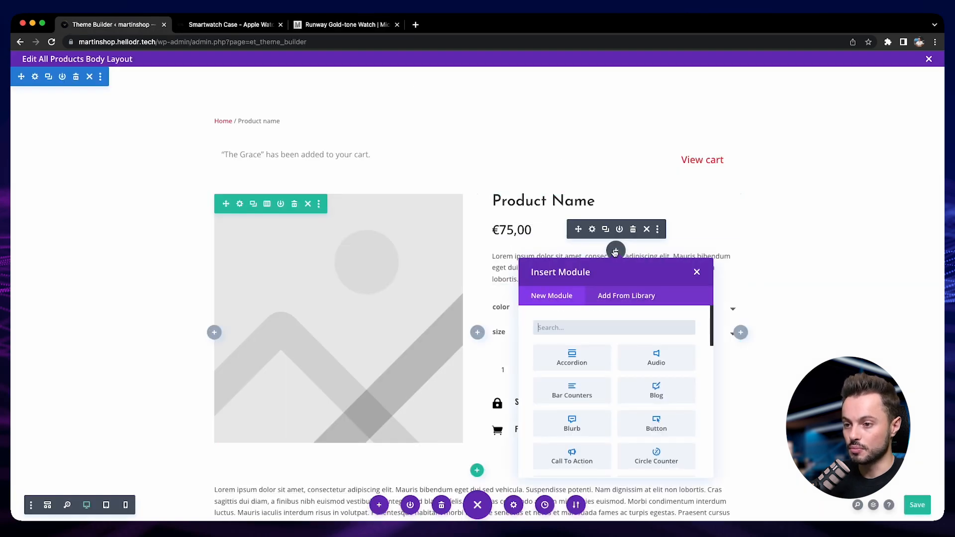
text(rat)
click(573, 357)
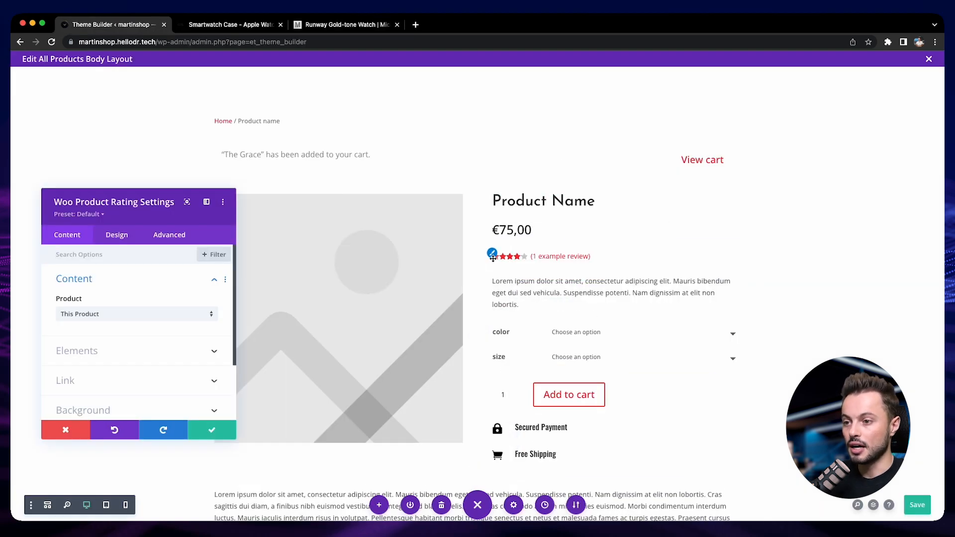
click(93, 354)
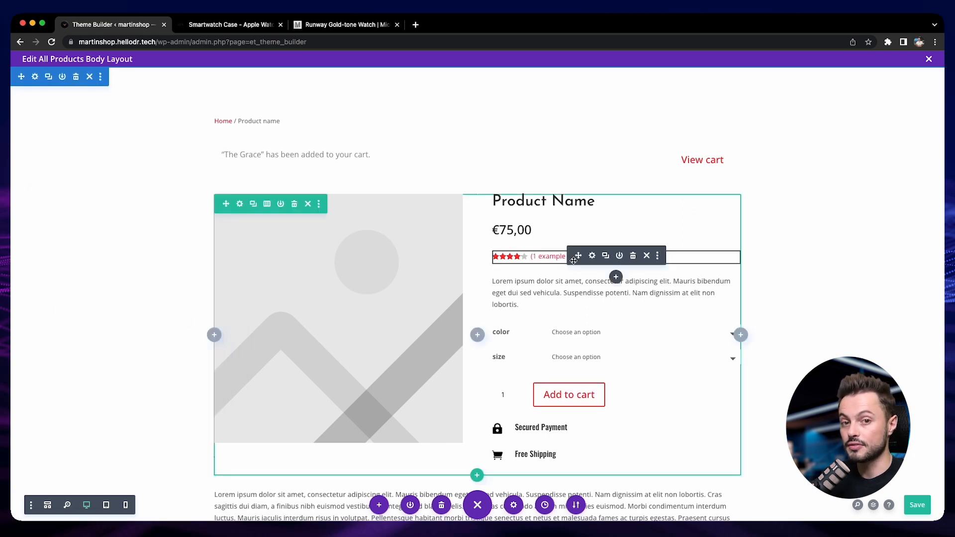
click(634, 256)
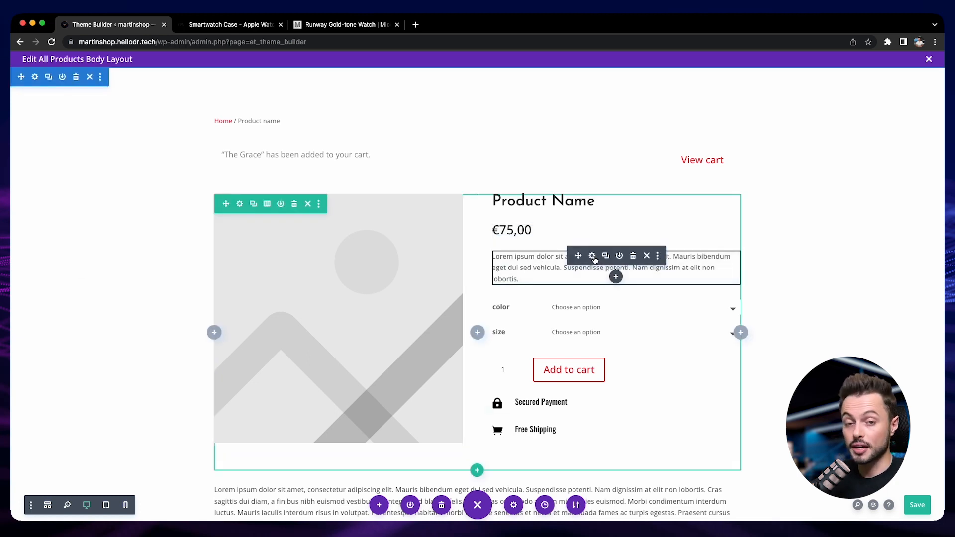
- Check the product description module's settings and compare where the Daniel Wellington and Michael Kors pages place their descriptions
click(593, 256)
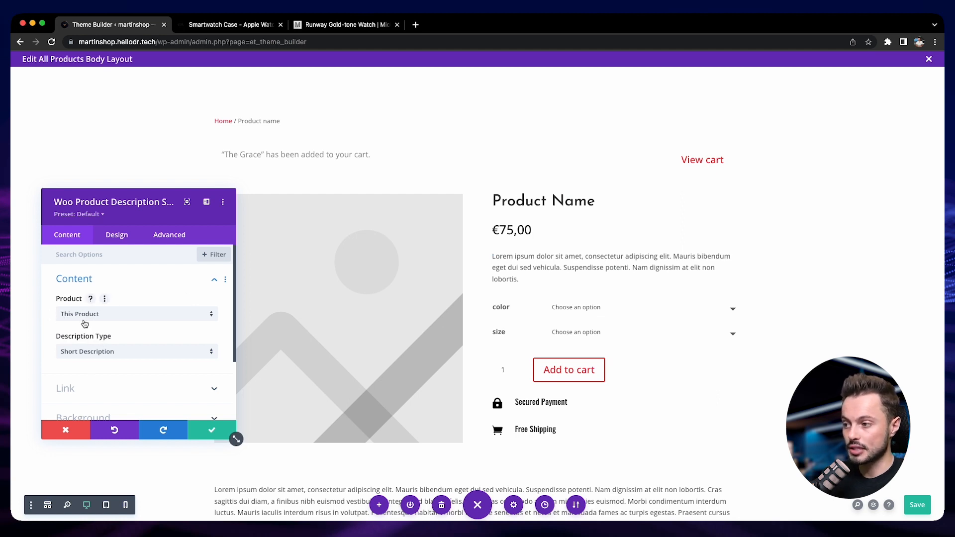
key(Escape)
click(229, 24)
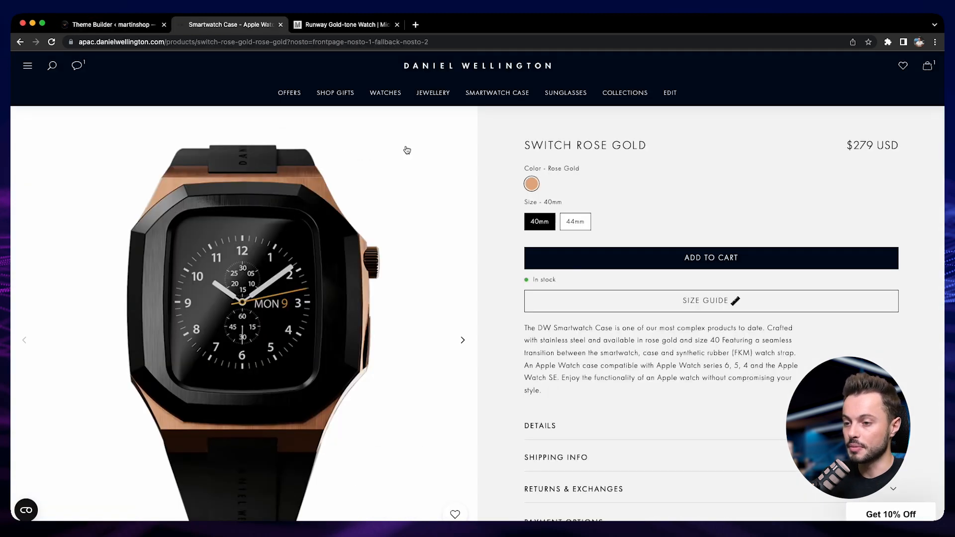
drag(523, 328, 586, 391)
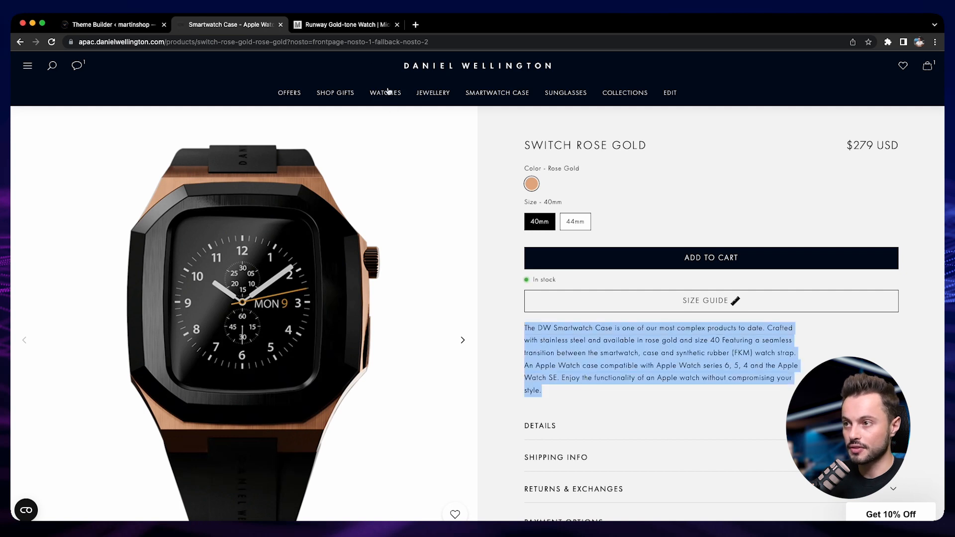
click(362, 28)
scroll(569, 410, down, 5)
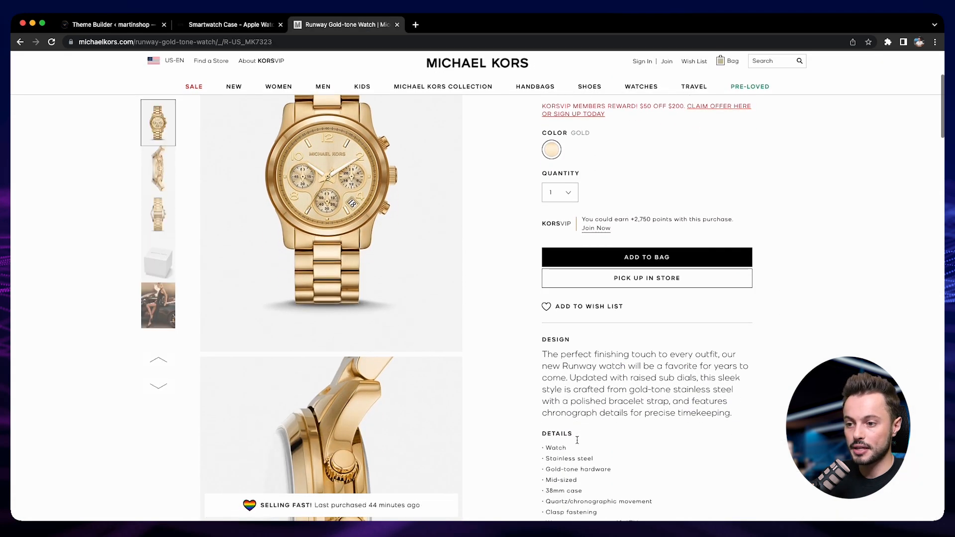
scroll(119, 81, up, 3)
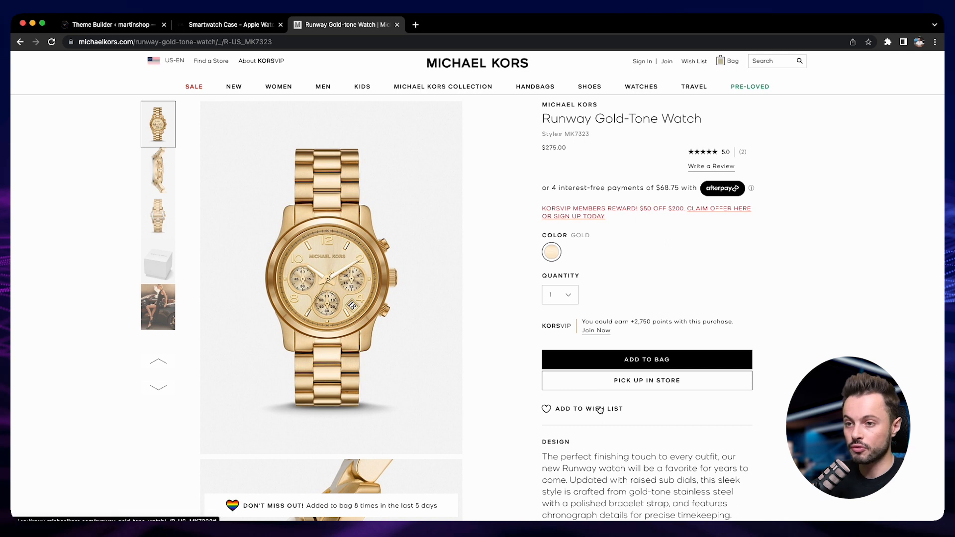
- Return to the All Products body layout and move the short description module below the add-to-cart module
click(118, 25)
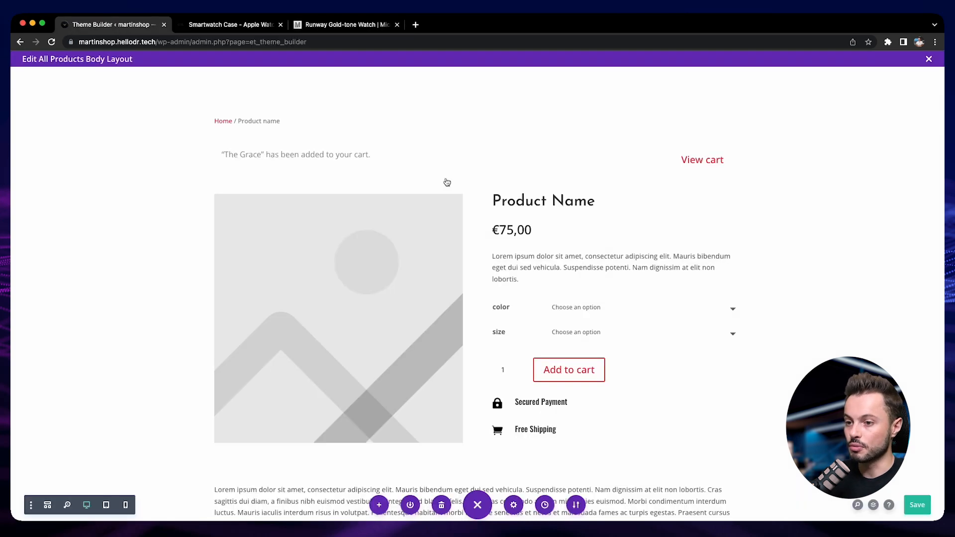
click(568, 315)
drag(579, 324, 544, 281)
- In the add-to-cart module's elements, toggle the quantity field off and back on, and turn off Show Stock
click(636, 294)
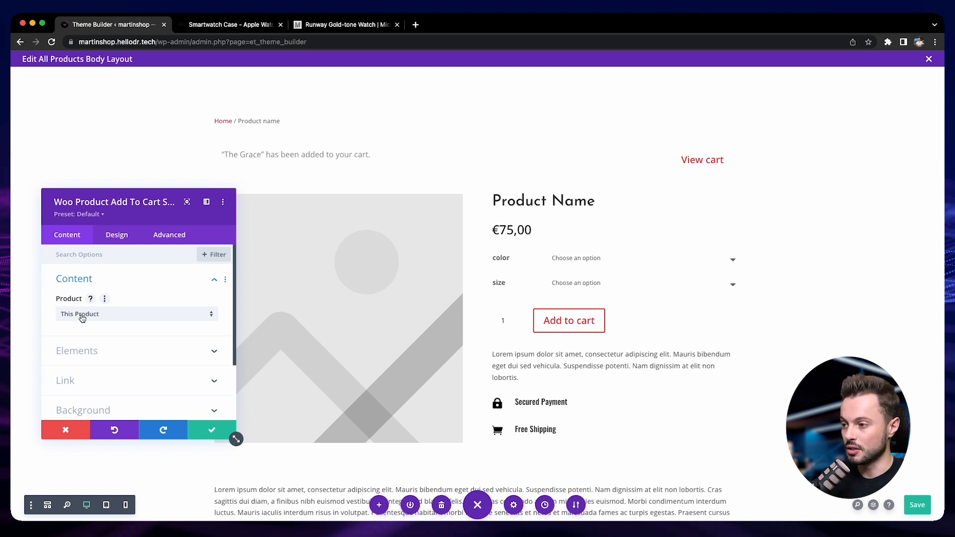
click(124, 350)
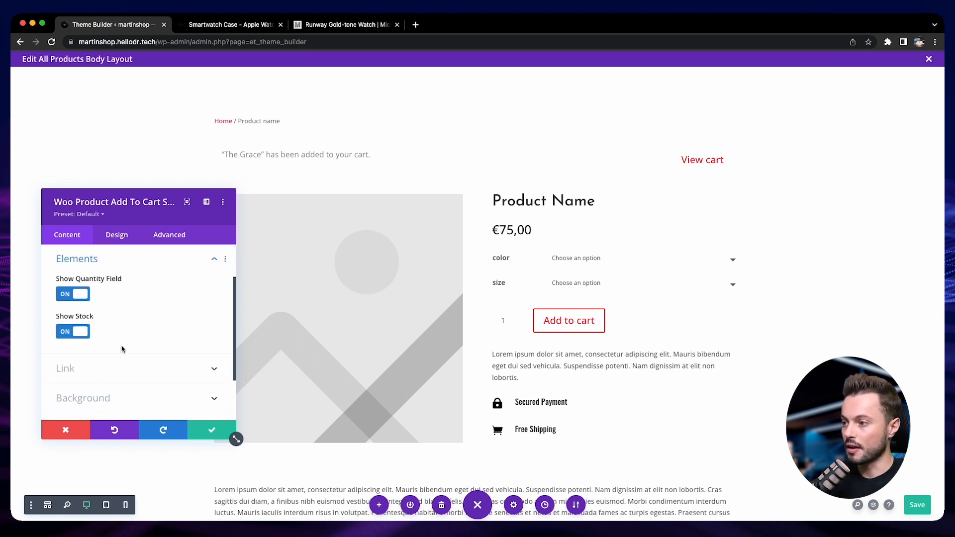
click(78, 298)
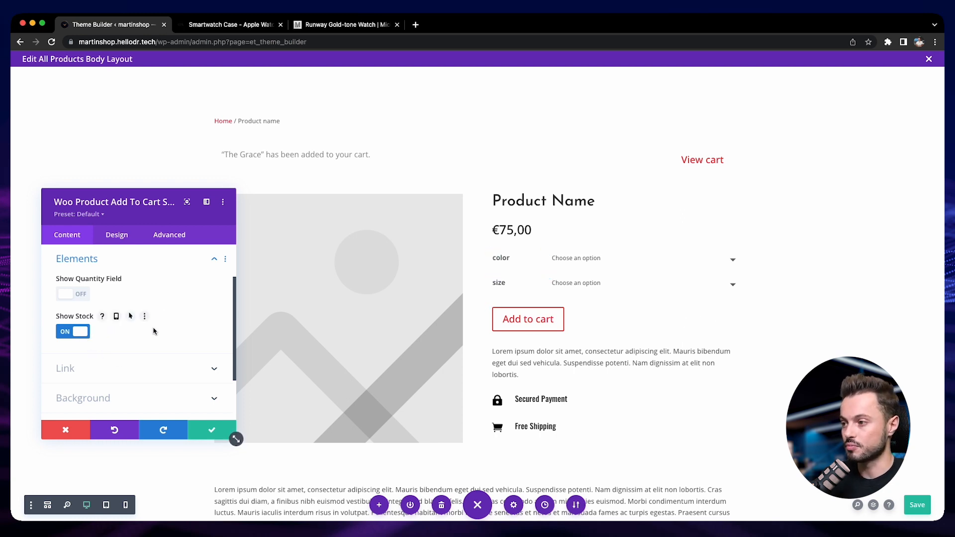
click(70, 297)
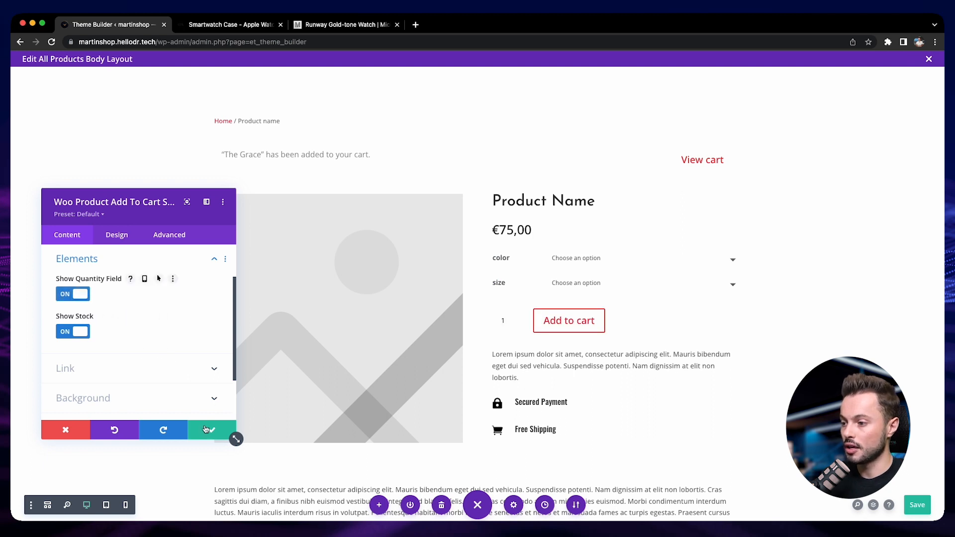
click(82, 333)
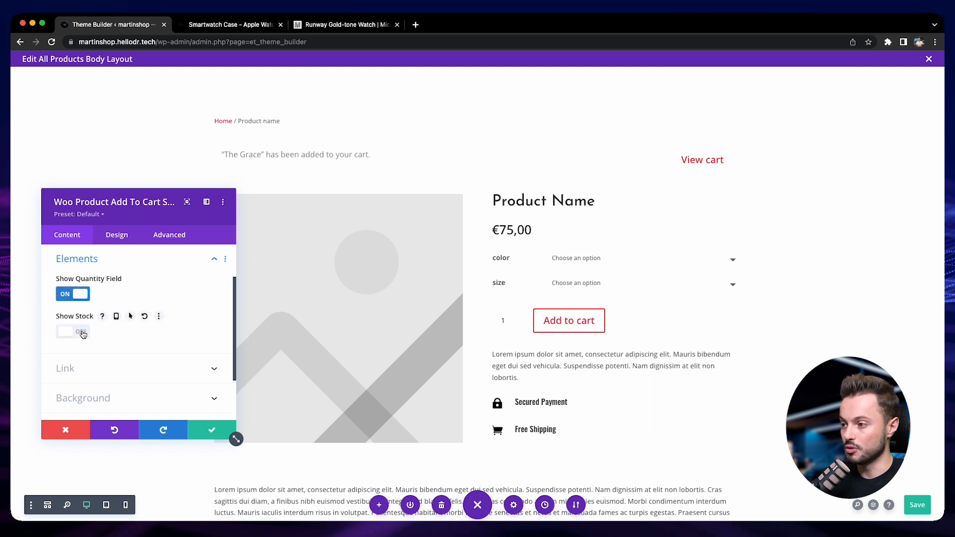
click(211, 431)
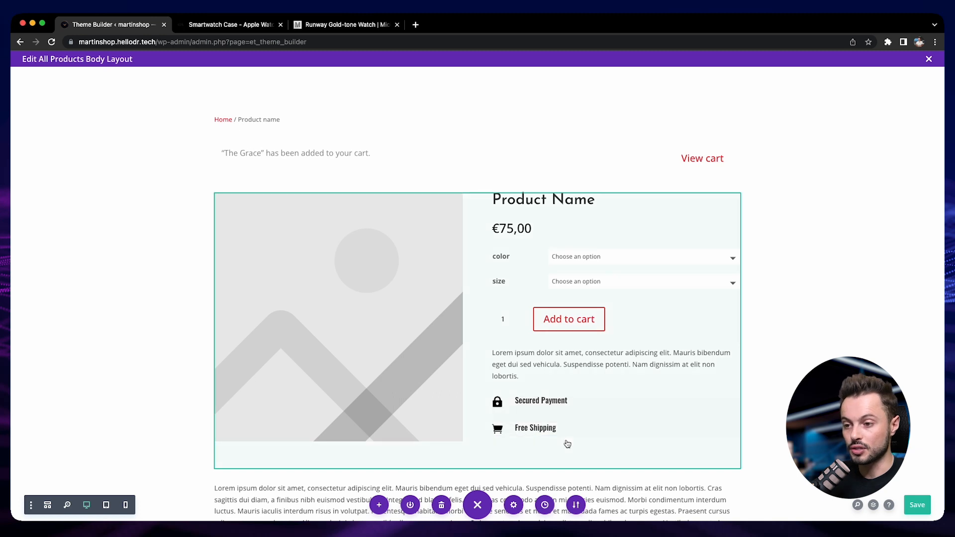
- Delete the Secured Payment and Free Shipping modules below the short description
click(598, 407)
key(super+s)
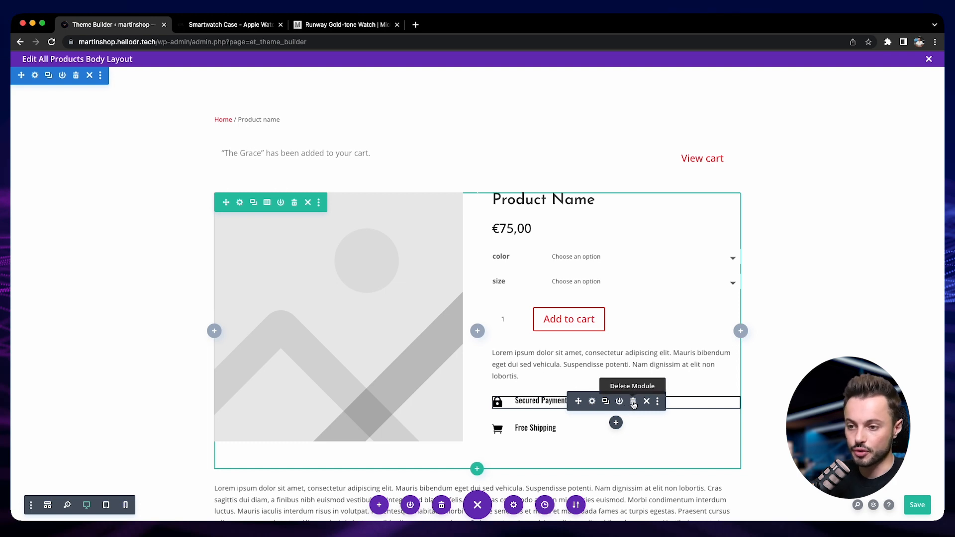
click(633, 402)
click(634, 402)
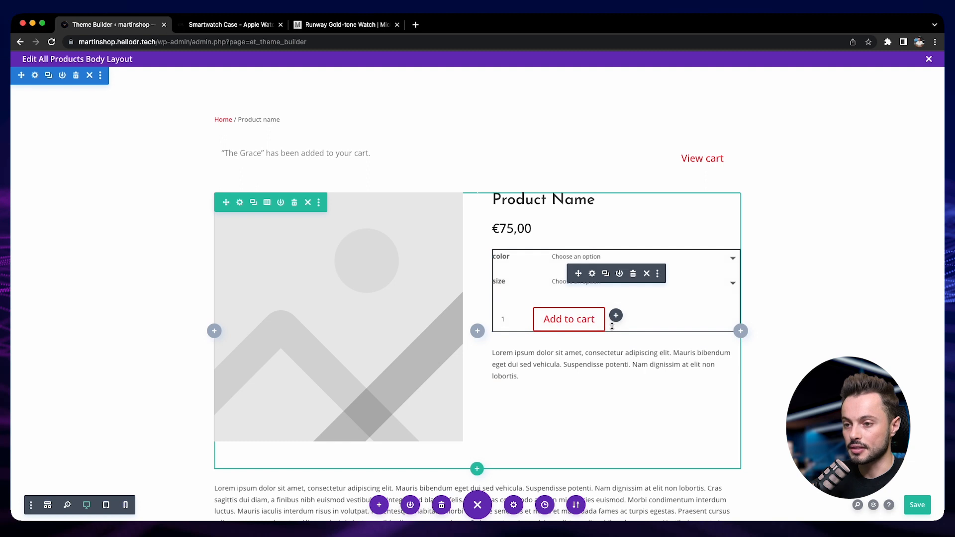
- Insert a Text module directly below the add-to-cart module
click(616, 315)
text(text)
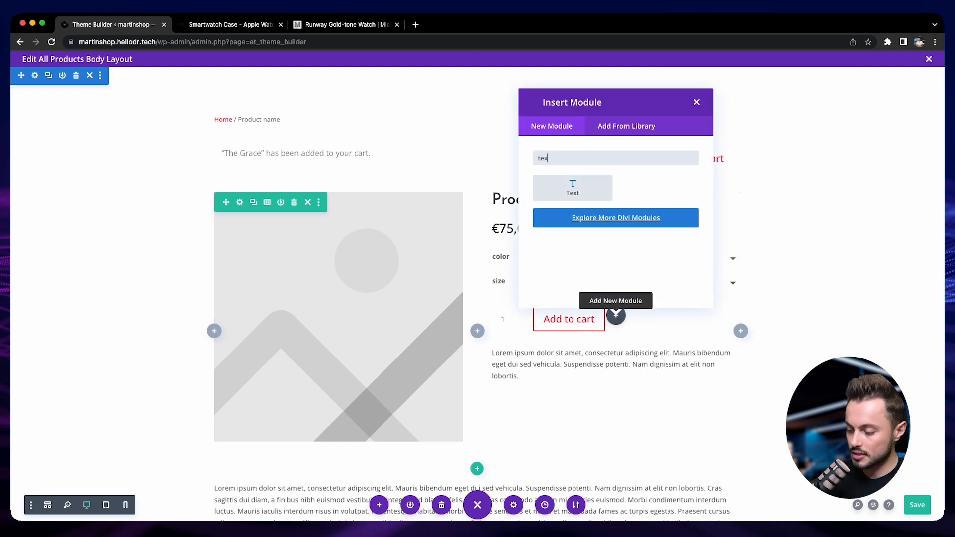
click(587, 188)
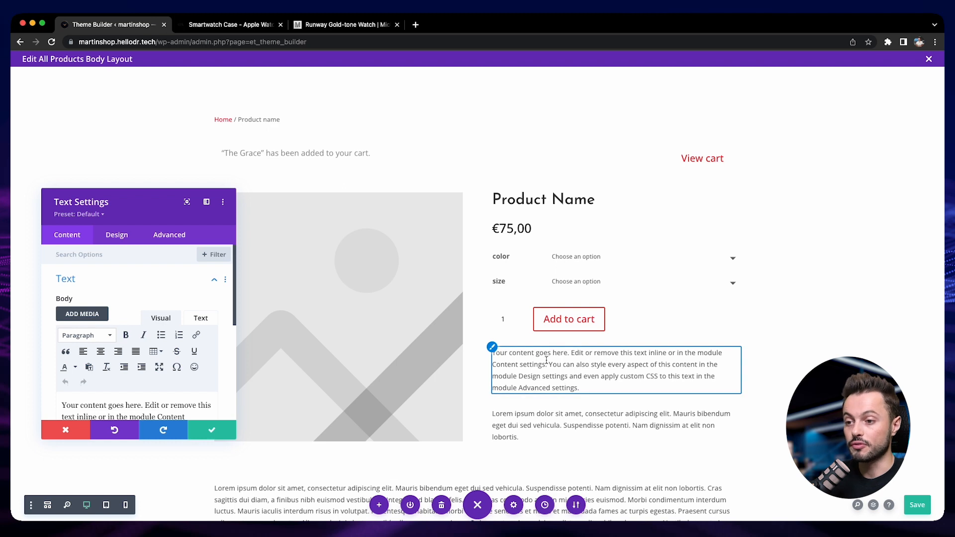
- Replace the placeholder text with a bulleted list: "Free express shipping in 1-2 Working days", "Free returns" and "Two years warranty"
scroll(122, 359, down, 2)
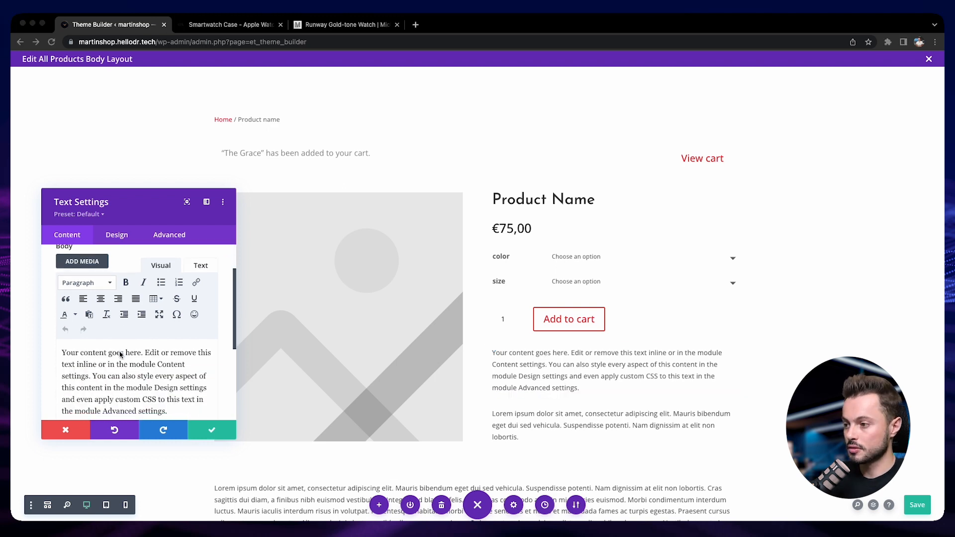
click(143, 367)
key(super+a)
text(Free express shipping in 1-2 Working days Free returns Two years warranty)
scroll(115, 357, down, 1)
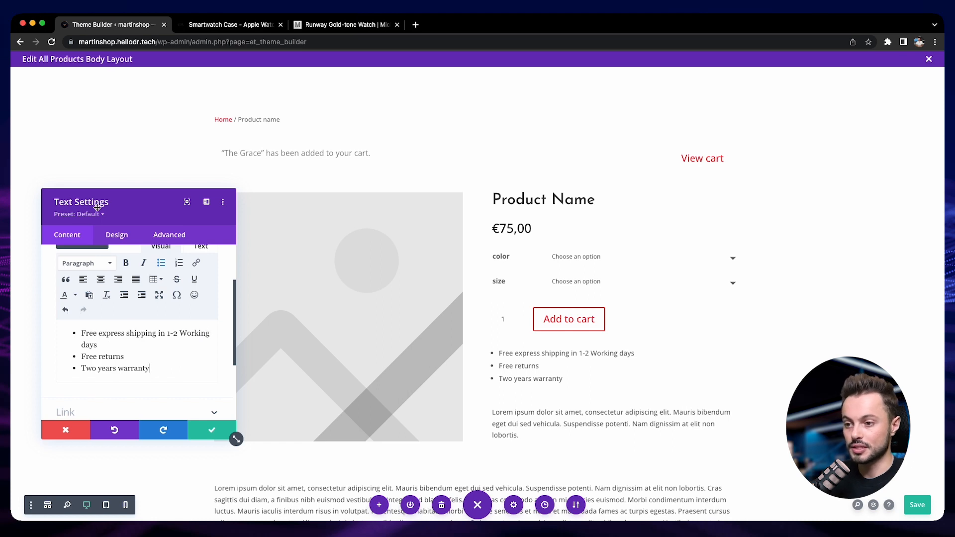
click(227, 432)
- Examine the collapsible information sections below the Daniel Wellington description, expanding Returns & Exchanges, as a reference for the area under the short description
scroll(554, 390, down, 2)
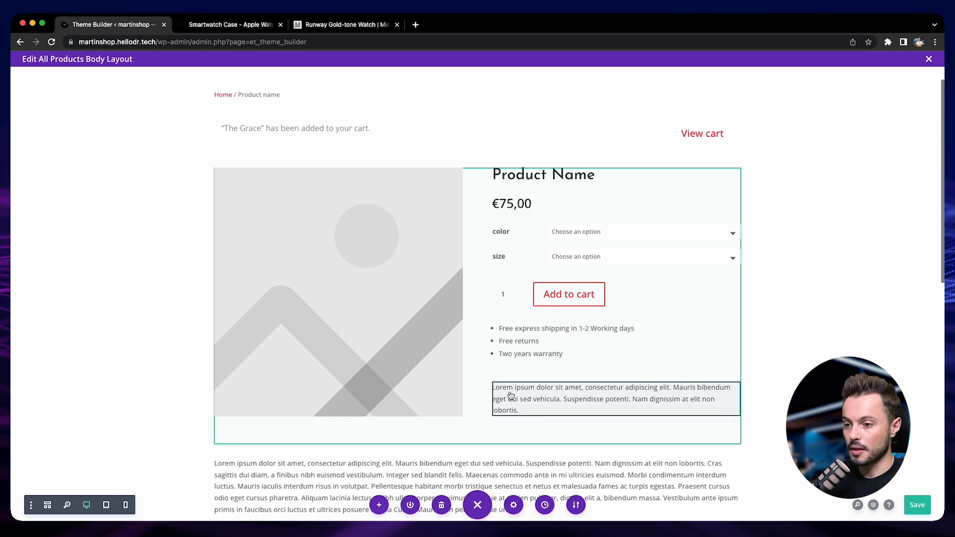
scroll(592, 392, down, 1)
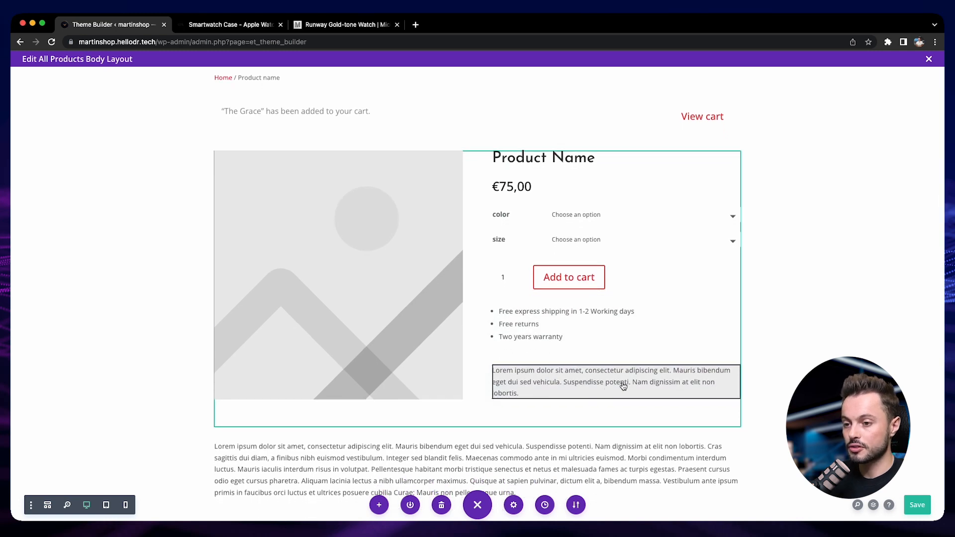
click(242, 26)
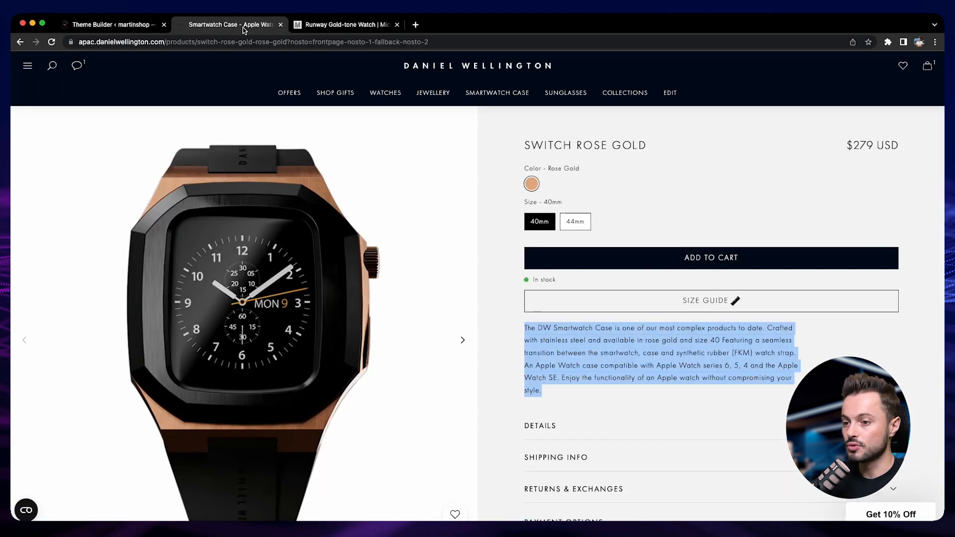
scroll(612, 244, down, 1)
scroll(629, 338, down, 3)
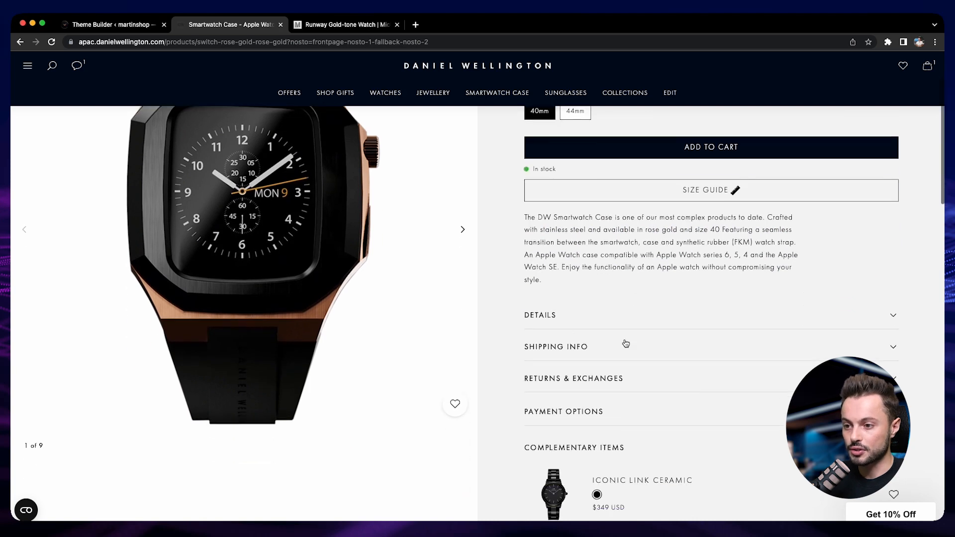
click(593, 322)
click(597, 322)
scroll(565, 338, down, 1)
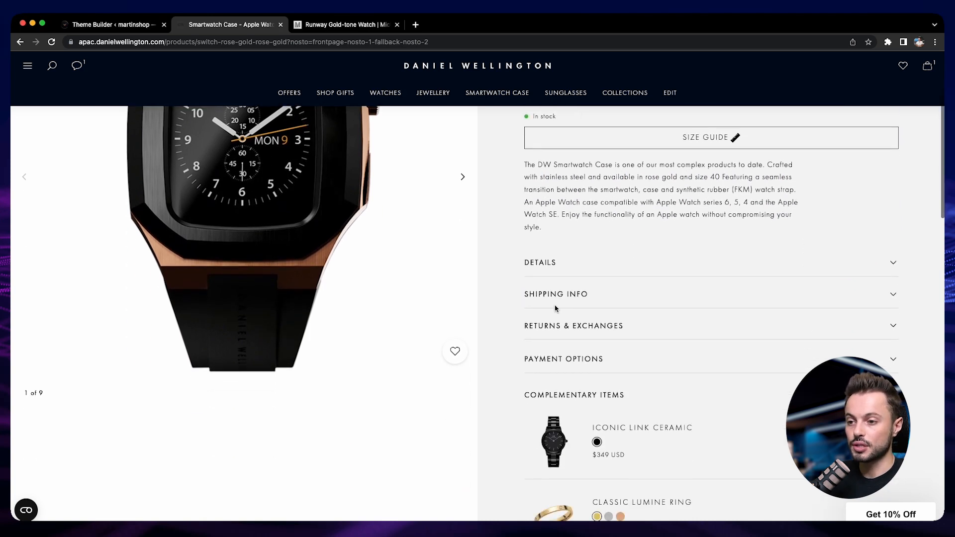
click(580, 328)
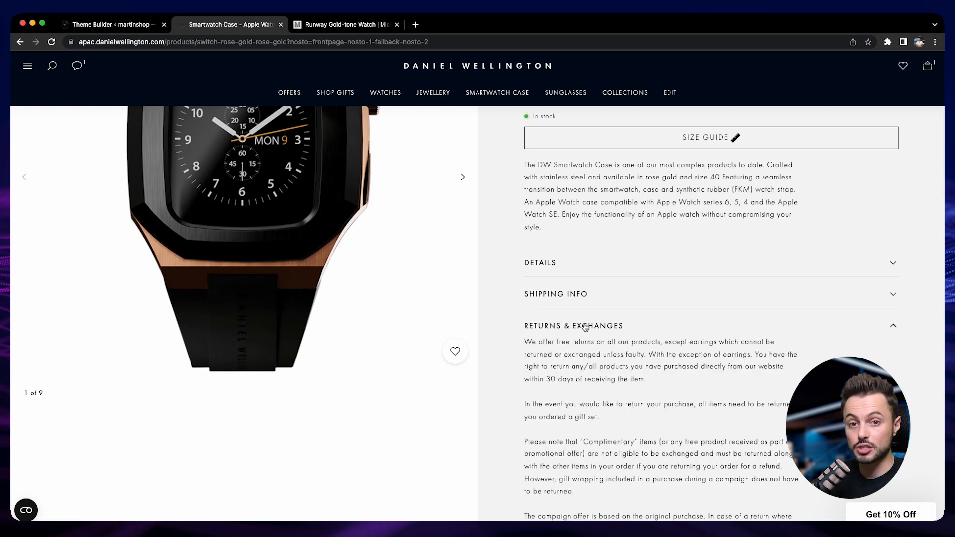
scroll(586, 327, down, 5)
scroll(559, 280, up, 2)
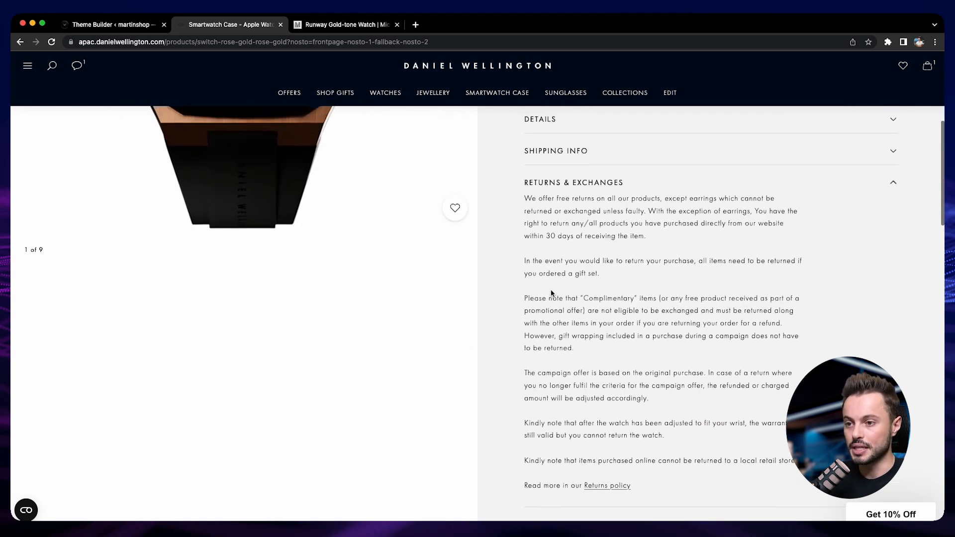
scroll(553, 294, up, 2)
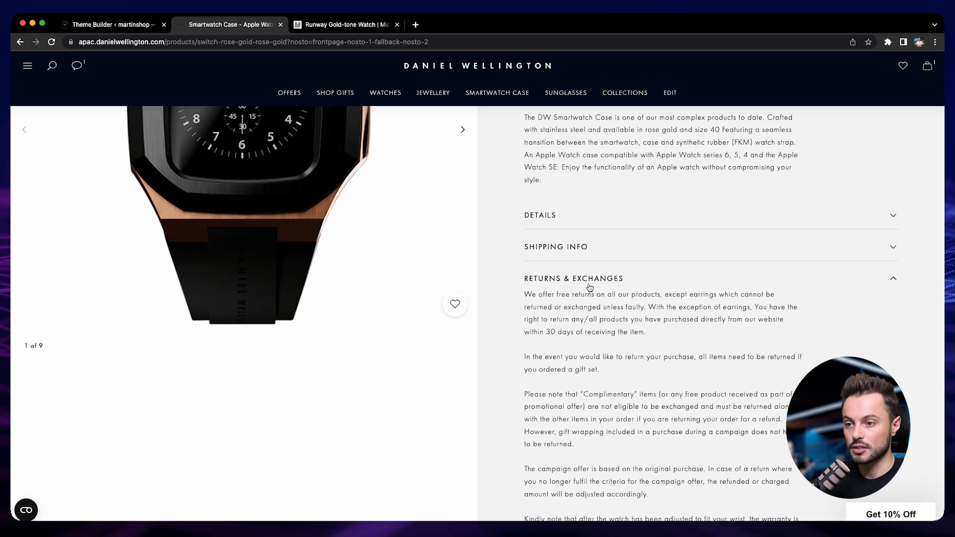
- Collapse the Returns & Exchanges section on the Daniel Wellington page and briefly check its Payment Options section as a reference
click(589, 278)
click(587, 312)
click(590, 312)
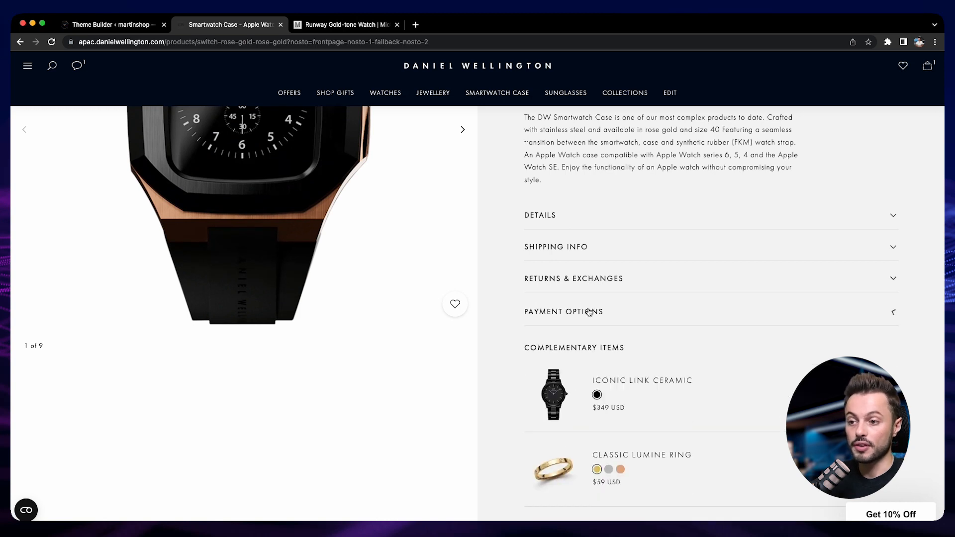
scroll(578, 279, up, 3)
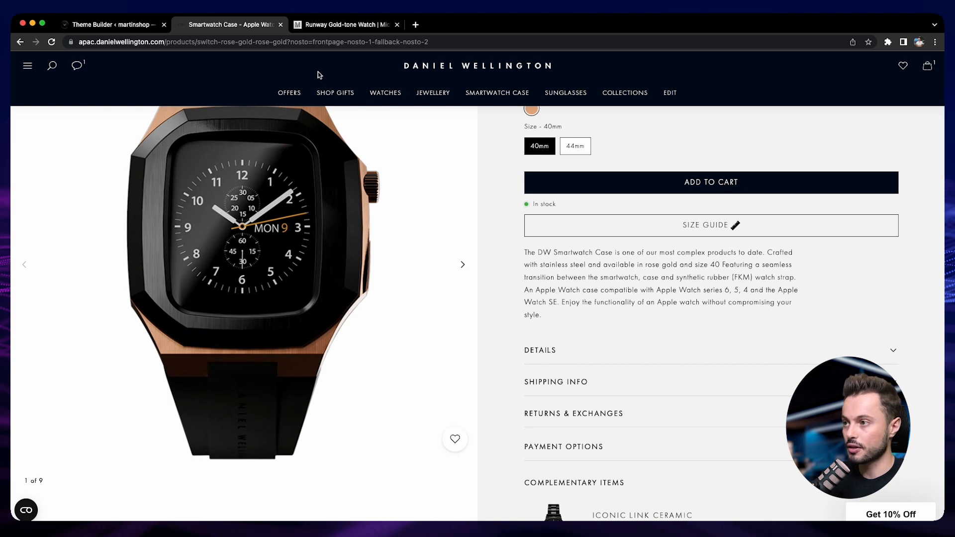
- Switch back to the Divi Theme Builder and insert a Toggle module directly below the short description
click(115, 24)
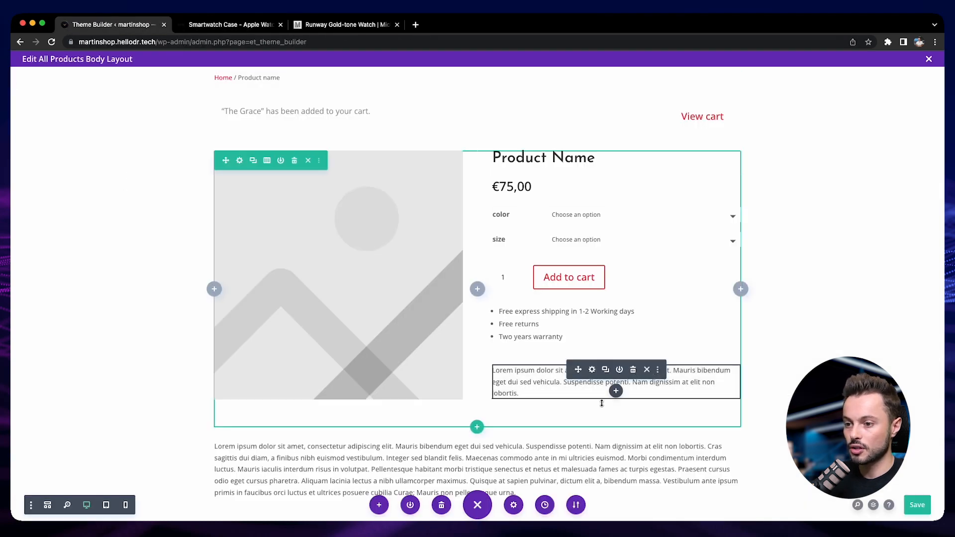
click(615, 390)
text(togg)
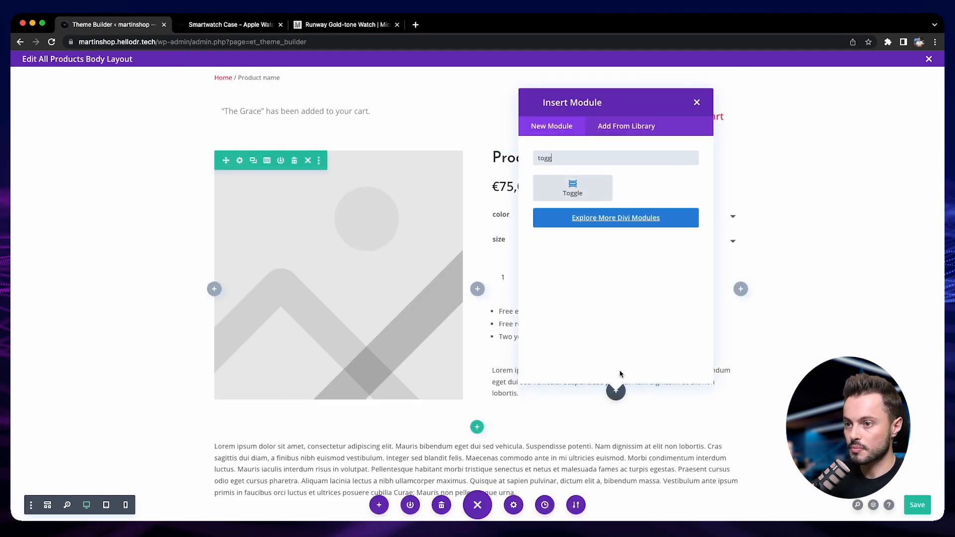
click(581, 199)
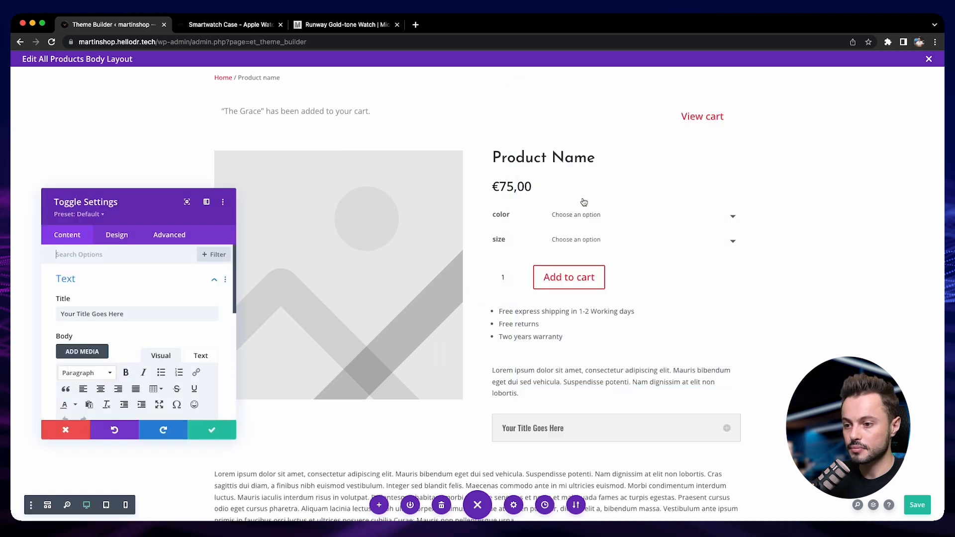
- Title the new toggle "Details"
scroll(157, 316, down, 1)
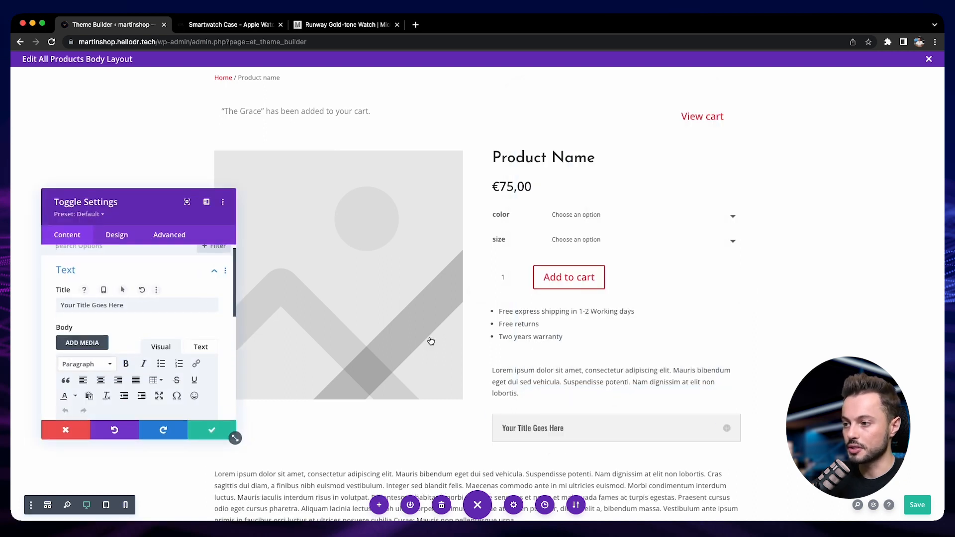
scroll(497, 349, down, 2)
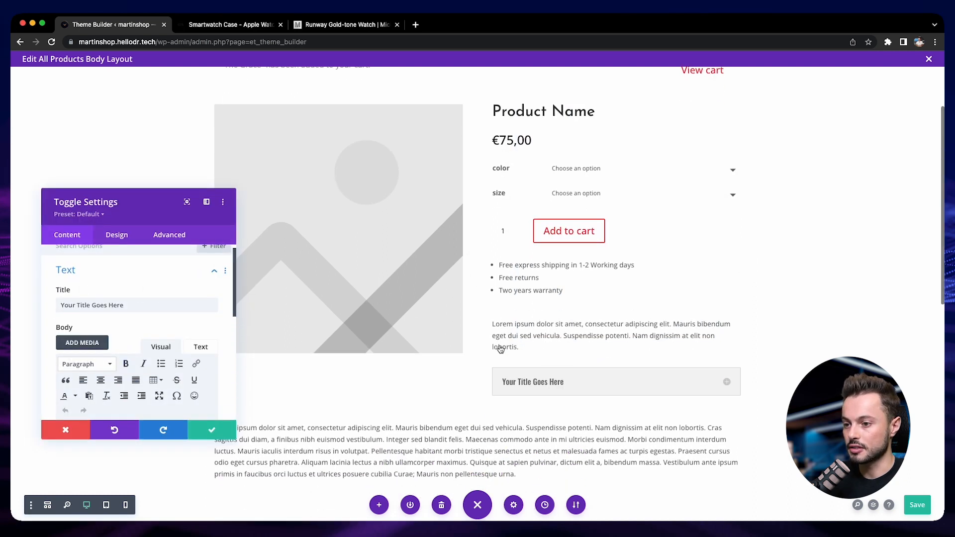
triple_click(109, 304)
text(Details)
- Replace the Details toggle's placeholder body with the dynamic Product Description content and save the module
scroll(124, 319, down, 5)
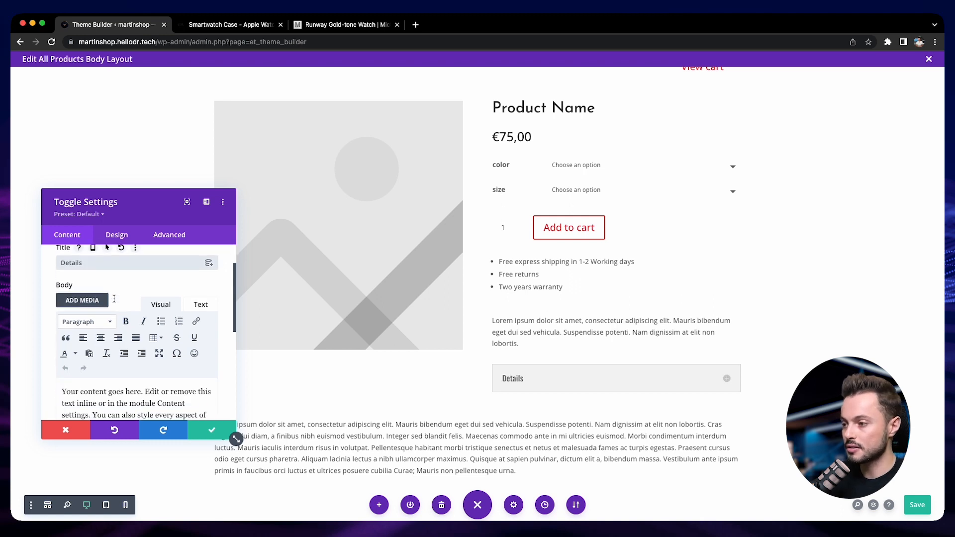
triple_click(129, 317)
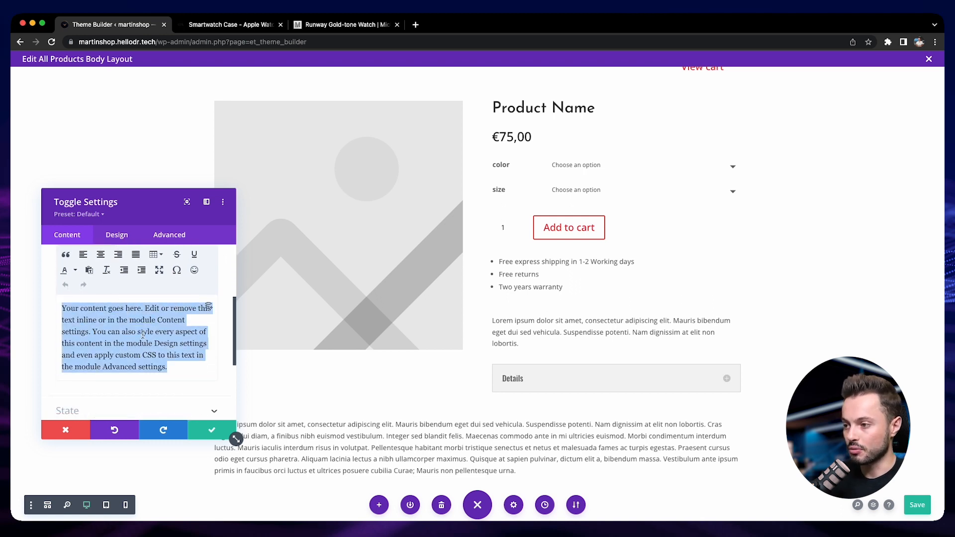
key(BackSpace)
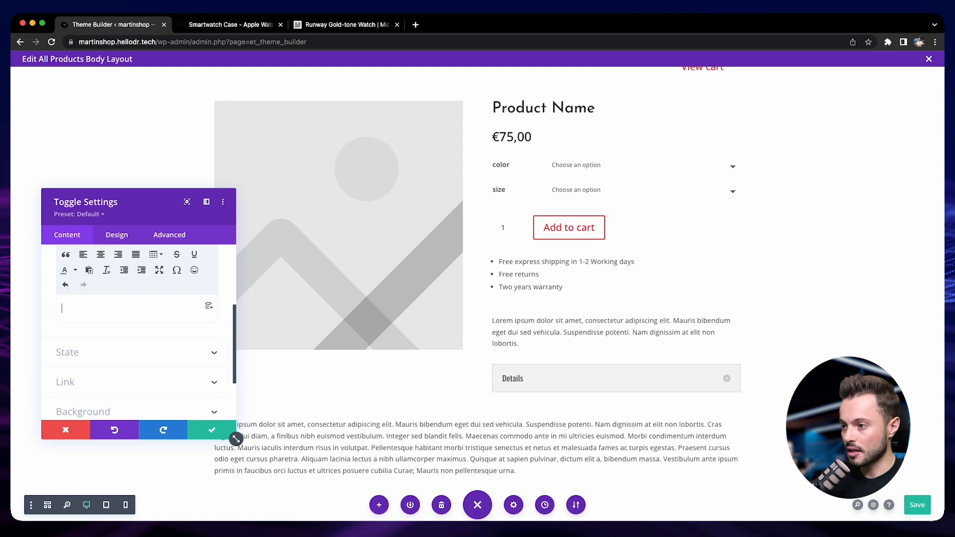
click(206, 309)
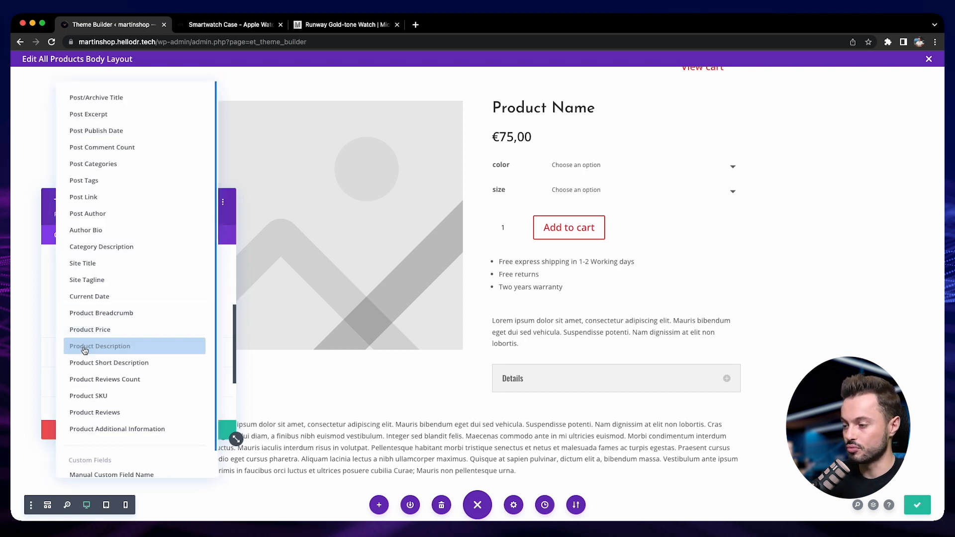
click(117, 347)
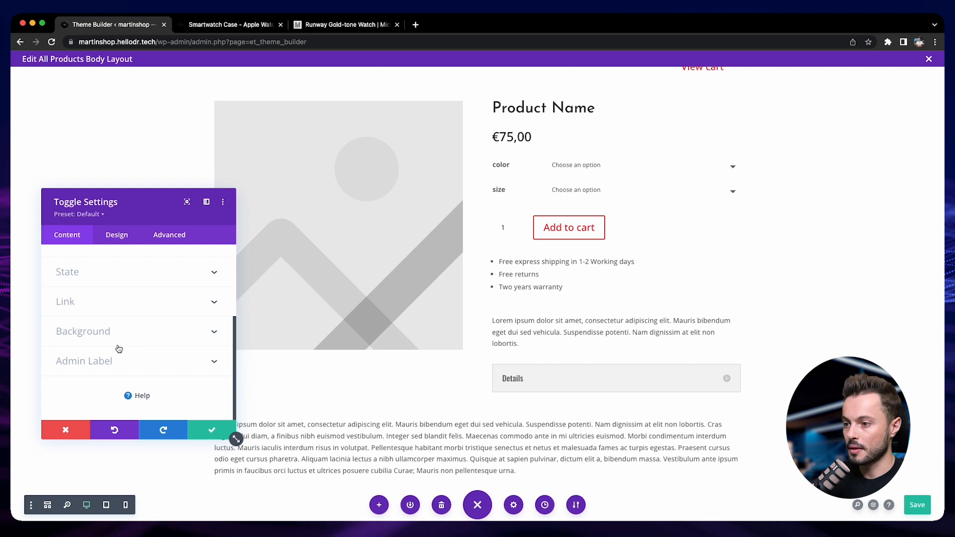
scroll(122, 348, up, 4)
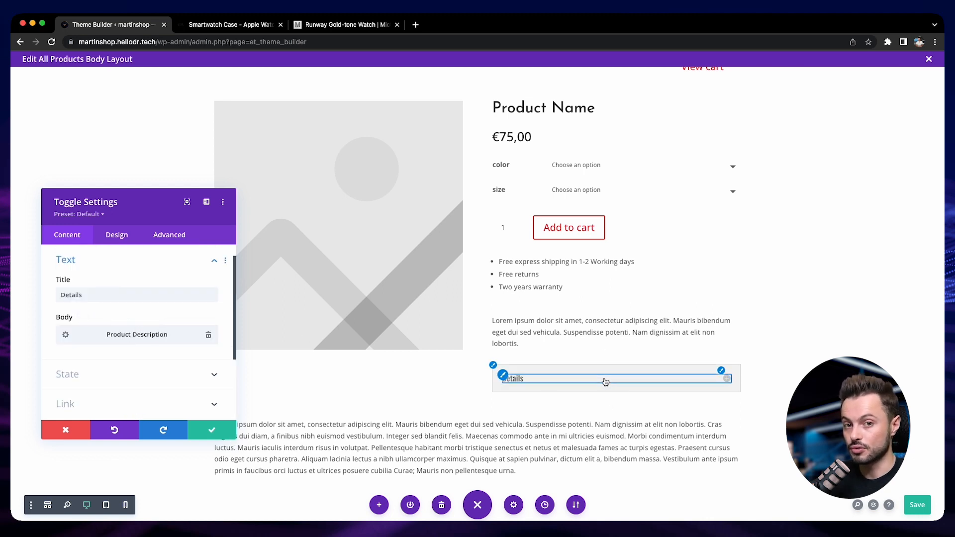
click(231, 430)
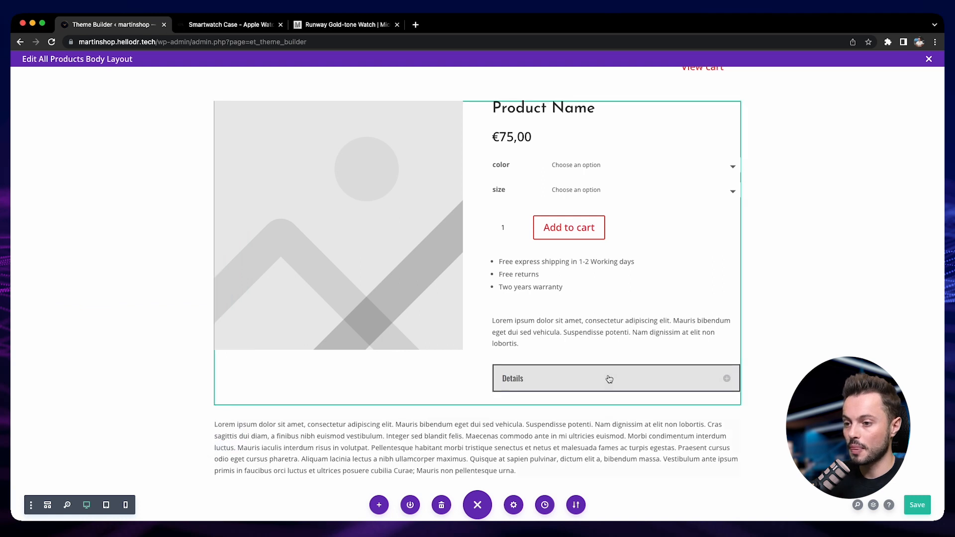
- Duplicate the Details toggle and title the copy "Shipping informations"
scroll(609, 378, down, 1)
click(605, 393)
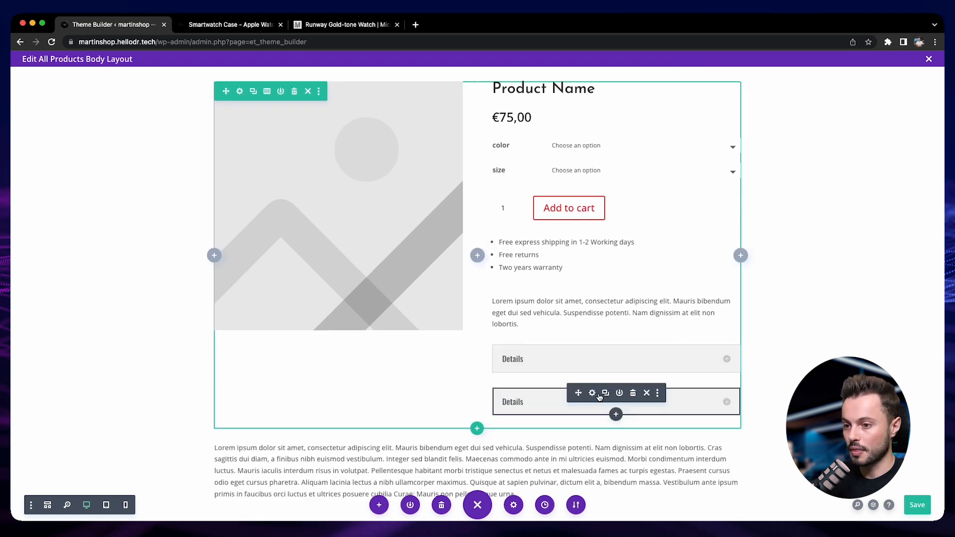
click(593, 394)
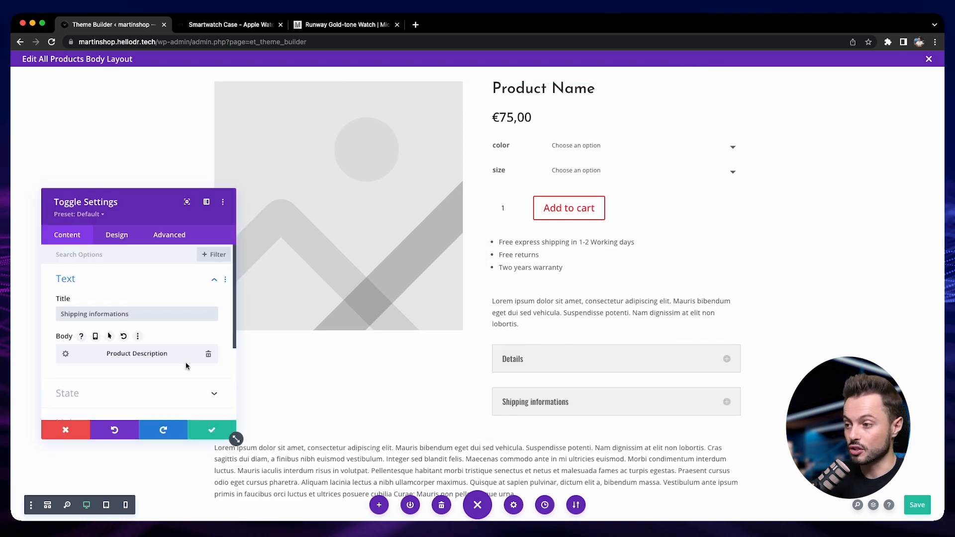
- Replace the dynamic body of the Shipping informations toggle with "Free shipping in 1-2 working days" and save the module
scroll(178, 365, down, 1)
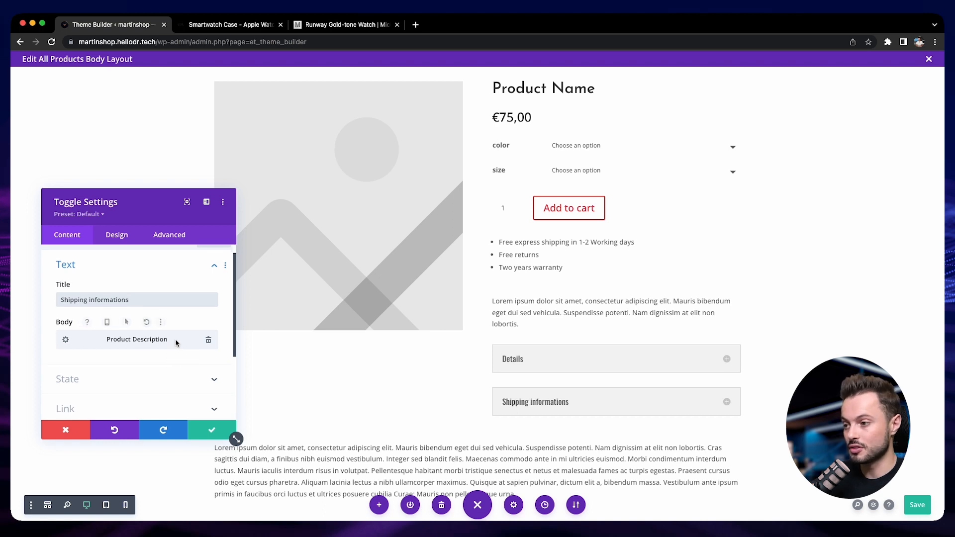
click(209, 340)
text(Free shipping in 1-2 working days)
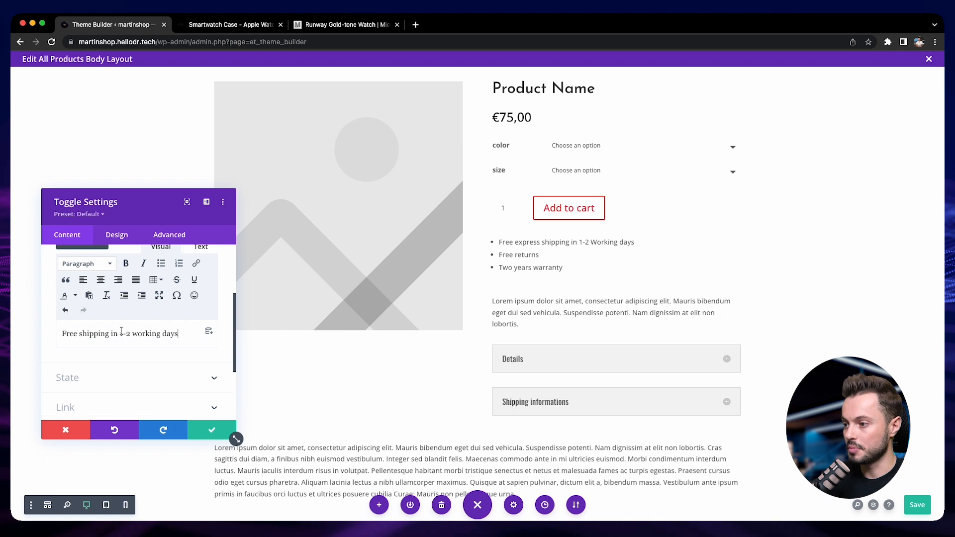
scroll(535, 346, down, 1)
click(212, 430)
- Duplicate the Shipping informations toggle and title the copy "Returns and exchange"
scroll(597, 318, down, 2)
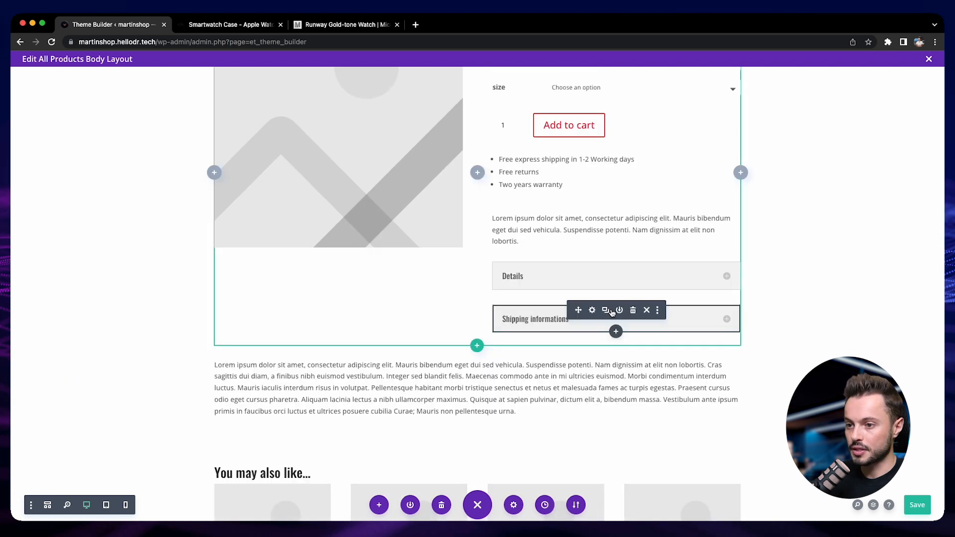
click(607, 311)
text(Returns)
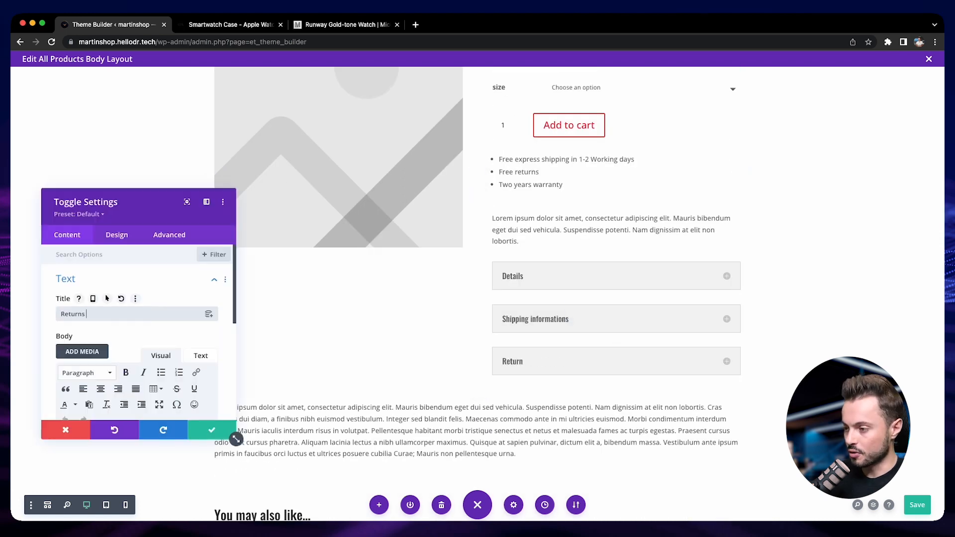
text( and exchange)
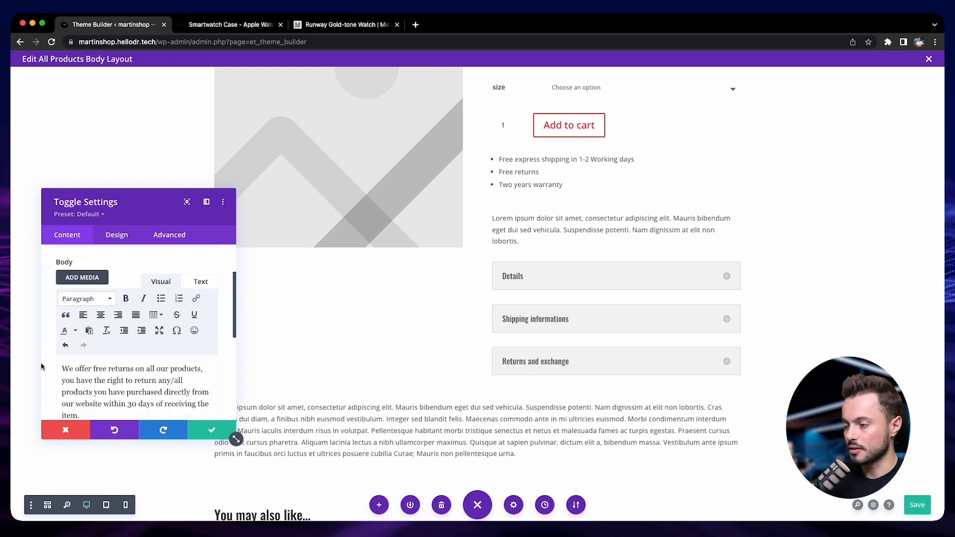
- Use a two-paragraph policy offering free returns within 30 days as the Returns and exchange toggle's body and save the module
scroll(100, 352, down, 2)
scroll(157, 374, down, 1)
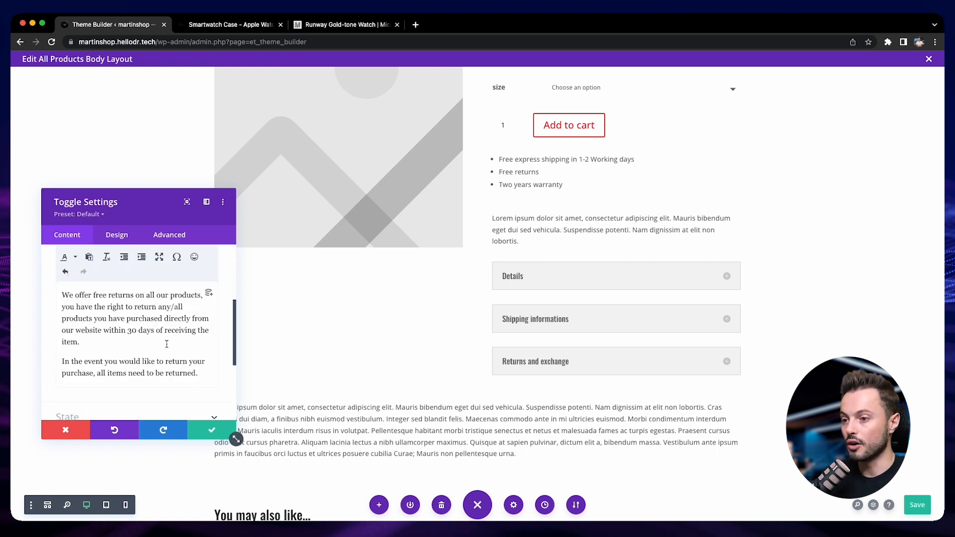
click(211, 430)
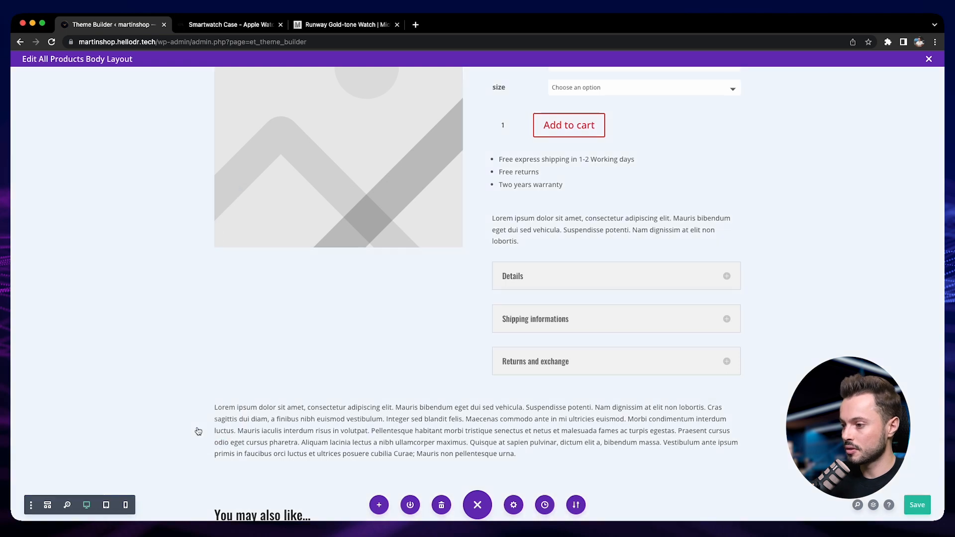
- Duplicate the Returns and exchange toggle and title the copy "Payment Options"
scroll(634, 364, down, 1)
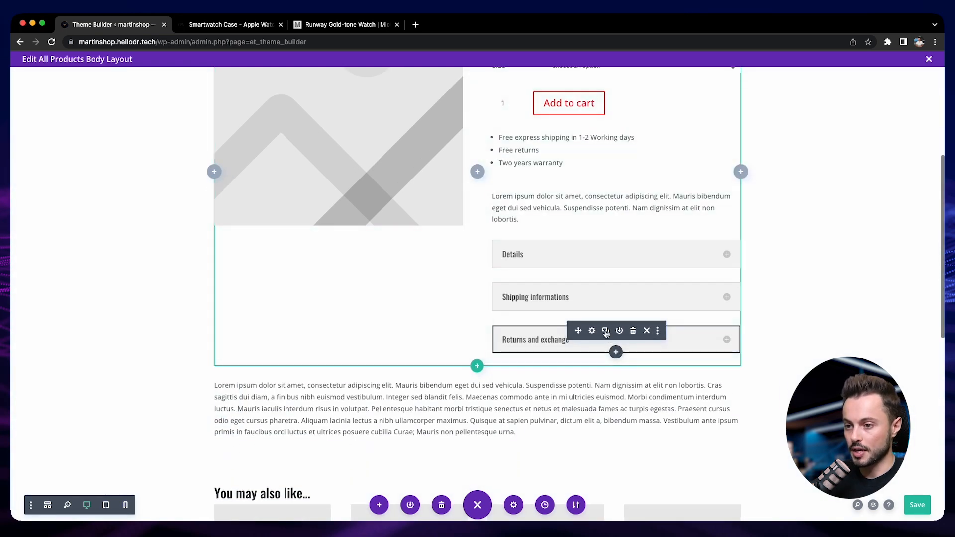
click(605, 335)
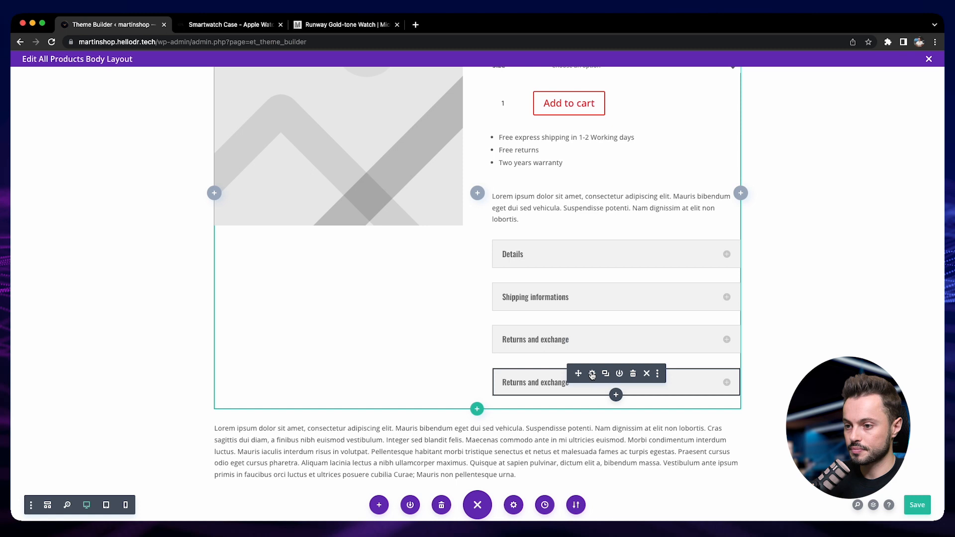
click(592, 374)
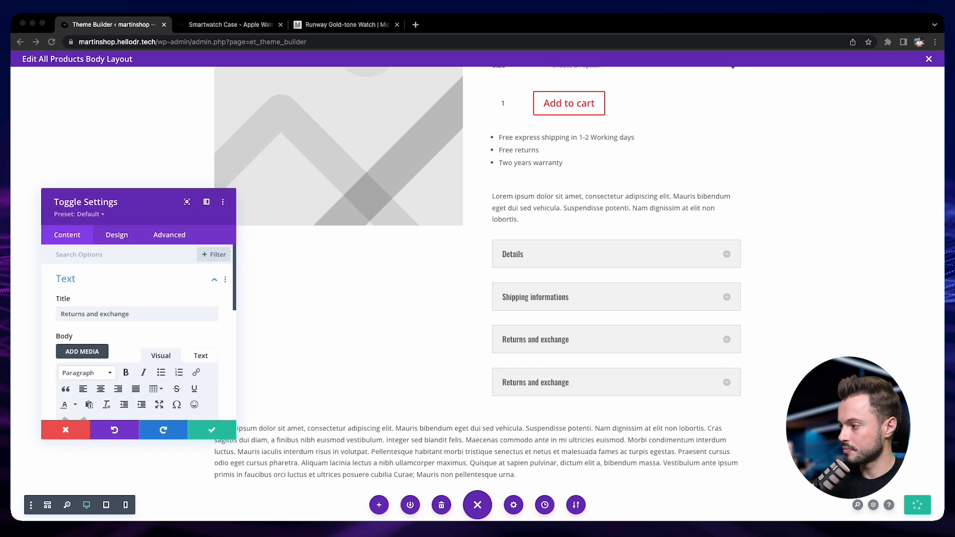
scroll(76, 395, down, 5)
scroll(76, 395, up, 5)
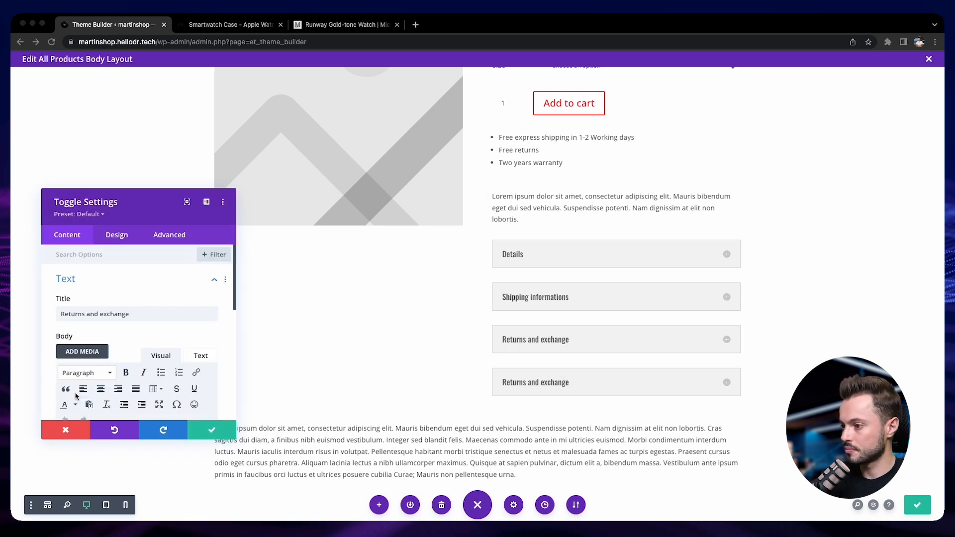
triple_click(100, 314)
text(Payment Options)
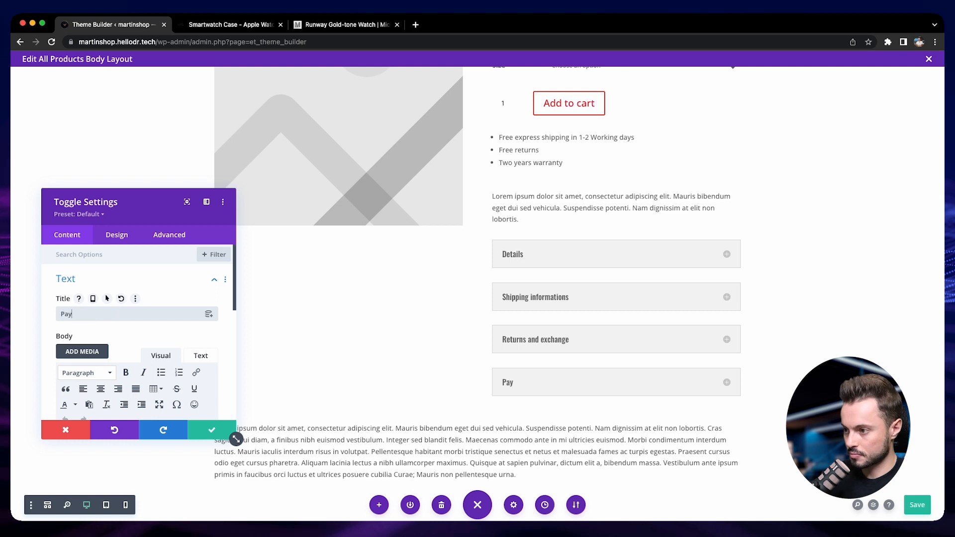
- Replace the Payment Options toggle's body with the lines "Credit Card", "Debit Card" and "Paypal", and save the module
scroll(100, 314, down, 2)
scroll(100, 314, down, 2)
click(126, 371)
key(ctrl+a)
text(Credit Card Debit Card Paypal)
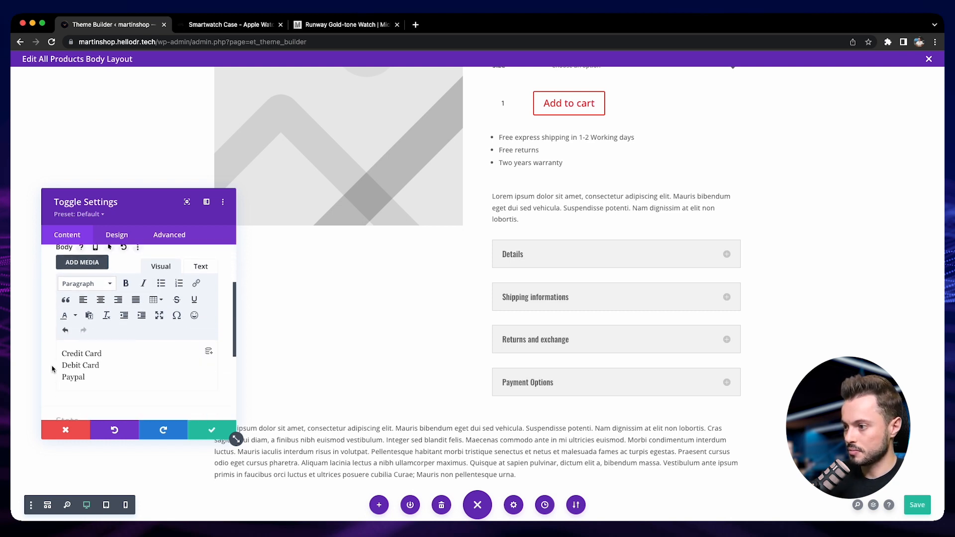
click(212, 431)
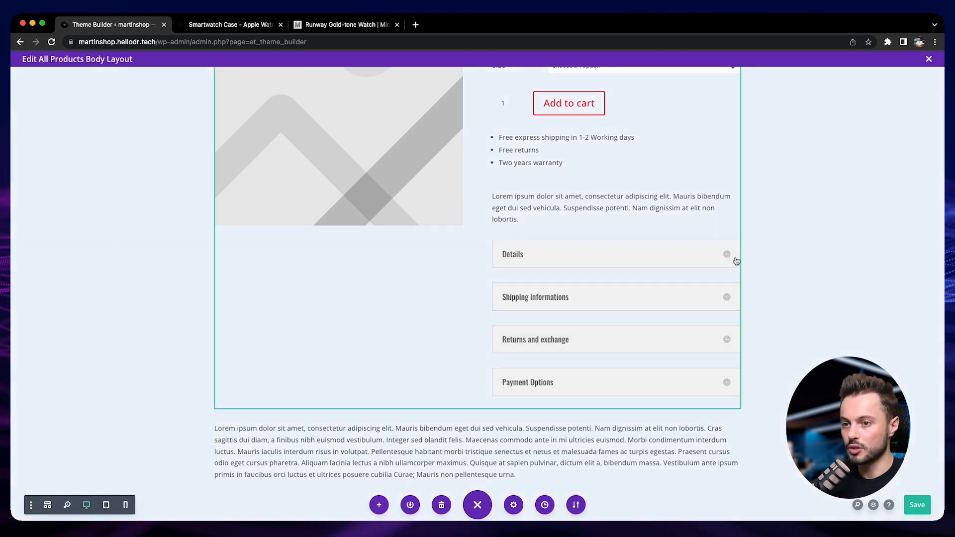
- Test expanding the Details and Shipping informations toggles and review the product column from the title down to Payment Options
click(726, 256)
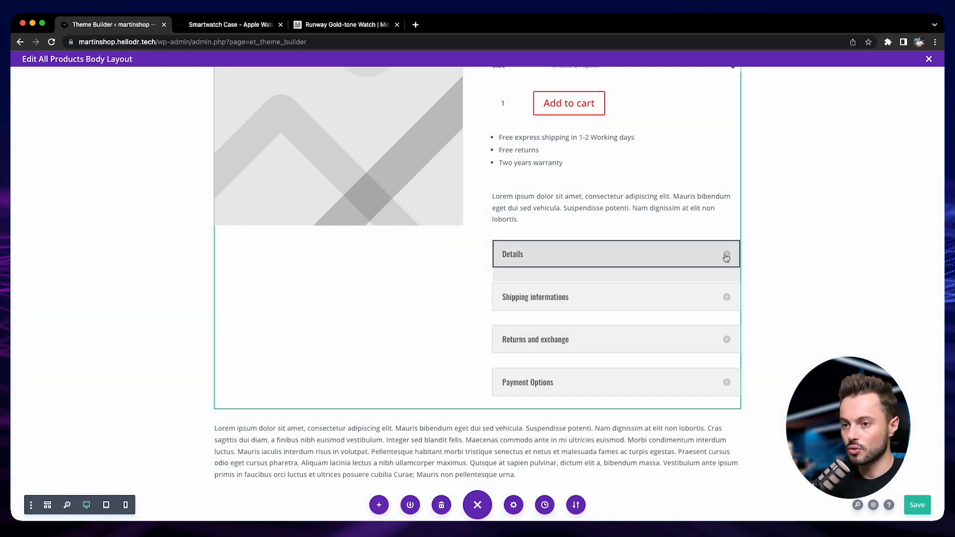
click(727, 257)
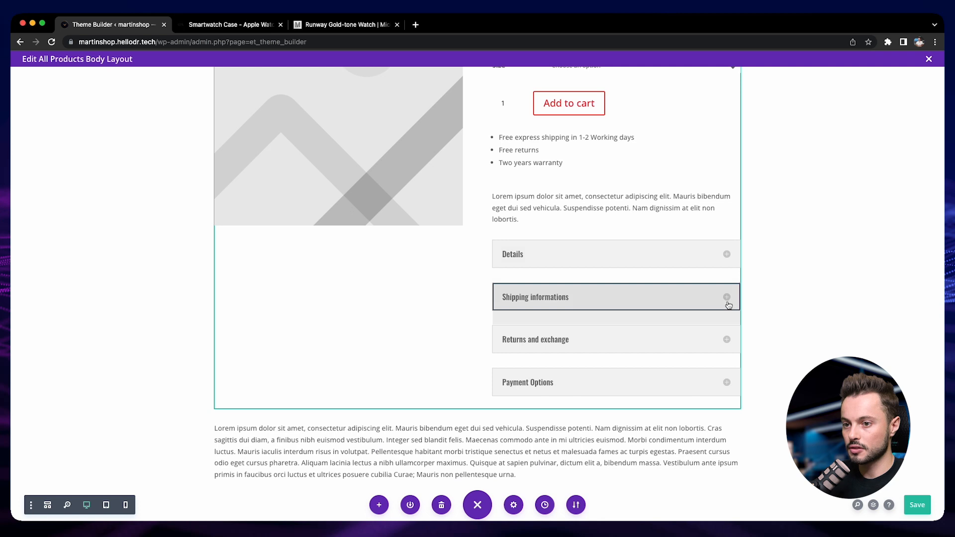
click(730, 301)
click(728, 299)
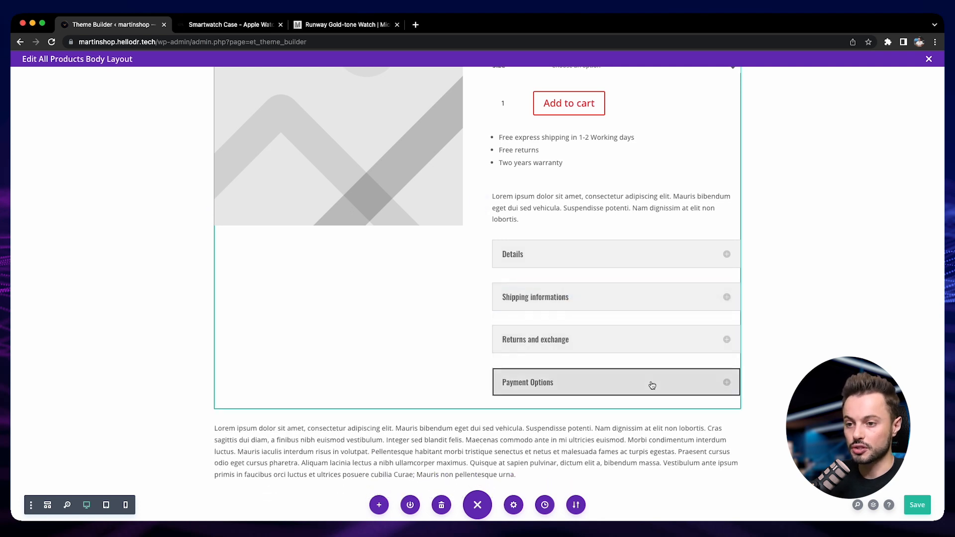
scroll(543, 320, up, 3)
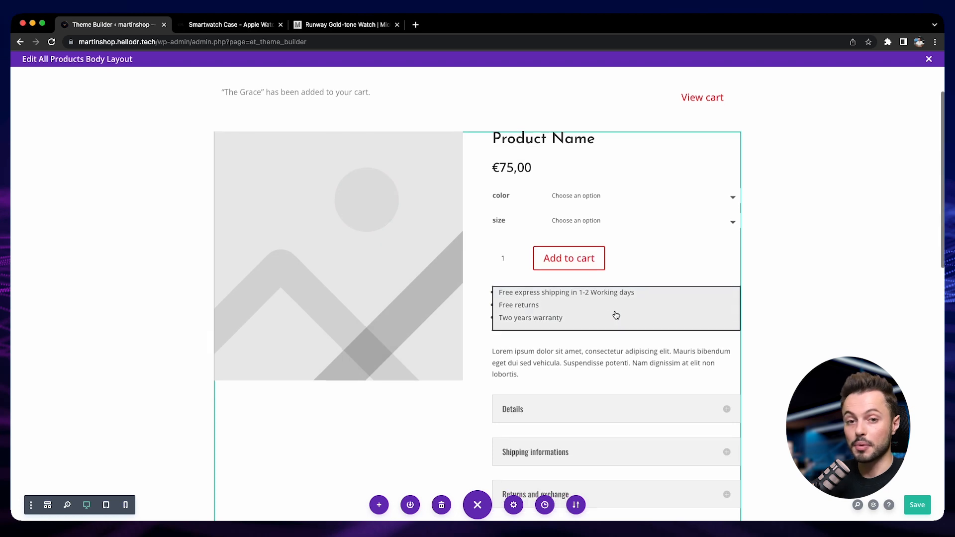
scroll(616, 315, down, 1)
scroll(616, 315, down, 1)
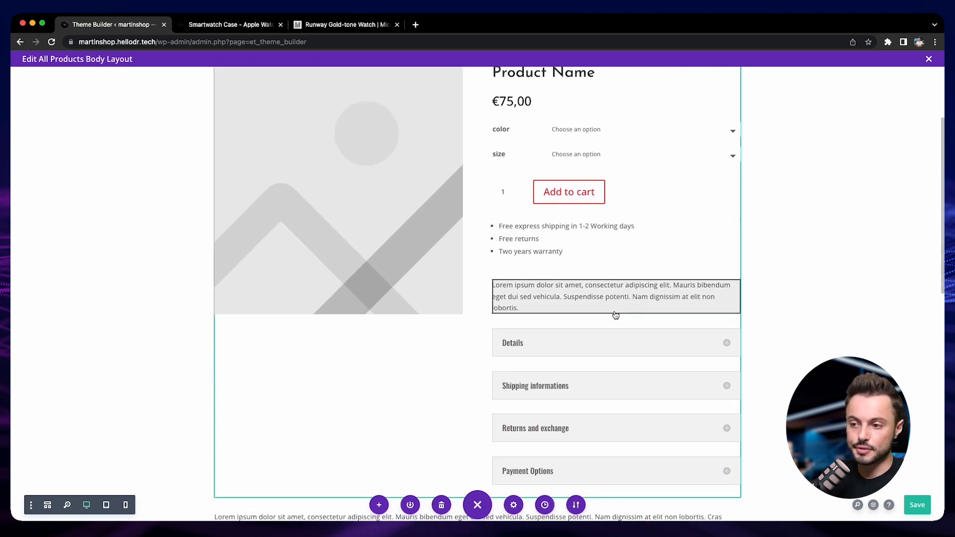
- Check the settings of the full-width product description module below the two columns and delete that module
scroll(616, 315, down, 5)
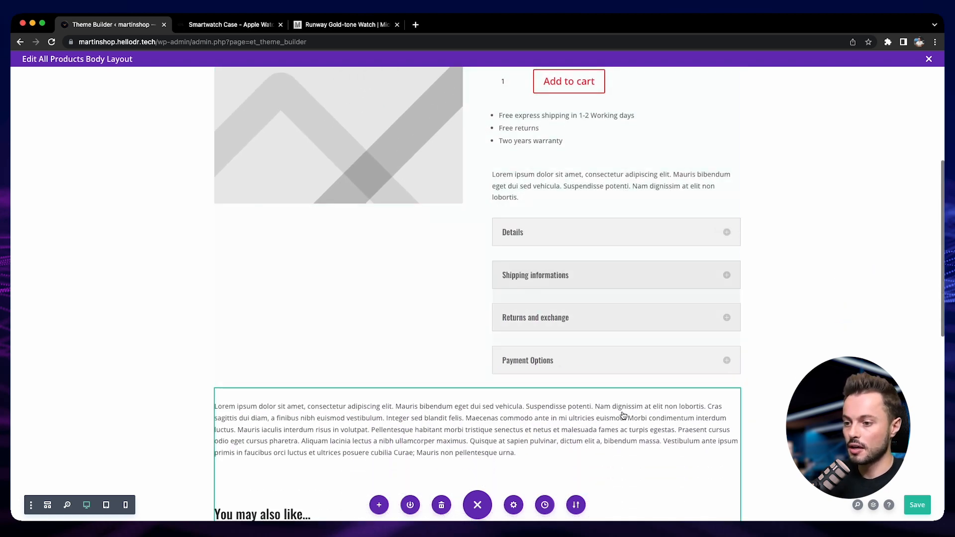
mouse_move(618, 405)
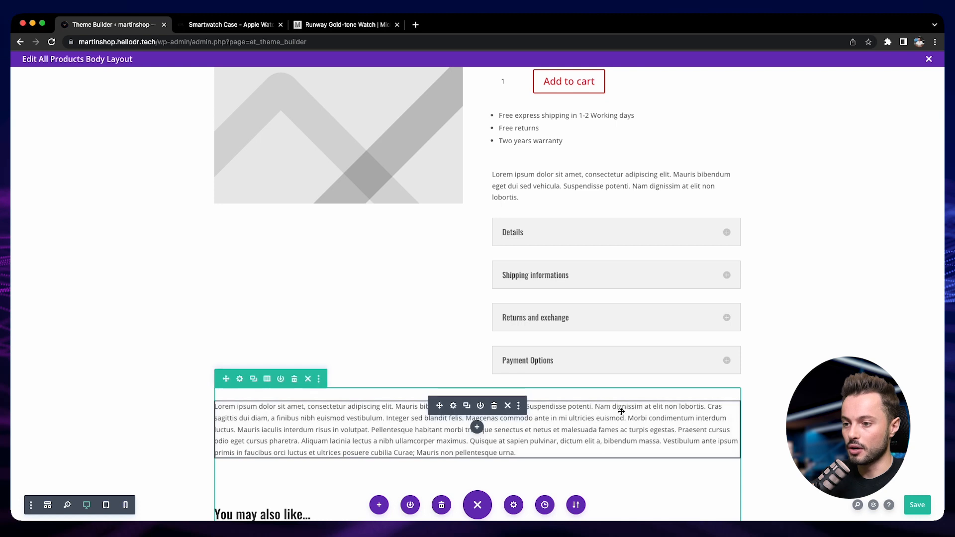
click(454, 408)
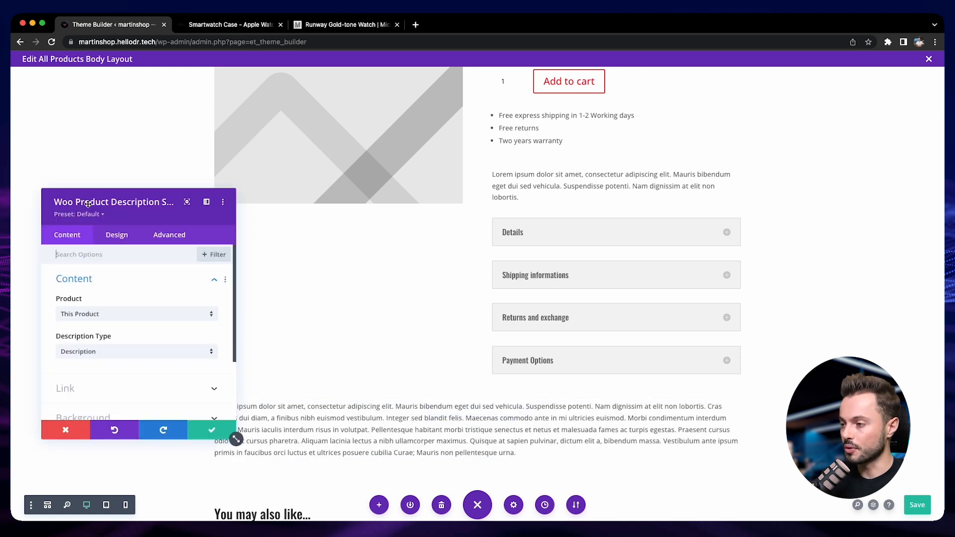
click(211, 432)
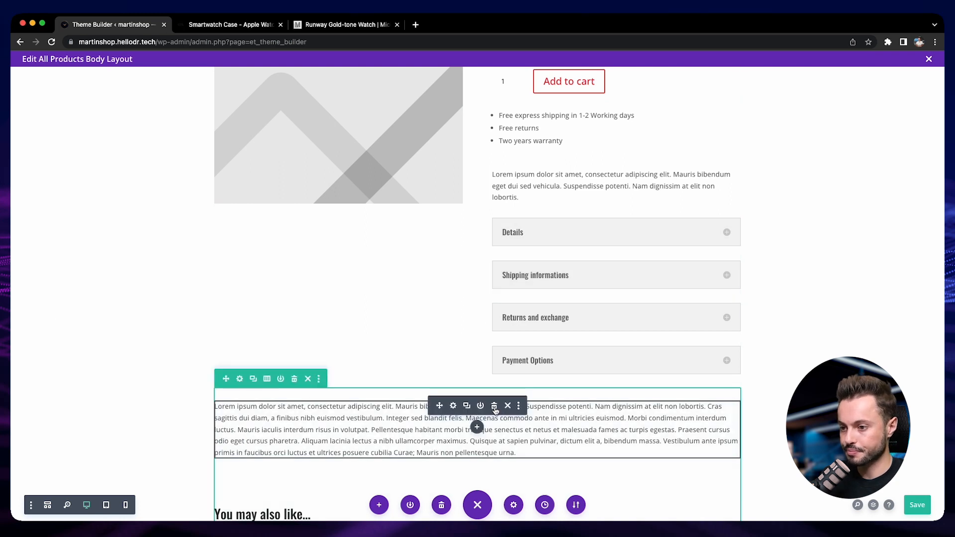
click(495, 407)
- Examine the "You may also like" and "Related products" sections and the settings of their Woo Product Upsell and Woo Related Products modules
scroll(388, 388, down, 5)
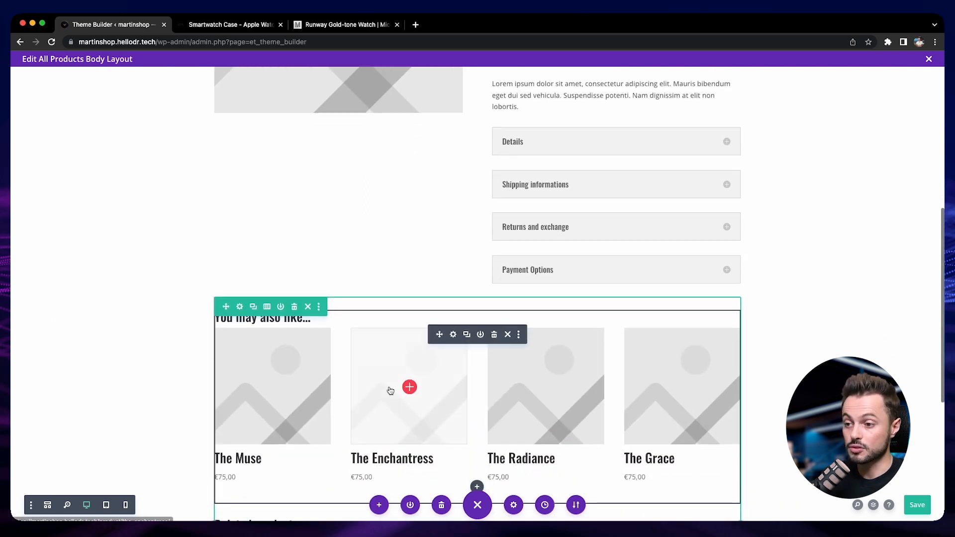
scroll(448, 401, down, 3)
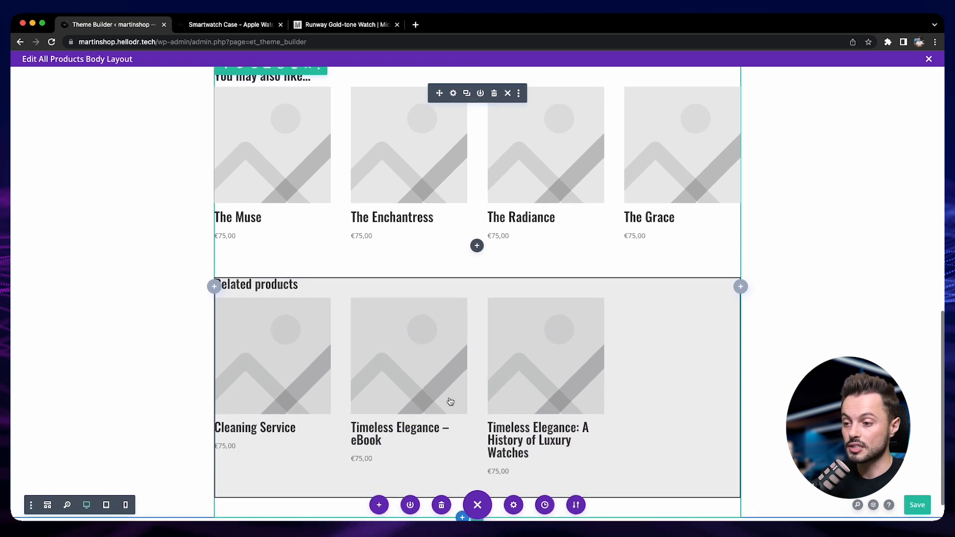
scroll(450, 402, up, 4)
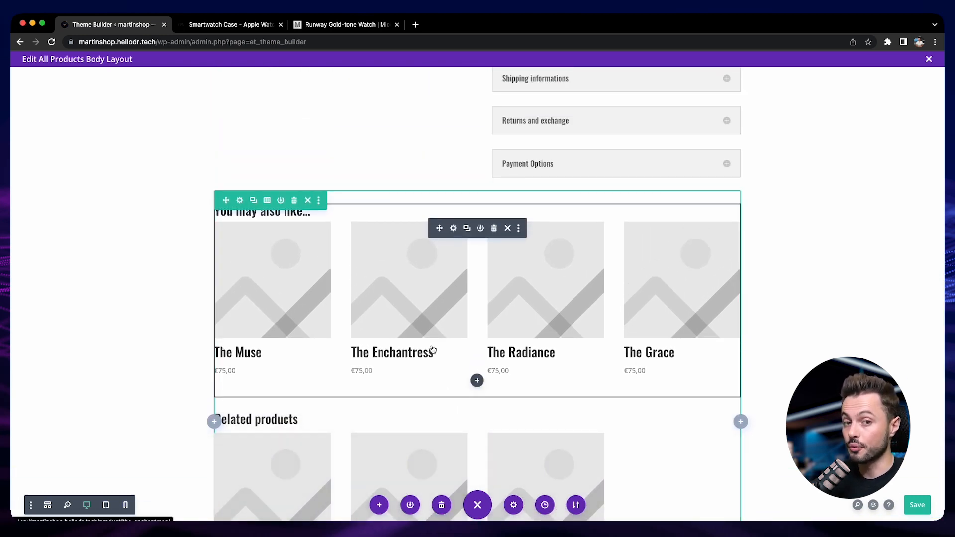
click(452, 228)
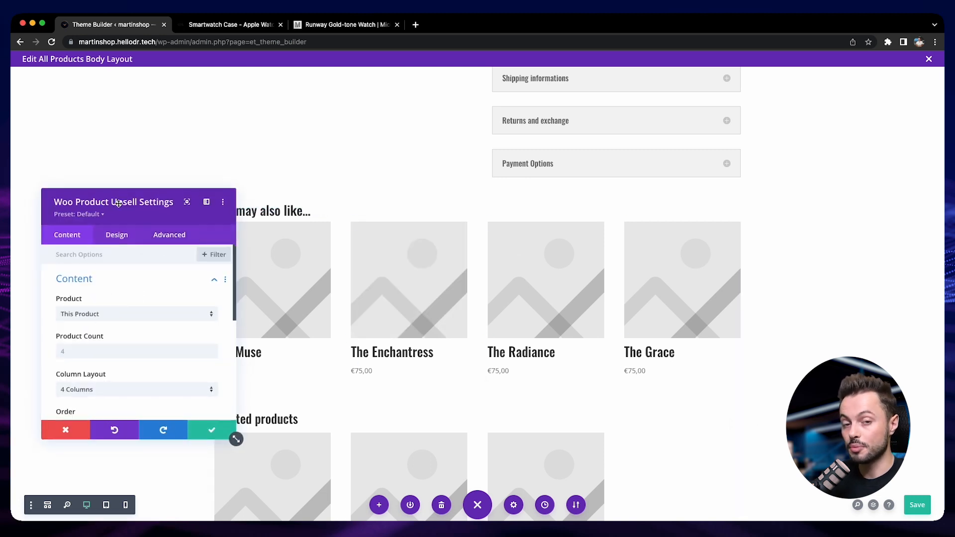
click(212, 430)
scroll(335, 397, down, 1)
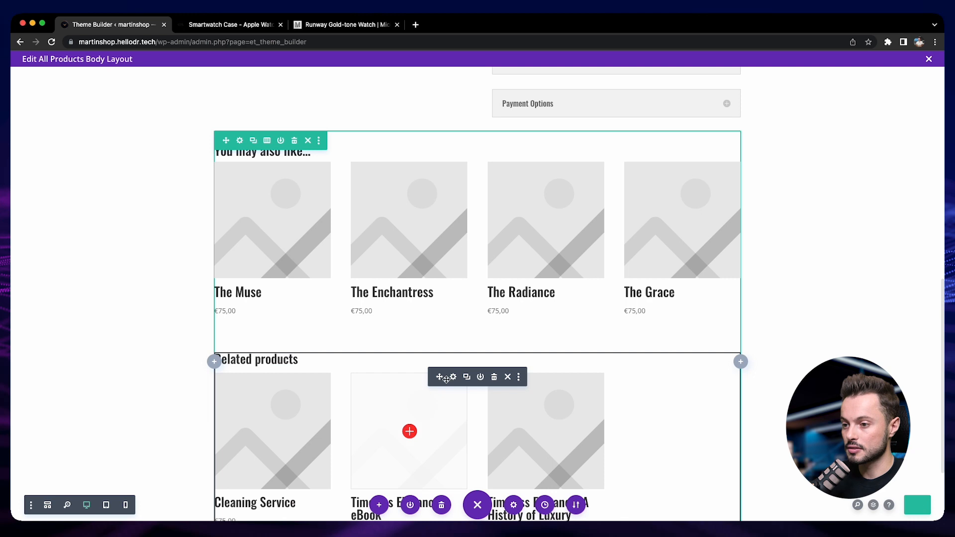
click(453, 378)
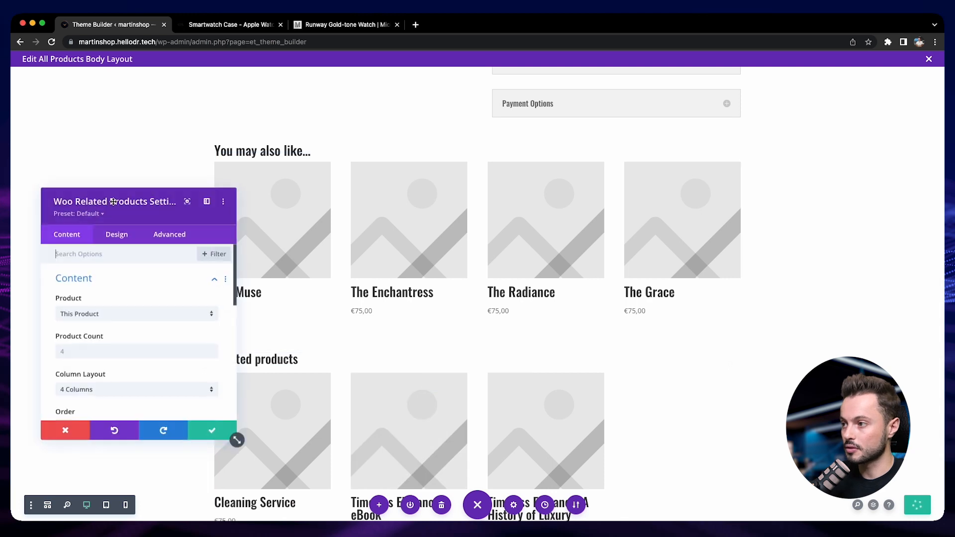
click(232, 433)
- Search the new modules for "cro" below the related products, and close the module picker without inserting anything
scroll(448, 431, down, 2)
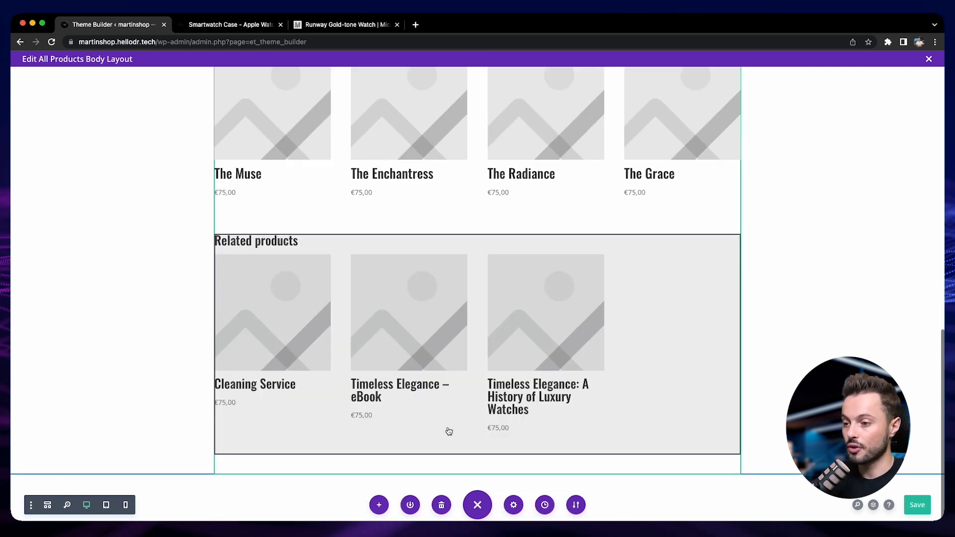
click(476, 438)
text(cro)
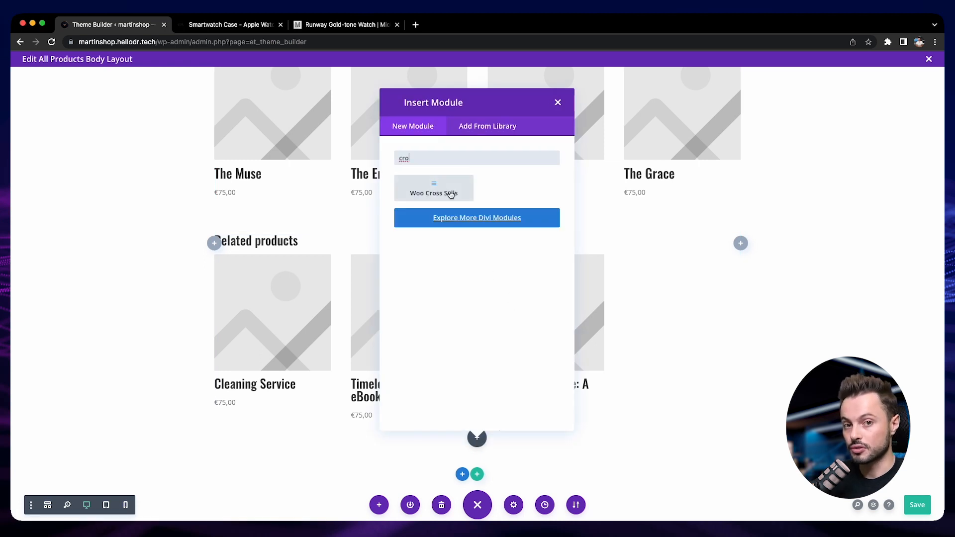
click(557, 102)
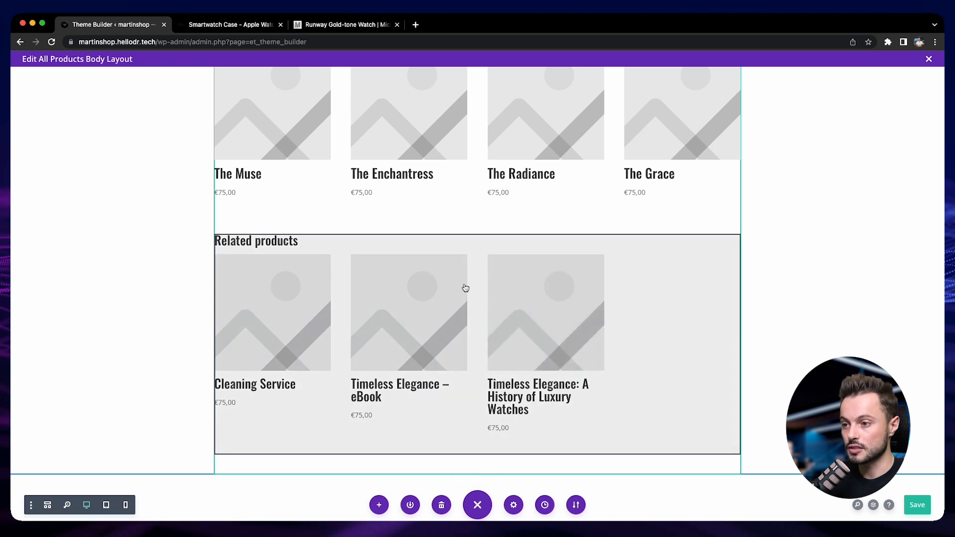
- Recheck the related products module's settings and delete the "You may also like" upsell module above it
click(453, 260)
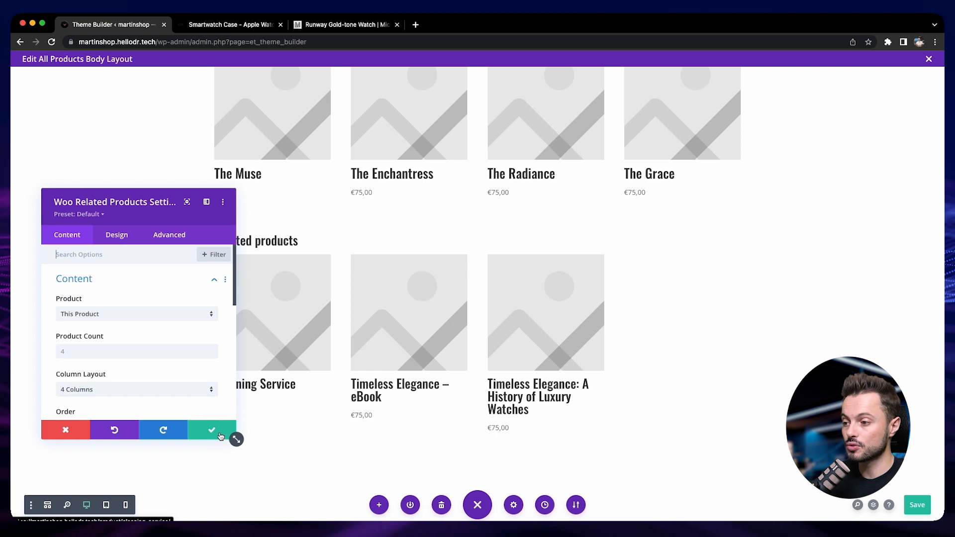
scroll(356, 378, up, 1)
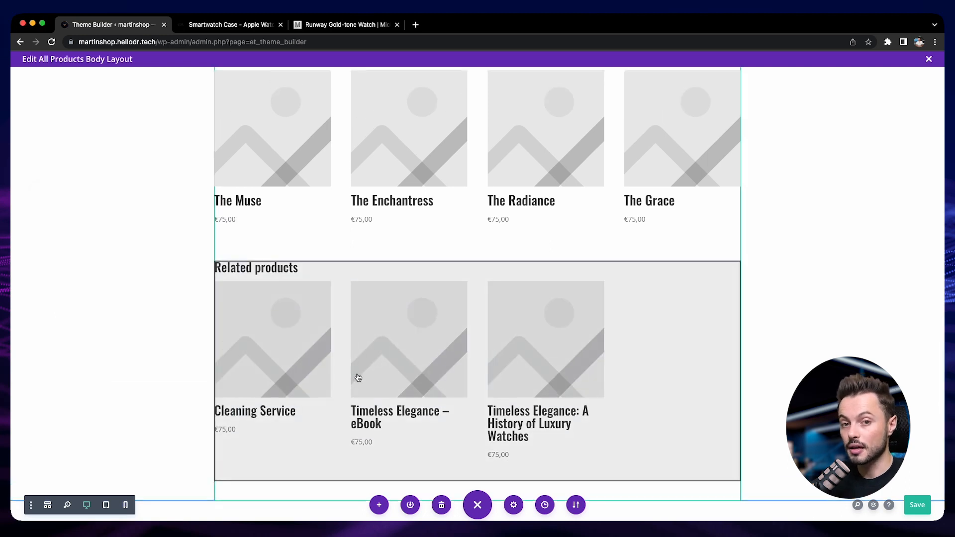
scroll(360, 378, up, 2)
scroll(478, 223, up, 1)
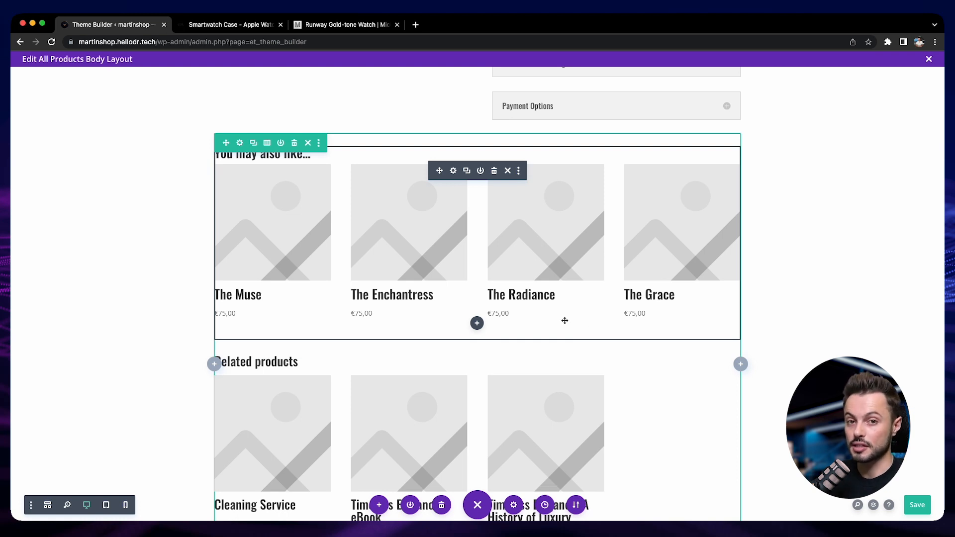
click(495, 173)
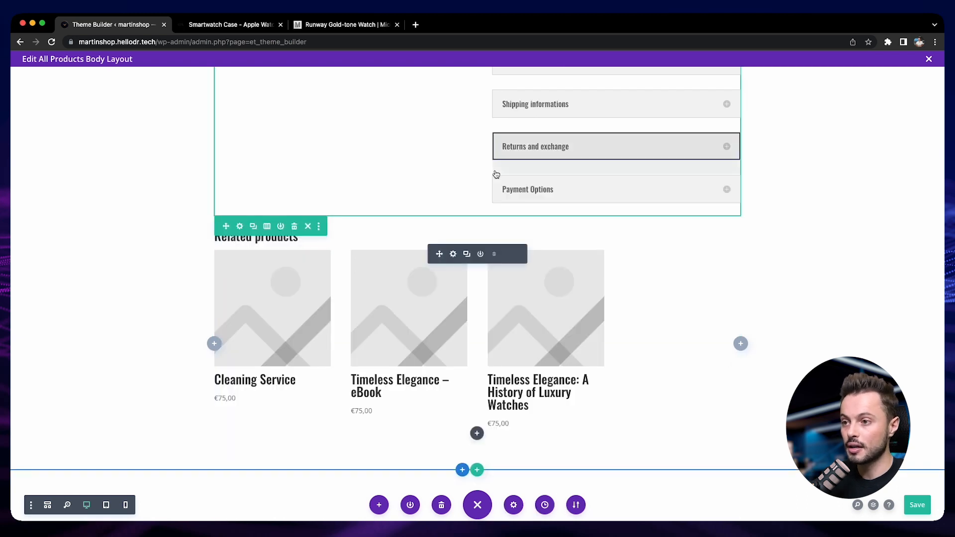
- Restrict the Woo Related Products module's included categories to Current Category
click(452, 254)
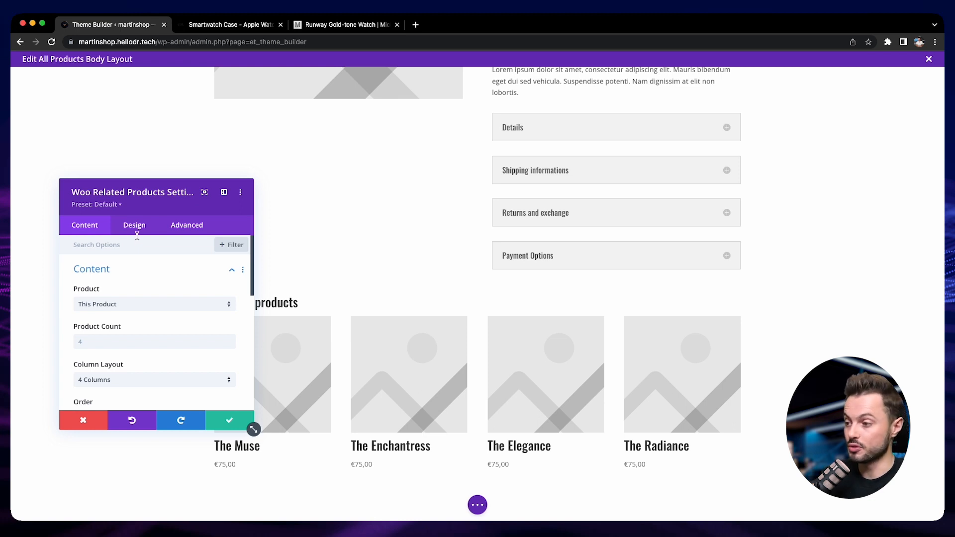
scroll(141, 259, down, 1)
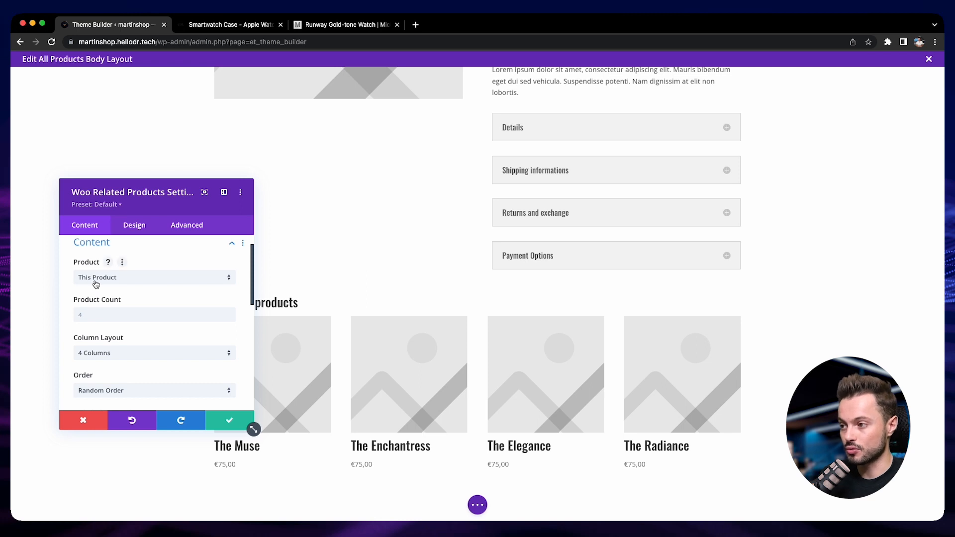
scroll(79, 279, down, 1)
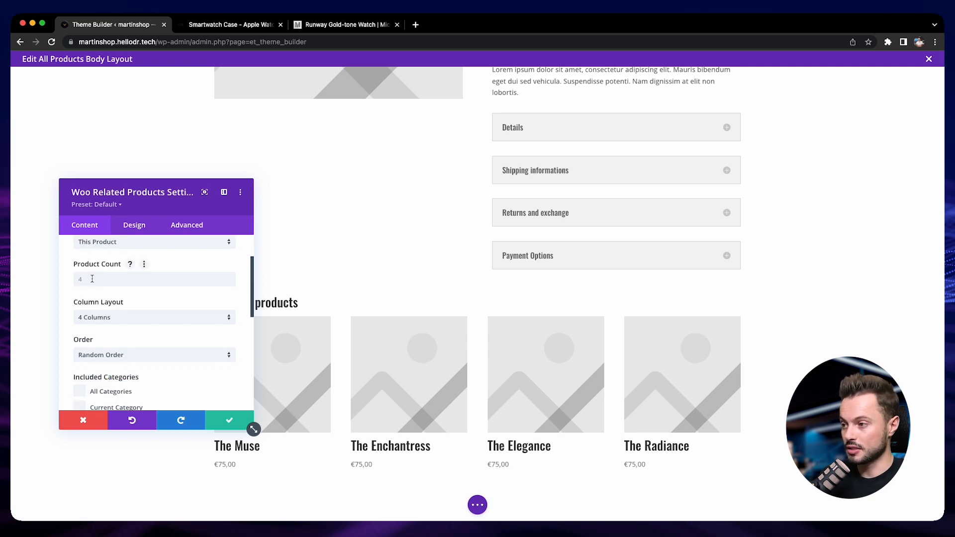
scroll(111, 270, down, 1)
scroll(113, 293, down, 2)
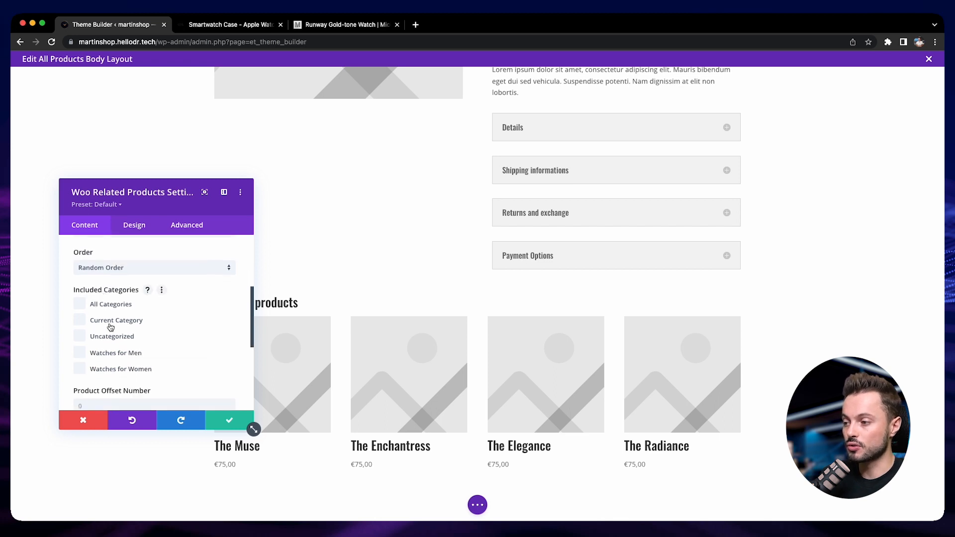
click(111, 325)
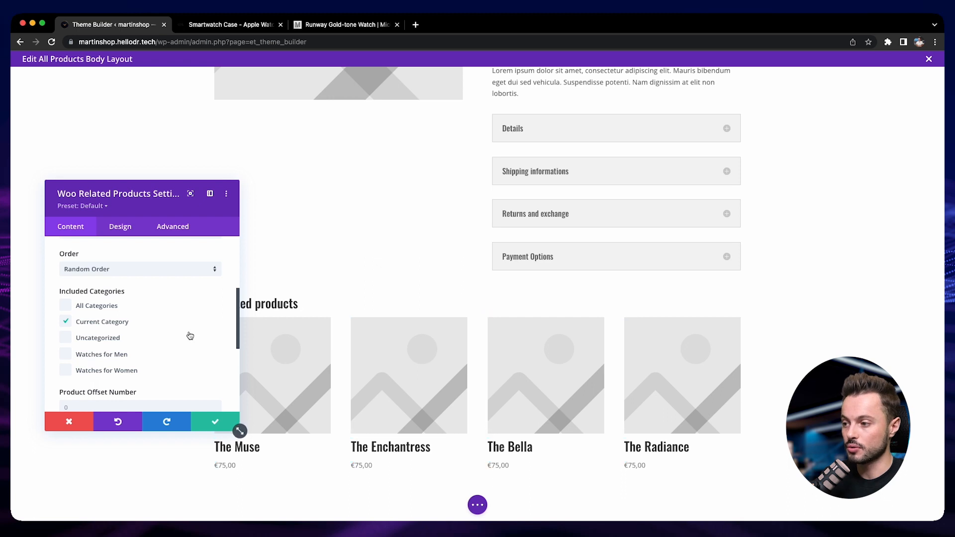
- Review the related products' sorting options, keeping Random Order, and examine the Product Offset Number setting
scroll(89, 355, down, 1)
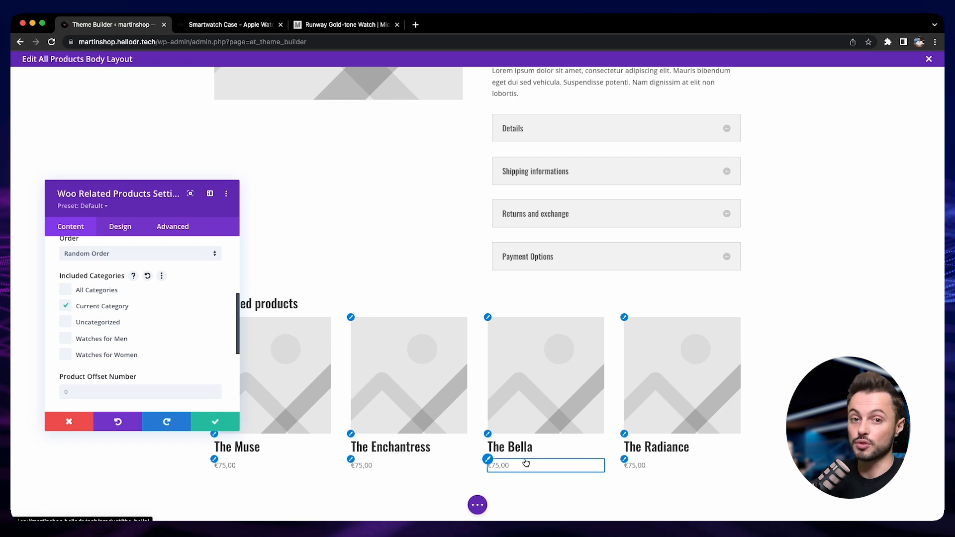
scroll(196, 338, up, 1)
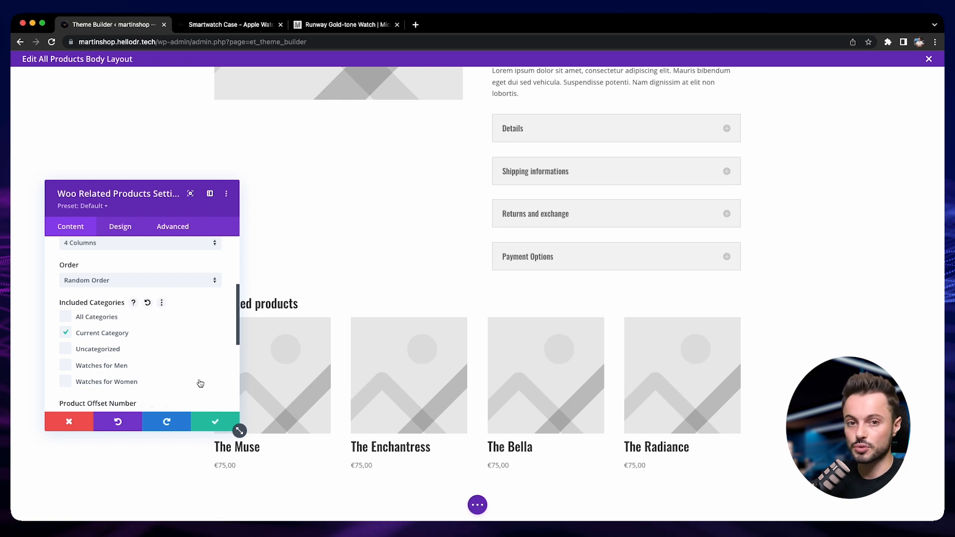
scroll(201, 383, up, 1)
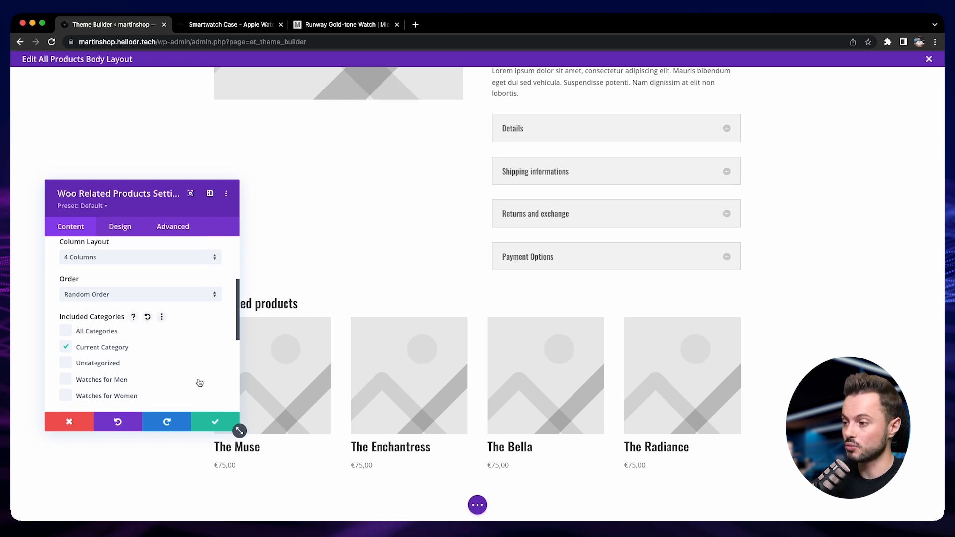
click(85, 293)
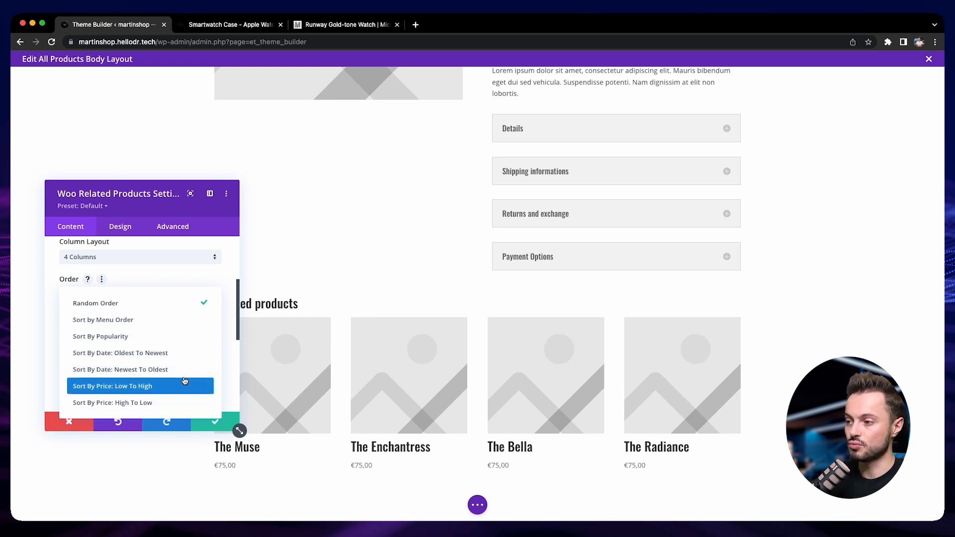
click(102, 303)
scroll(149, 318, down, 3)
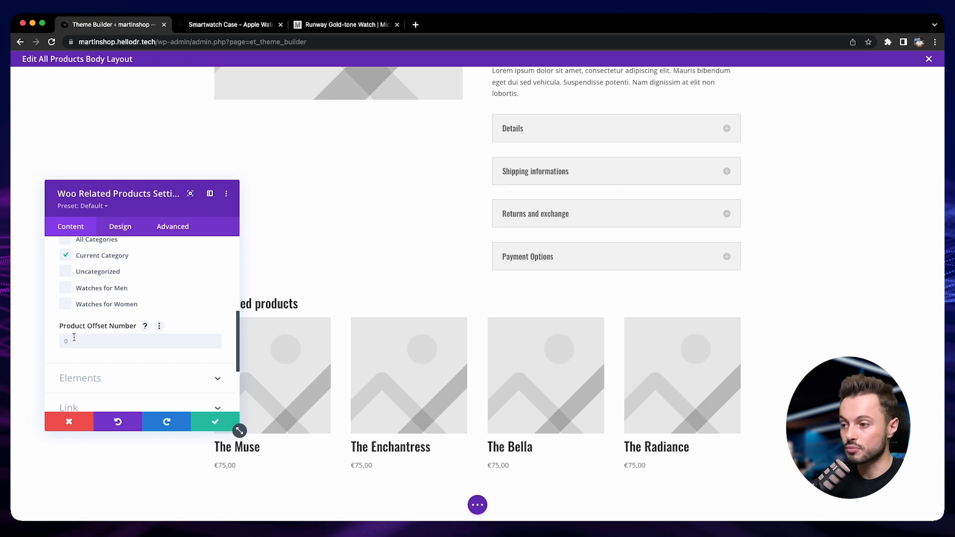
click(73, 337)
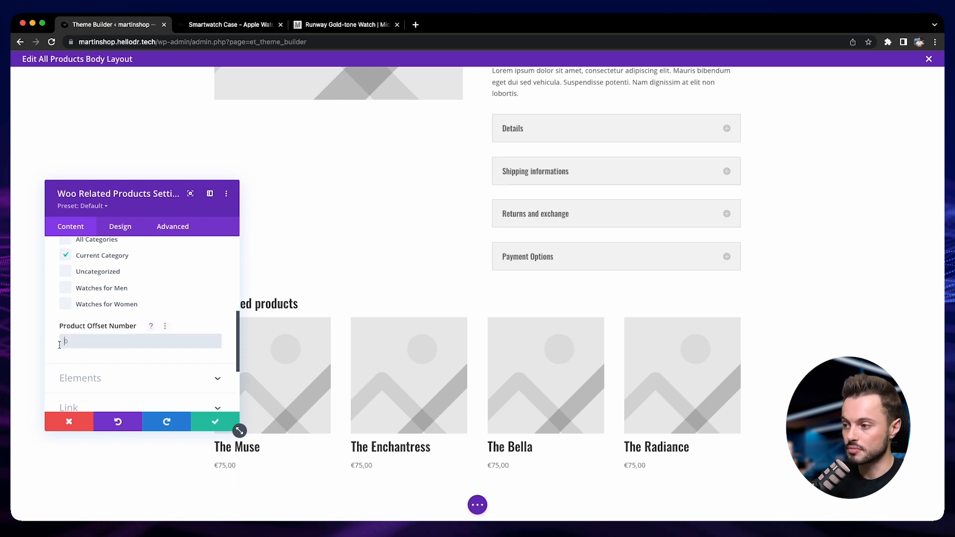
scroll(100, 339, down, 1)
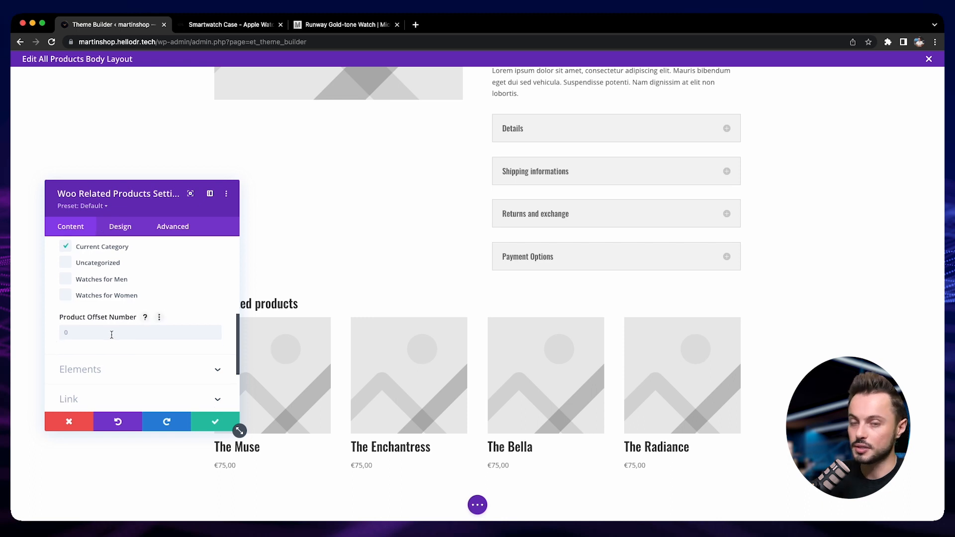
- Test the Show Name and Show Image options of the related products, restore both to Yes, and review the price, rating and sale badge options
scroll(114, 336, down, 2)
click(140, 343)
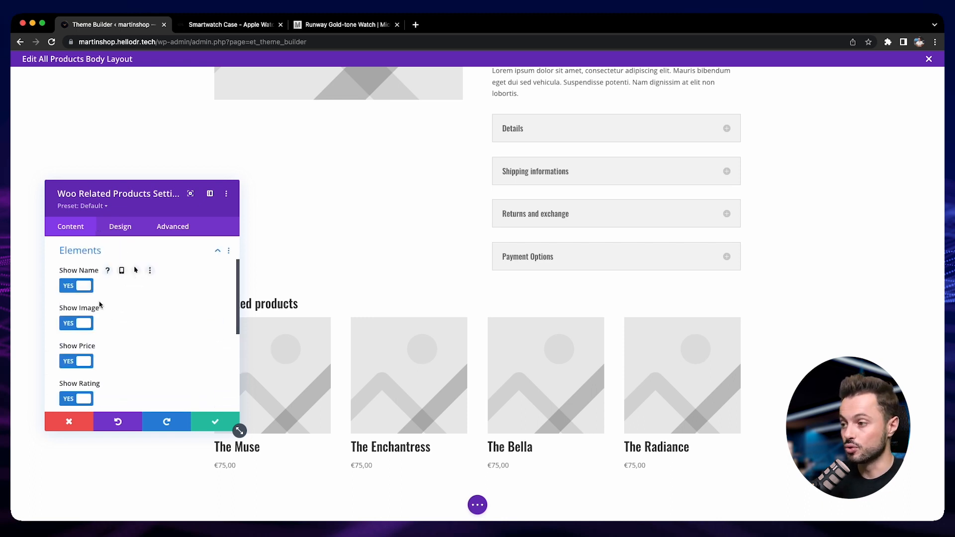
scroll(113, 312, down, 1)
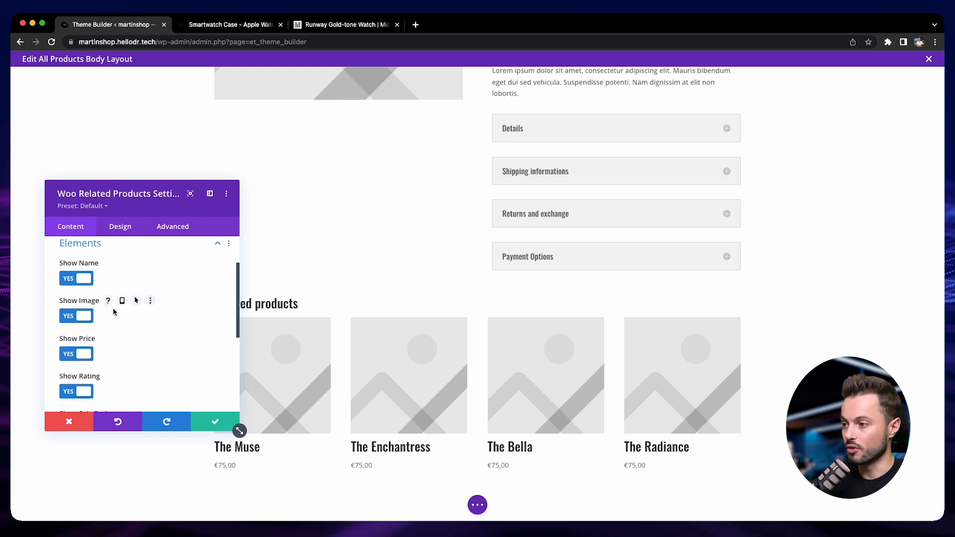
click(78, 278)
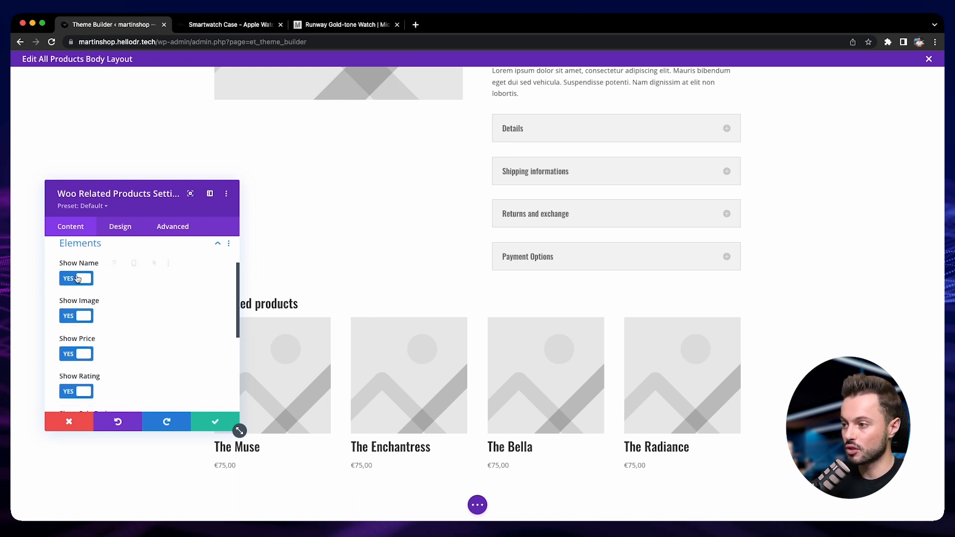
click(77, 278)
click(76, 317)
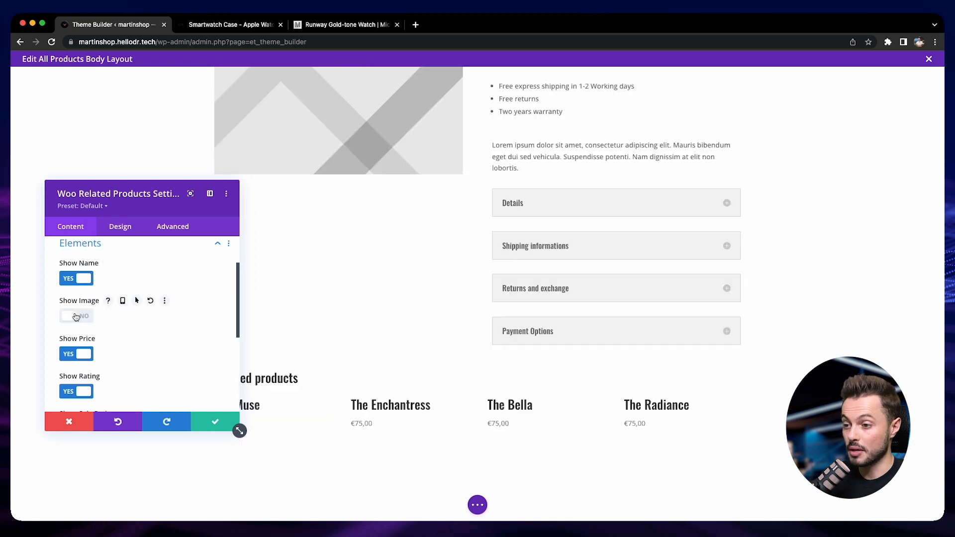
click(78, 320)
scroll(102, 333, down, 4)
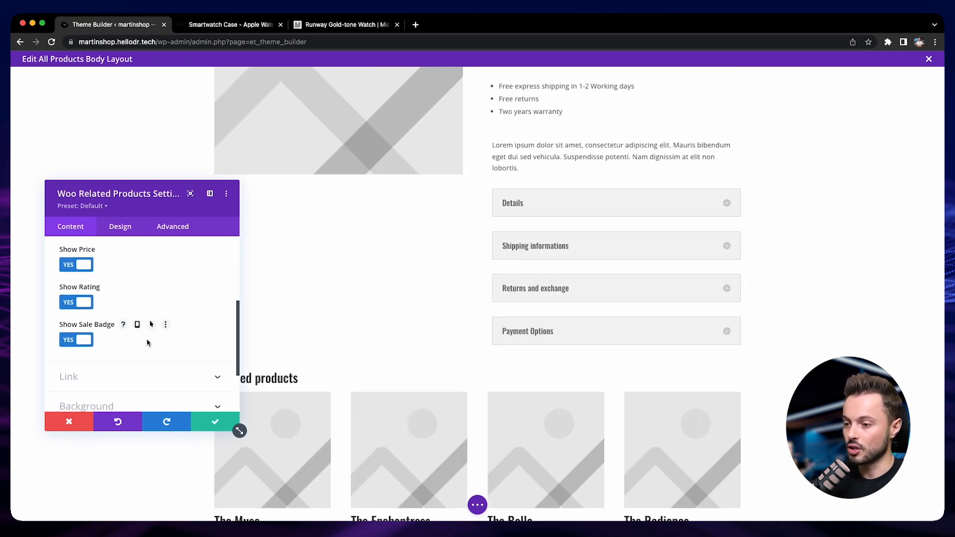
scroll(148, 341, up, 1)
scroll(299, 358, down, 3)
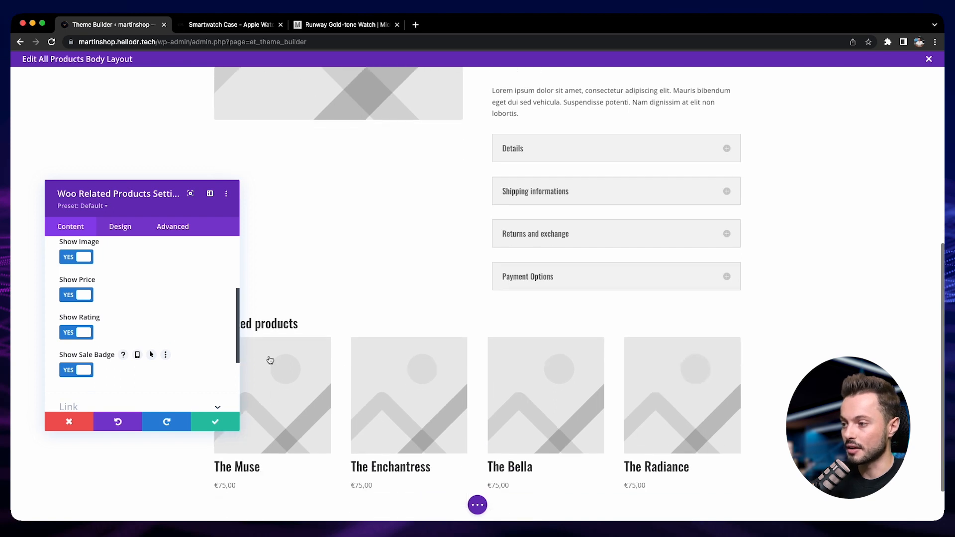
- Check the remaining content options of the related products module and save its settings
scroll(156, 335, down, 3)
scroll(215, 333, up, 3)
click(233, 428)
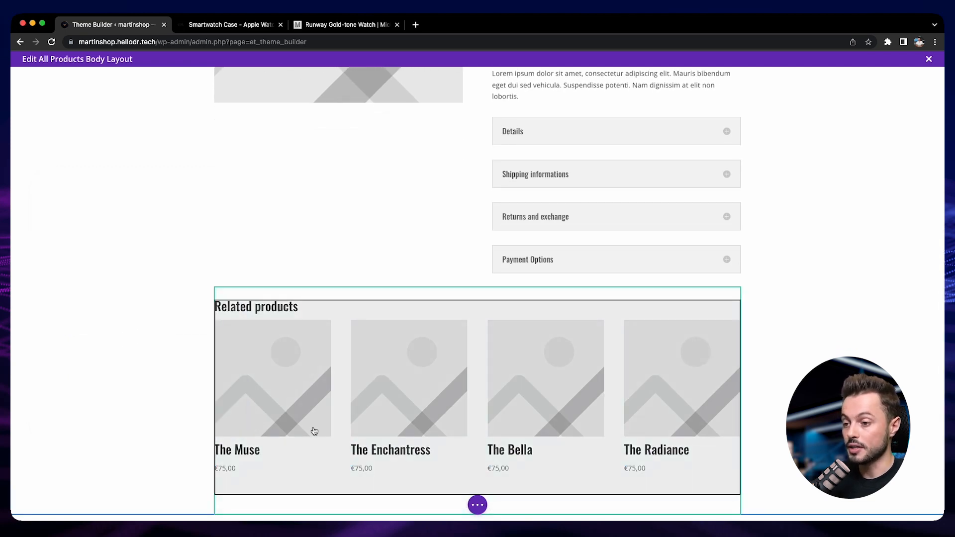
- Set the background color of the template's main section to black and save the section settings
scroll(315, 431, up, 7)
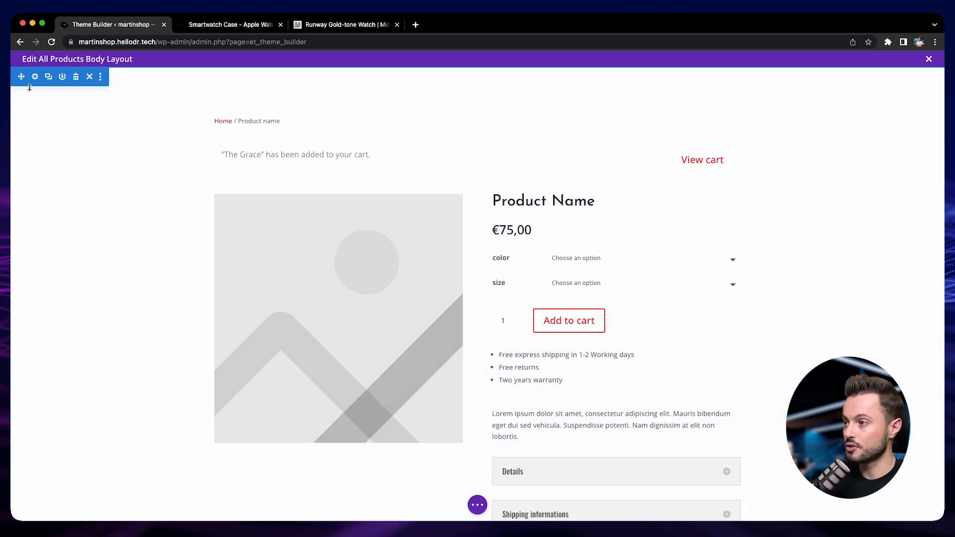
click(31, 78)
click(132, 306)
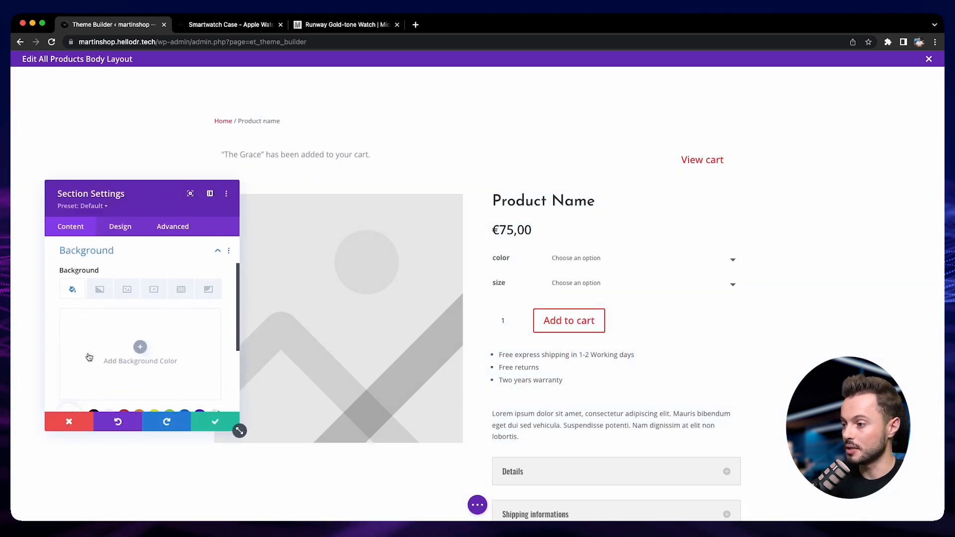
click(138, 346)
click(94, 365)
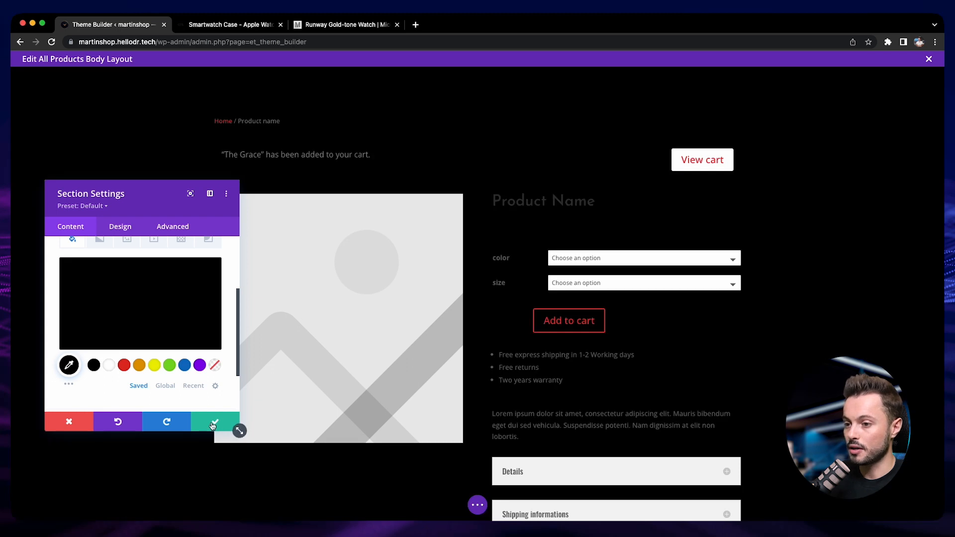
click(213, 424)
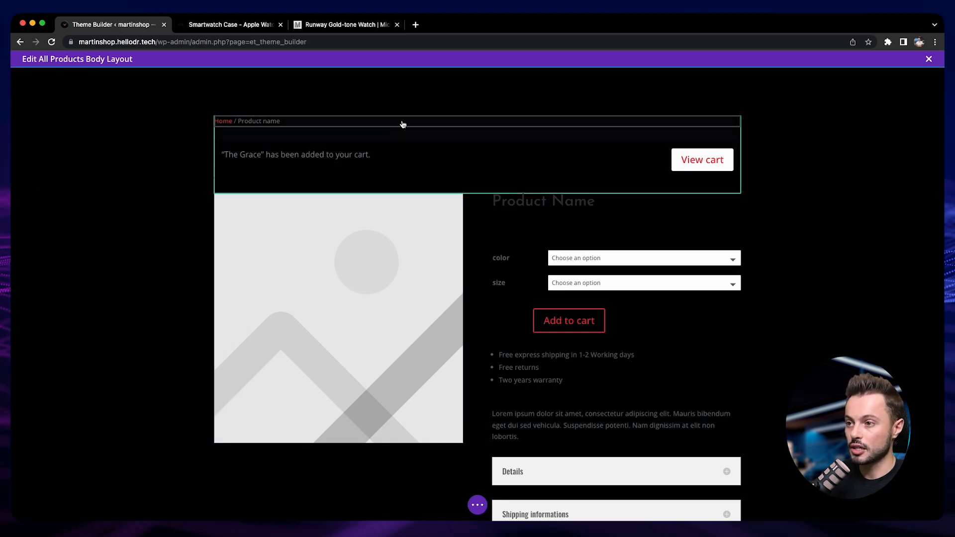
- Set the text color of the Woo Breadcrumbs module above the product to white
mouse_move(461, 127)
click(453, 121)
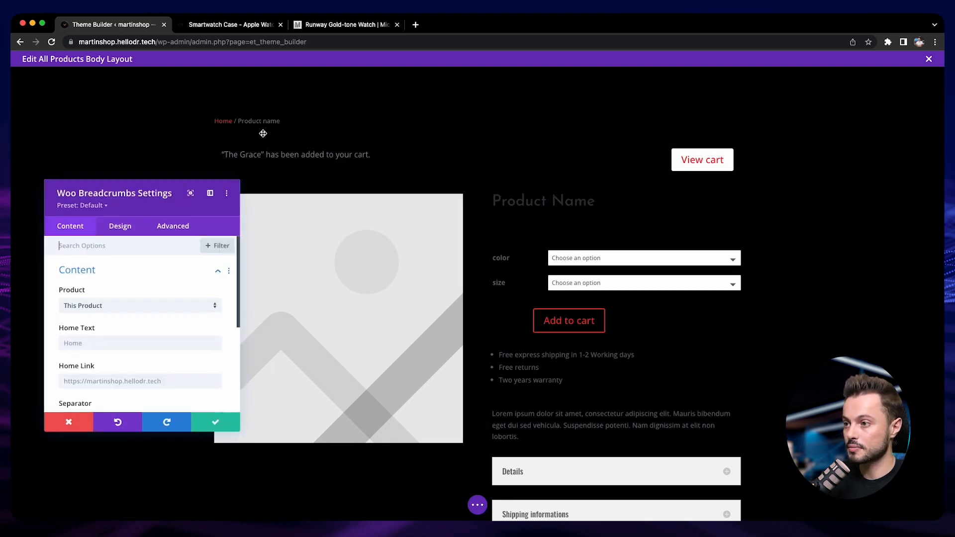
click(216, 117)
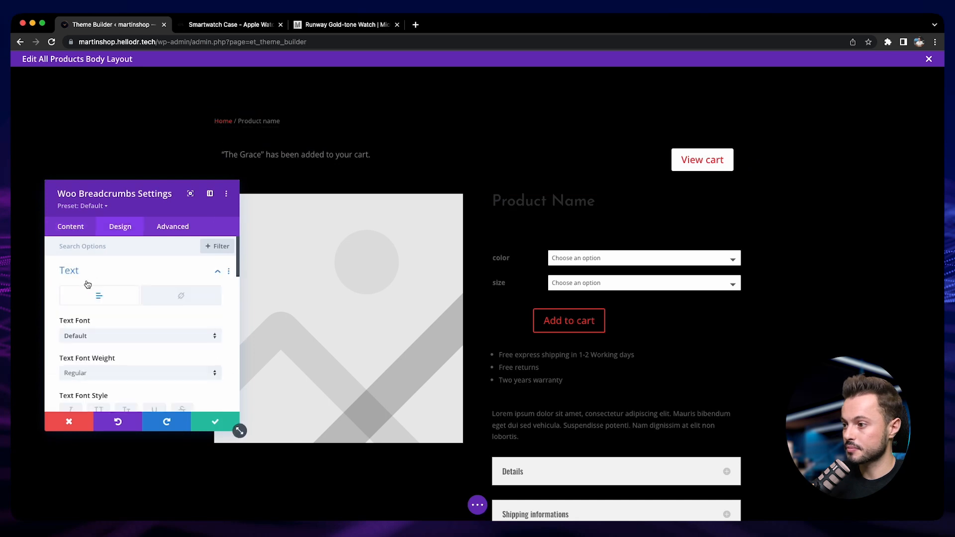
scroll(94, 298, down, 4)
click(108, 339)
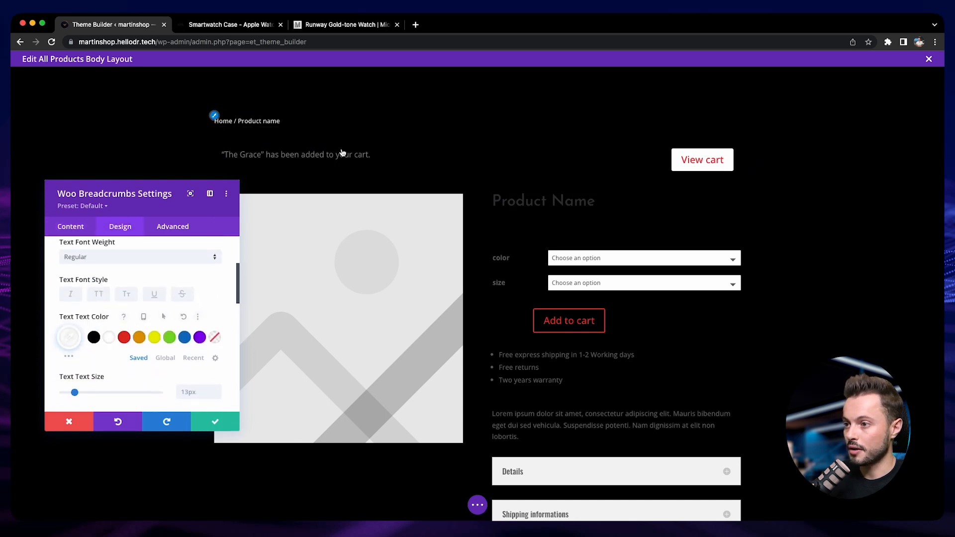
- Set the title text color of the Woo Notice module to white
click(248, 168)
drag(174, 186, 680, 206)
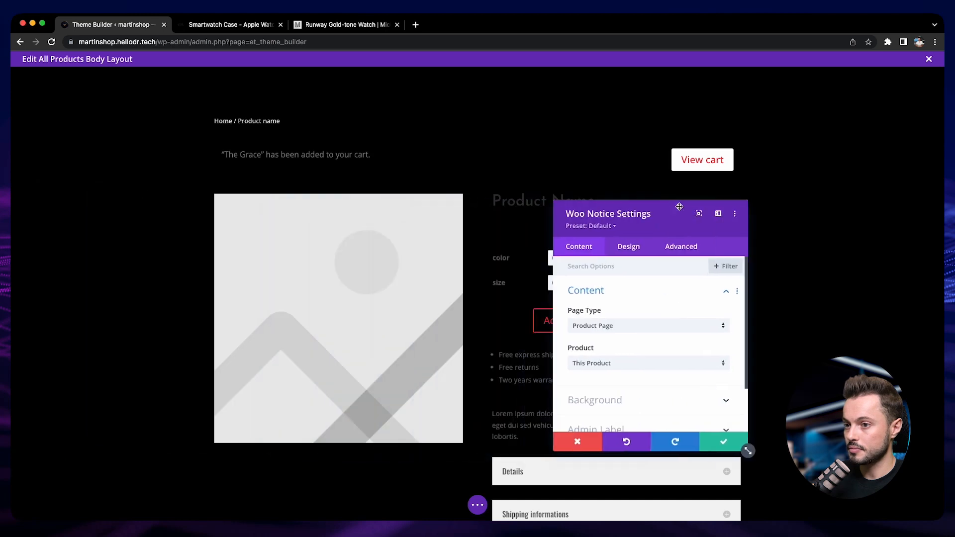
click(628, 247)
scroll(582, 288, up, 3)
click(597, 287)
scroll(583, 348, down, 3)
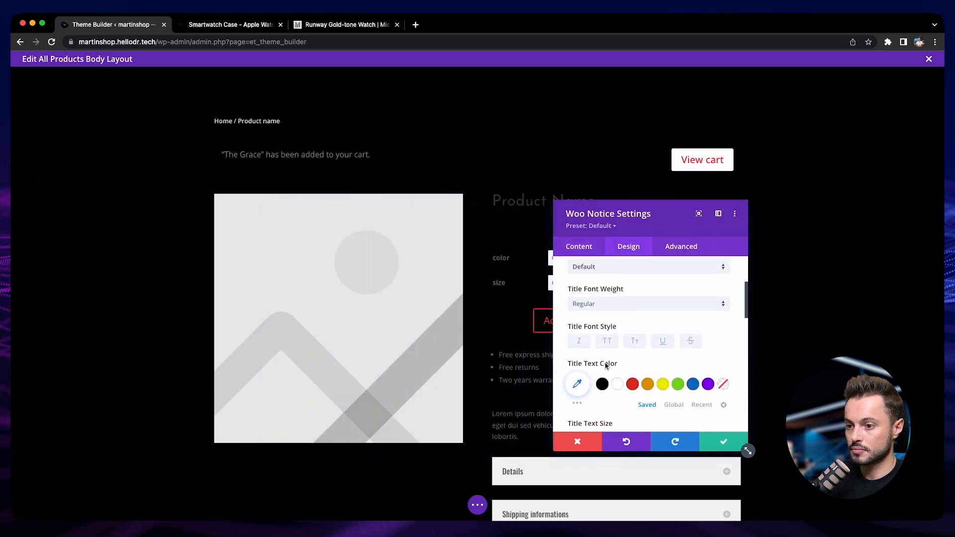
click(617, 381)
drag(670, 206, 181, 212)
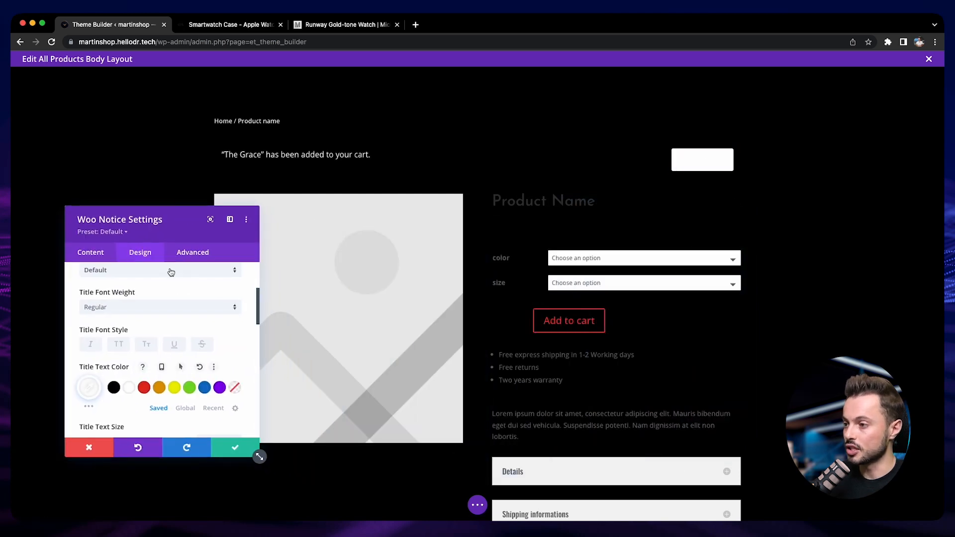
- Enable custom styles for the notice's View cart button, with a black background and a red border
scroll(170, 282, down, 6)
scroll(139, 319, down, 2)
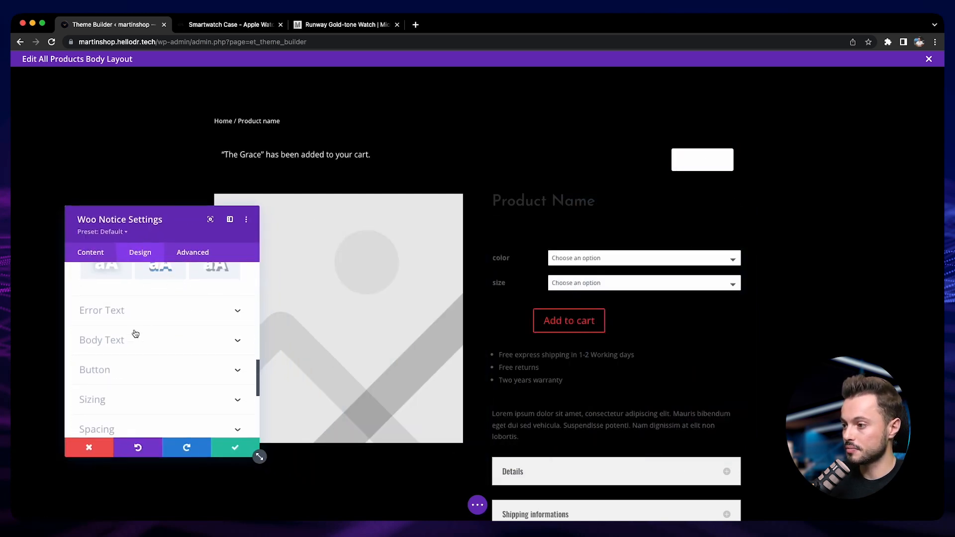
click(156, 366)
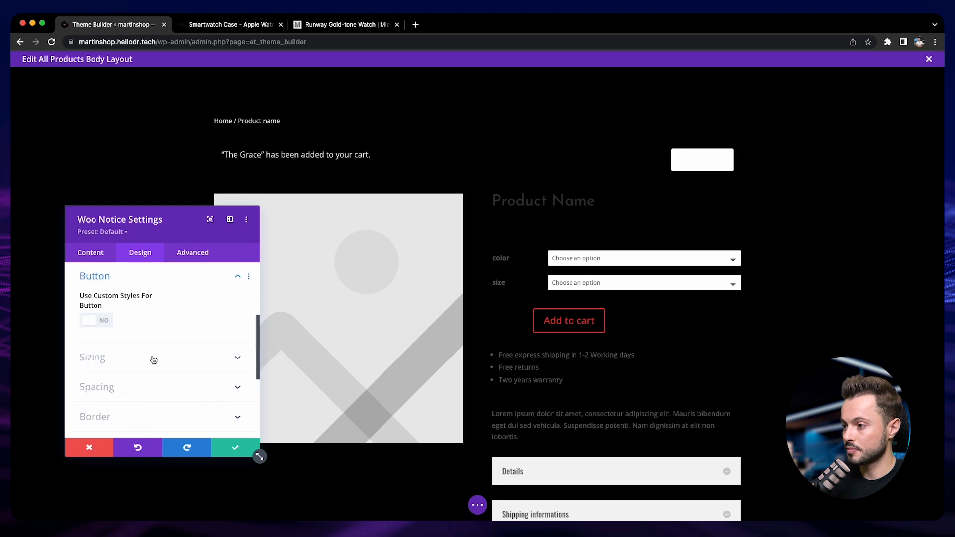
click(97, 323)
scroll(75, 324, down, 3)
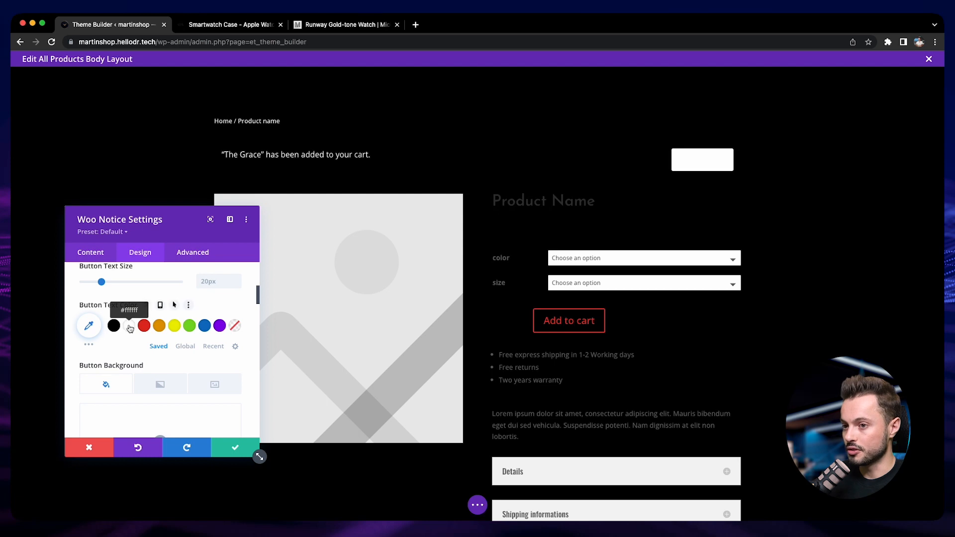
scroll(82, 363, down, 4)
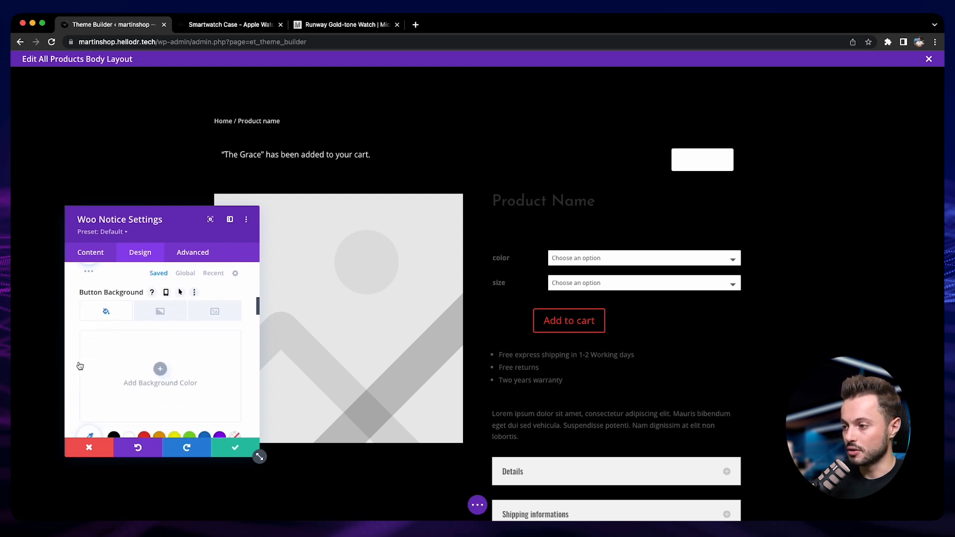
click(113, 383)
scroll(82, 394, down, 2)
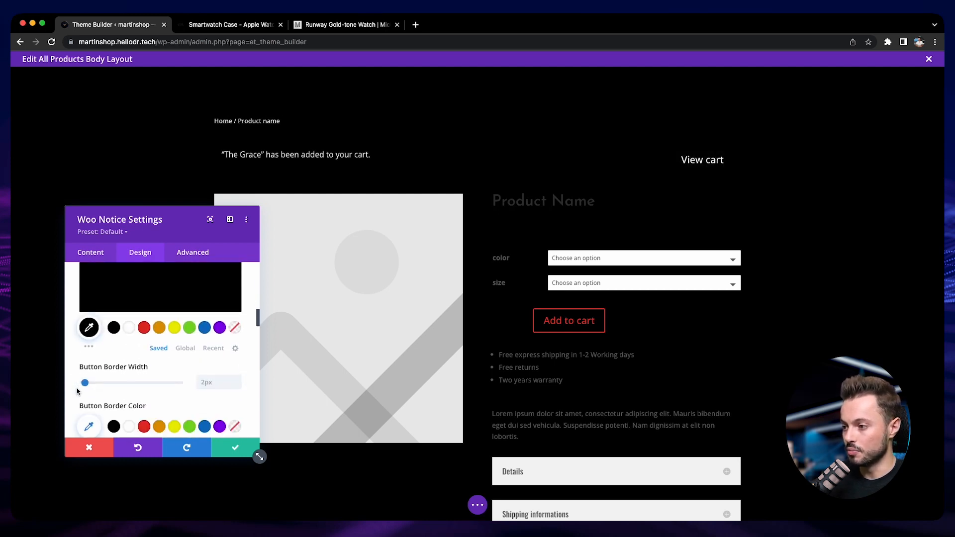
click(148, 424)
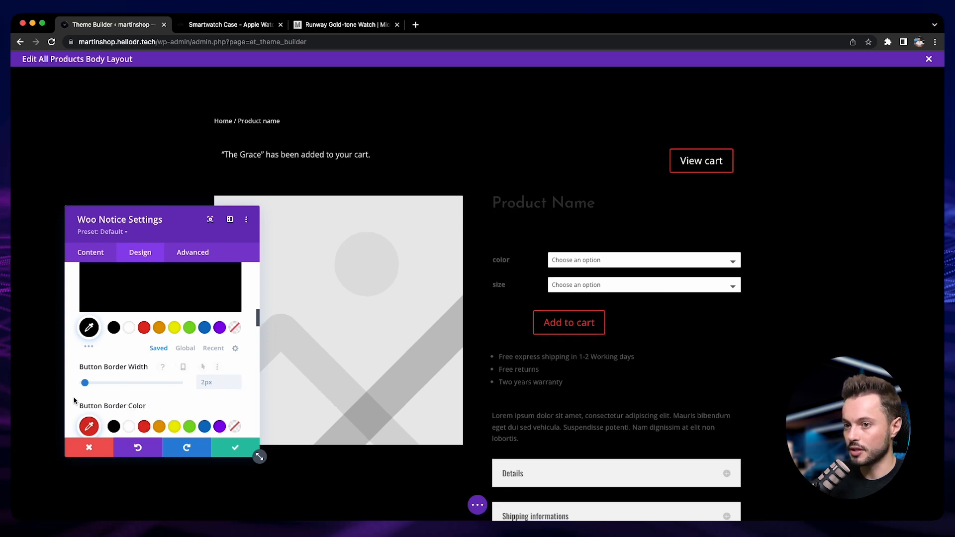
scroll(74, 400, down, 1)
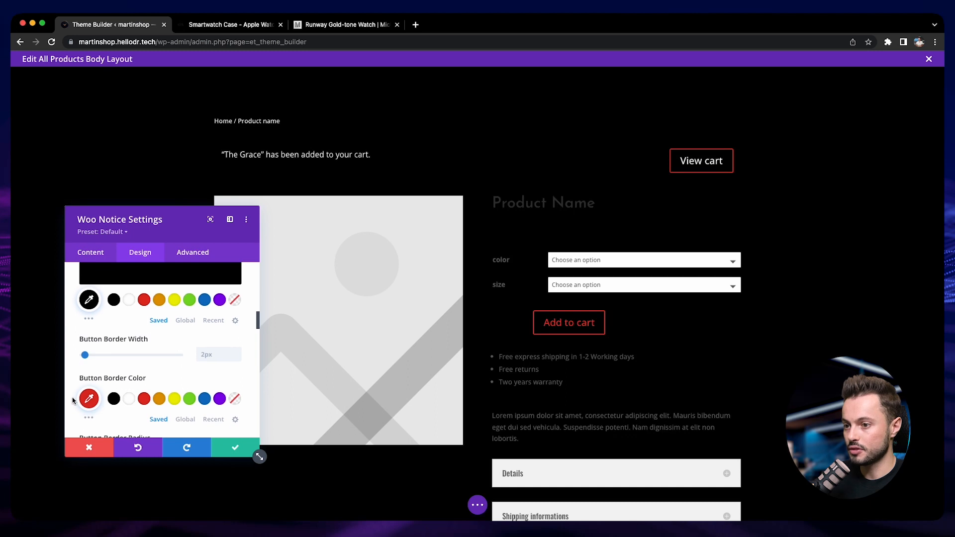
- Set the product title's text color to white and its font to Montserrat
click(532, 212)
click(140, 253)
scroll(80, 368, down, 5)
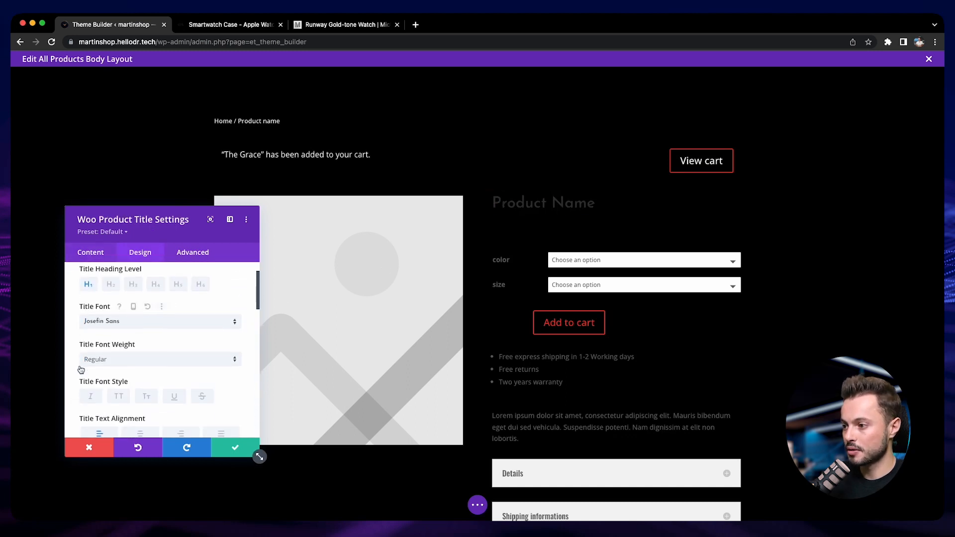
click(129, 410)
scroll(134, 366, up, 4)
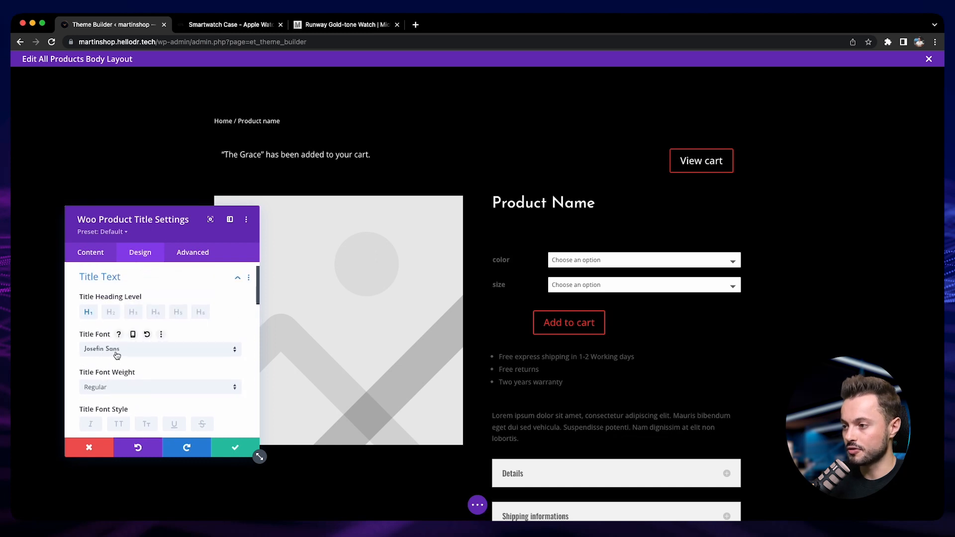
click(138, 355)
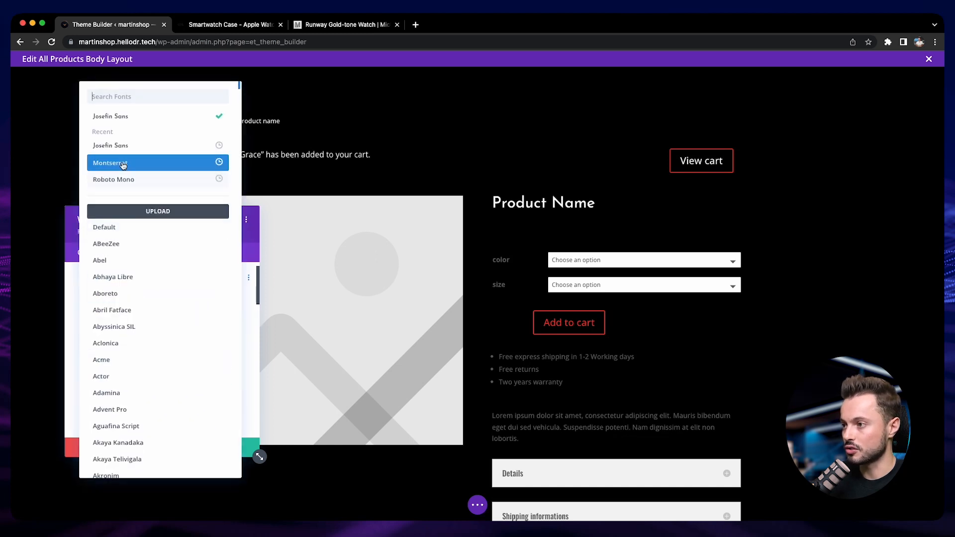
click(123, 164)
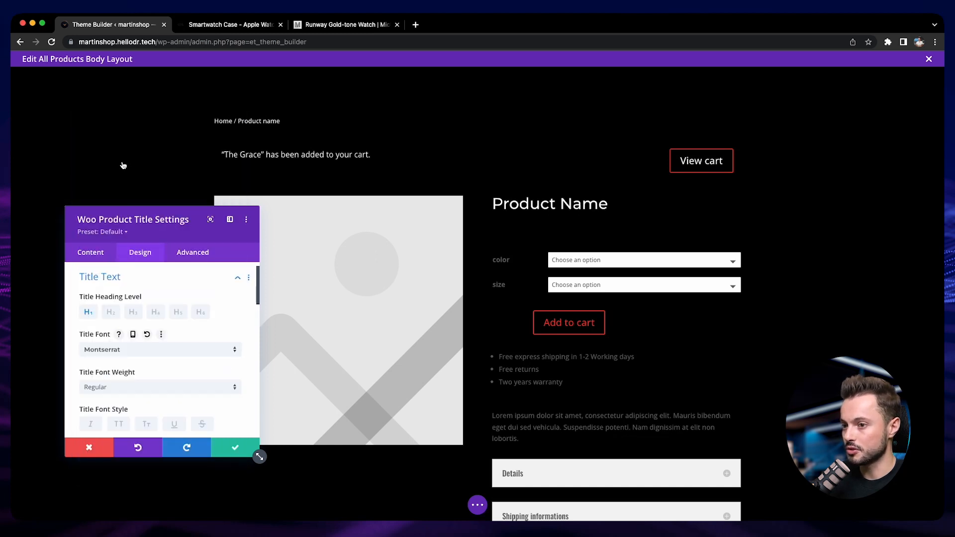
- Set the text color of the color and size field labels in the Add To Cart module to white
click(503, 263)
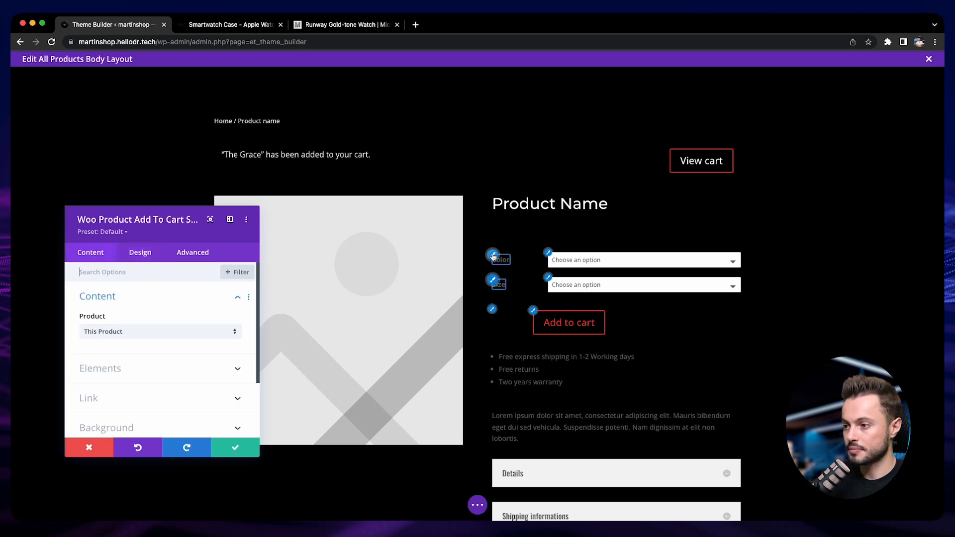
click(493, 255)
click(124, 304)
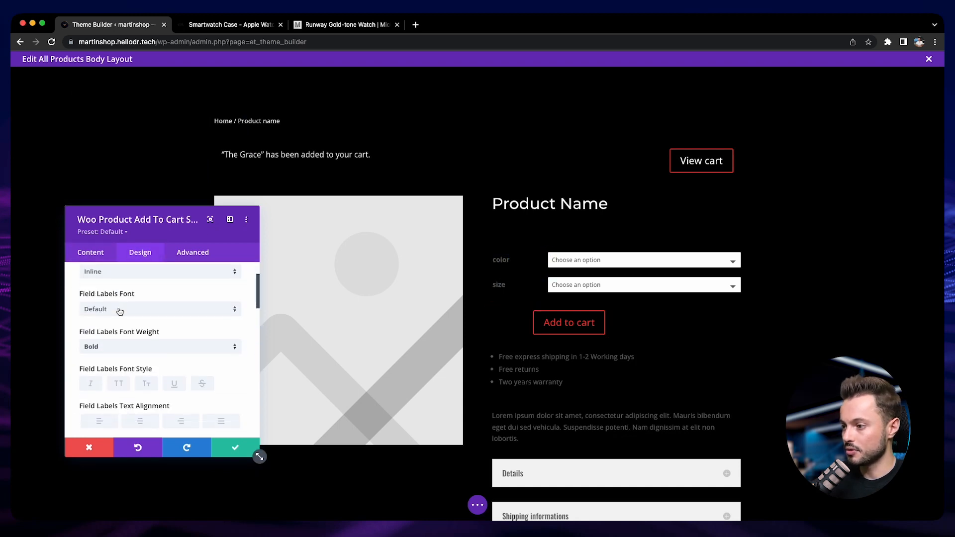
scroll(116, 330, down, 5)
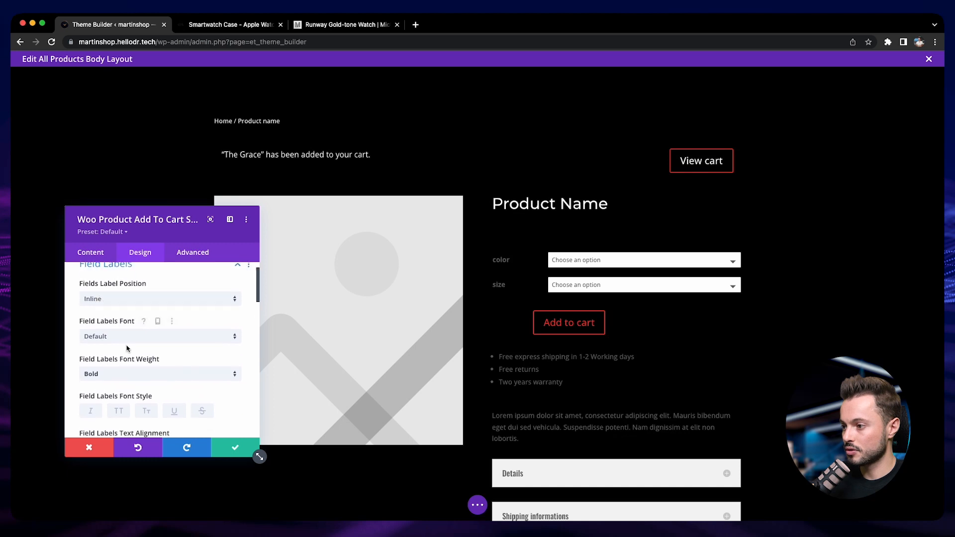
click(128, 377)
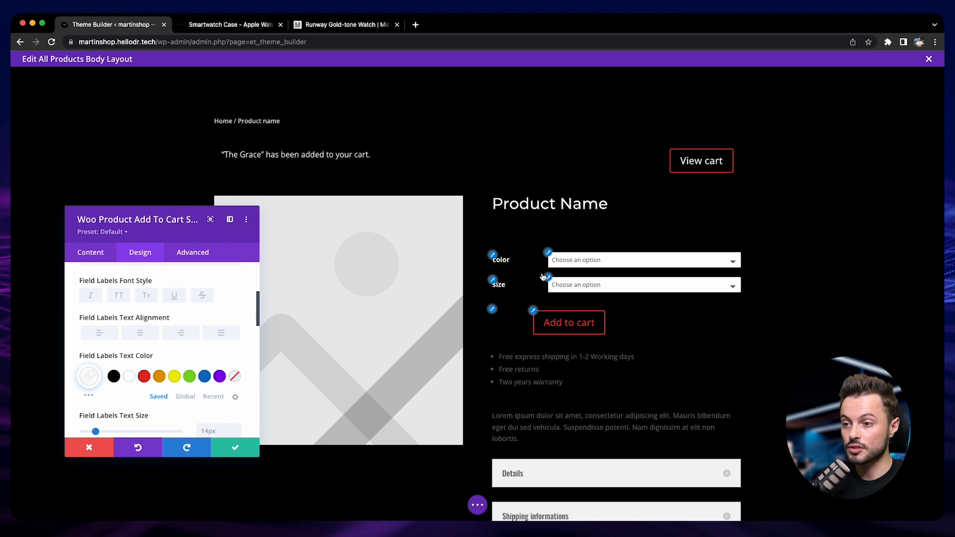
- Set the Add To Cart module's fields text color to white and its dropdown menus text color to black
scroll(219, 408, down, 1)
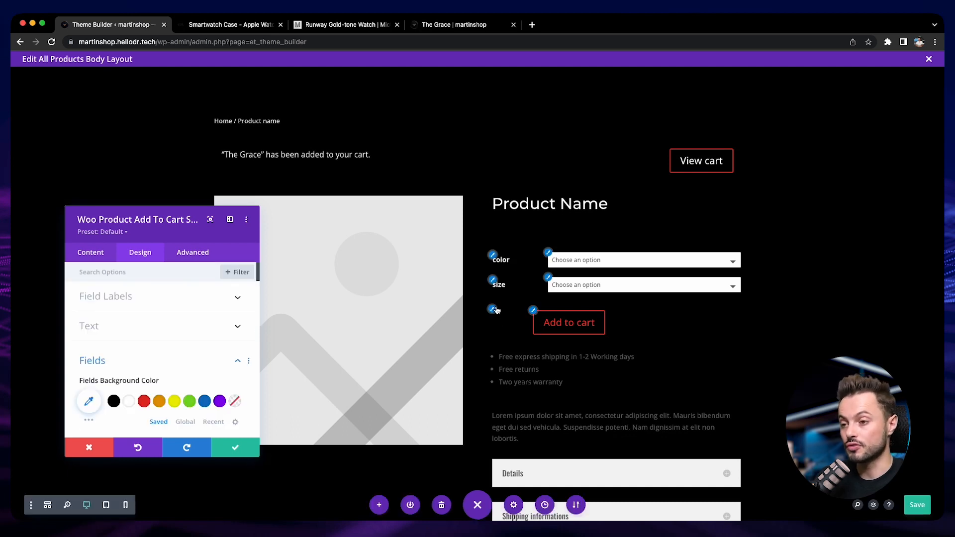
scroll(119, 381, down, 2)
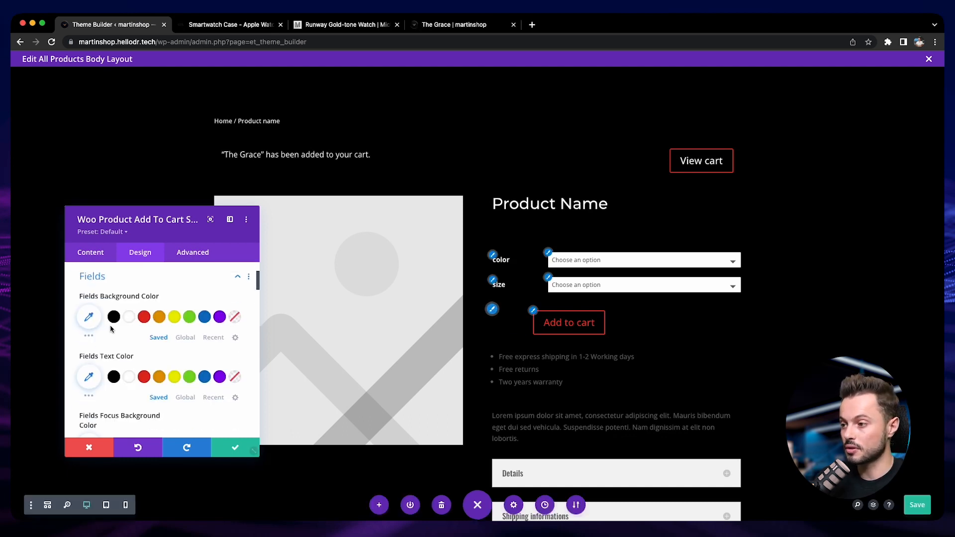
click(129, 377)
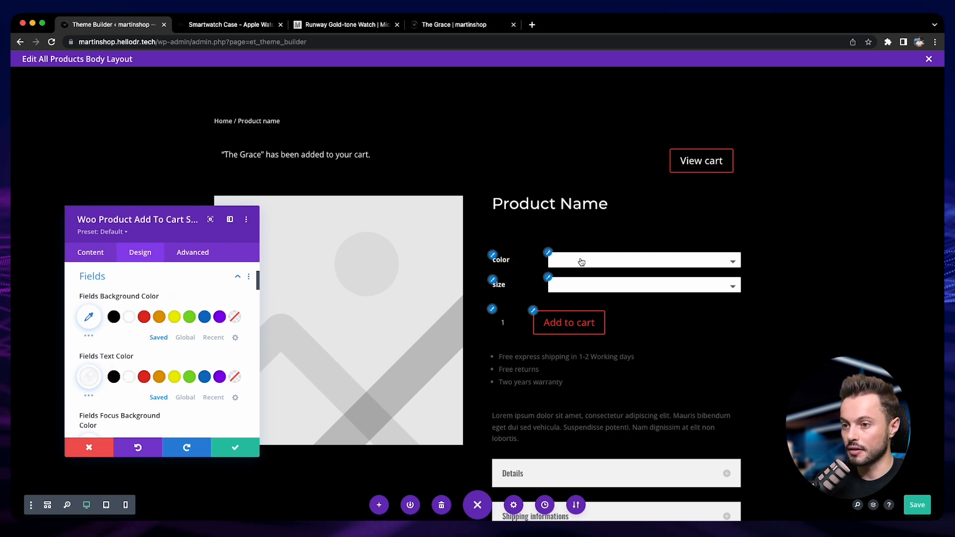
click(548, 253)
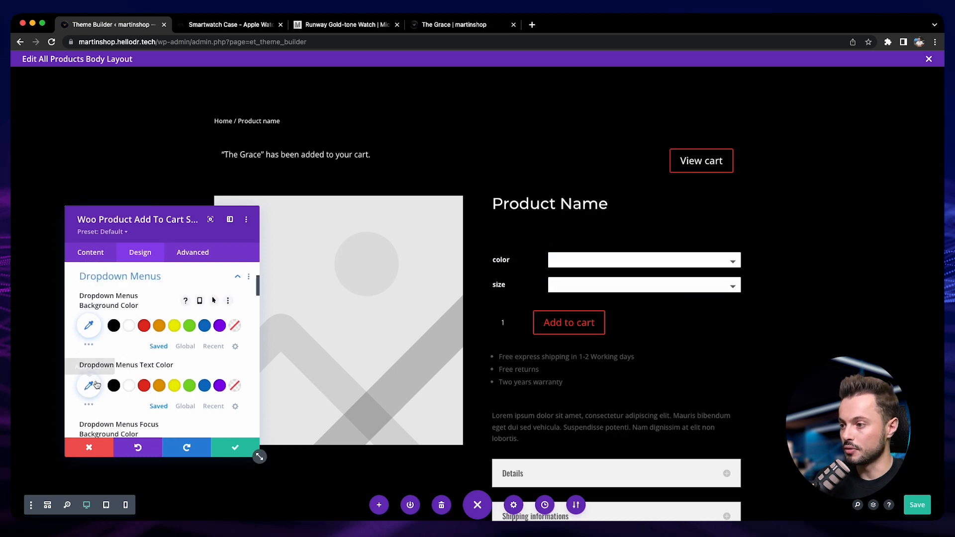
click(111, 387)
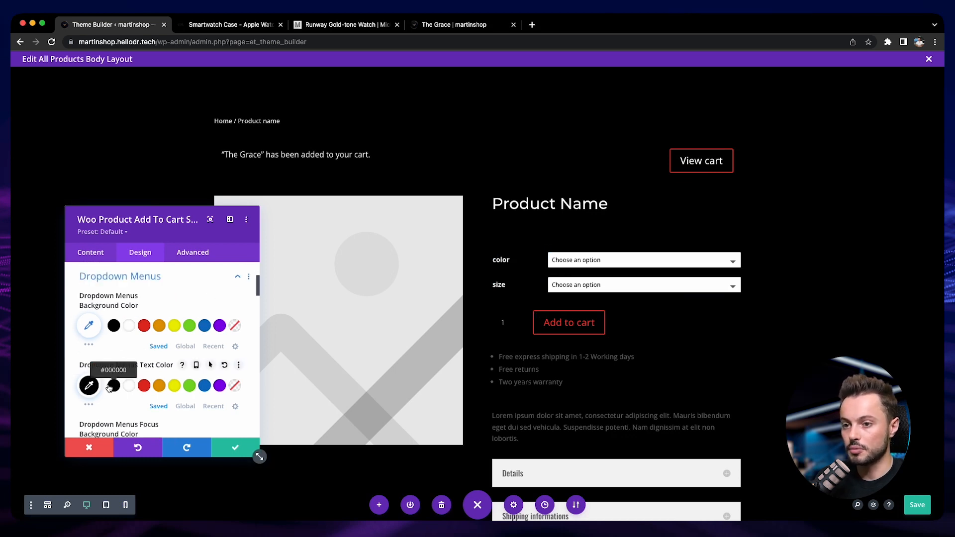
- Set the border width of the Add To Cart module's quantity field to 2px
click(491, 309)
scroll(77, 374, down, 9)
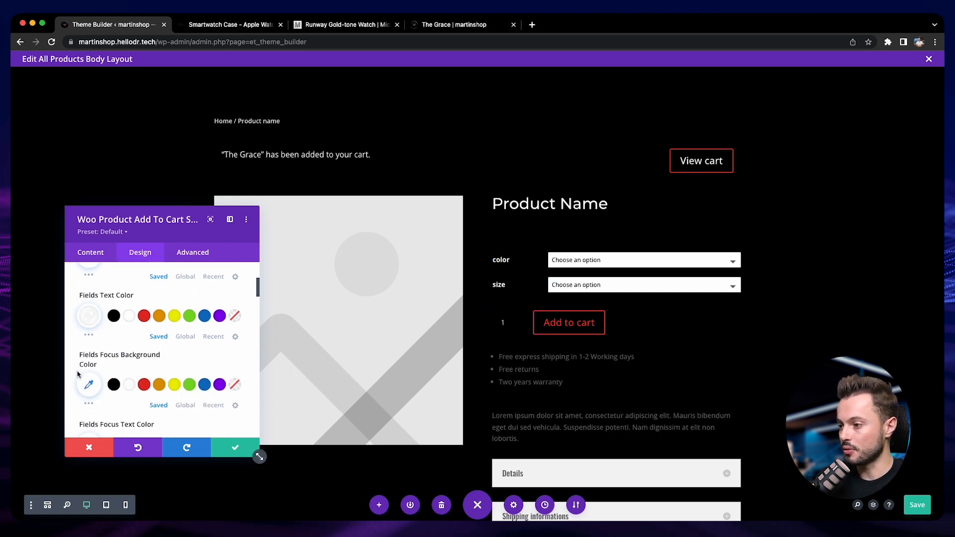
scroll(72, 374, down, 15)
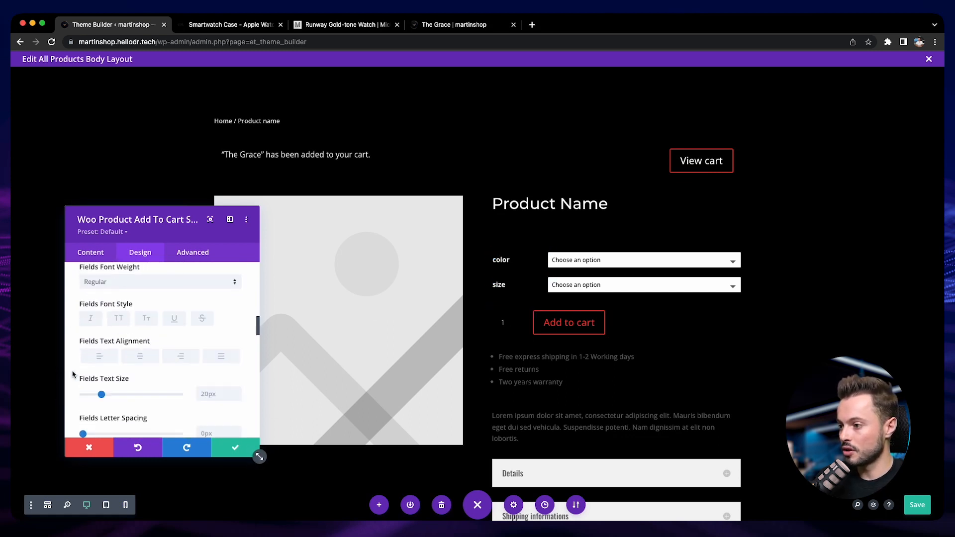
scroll(72, 374, down, 4)
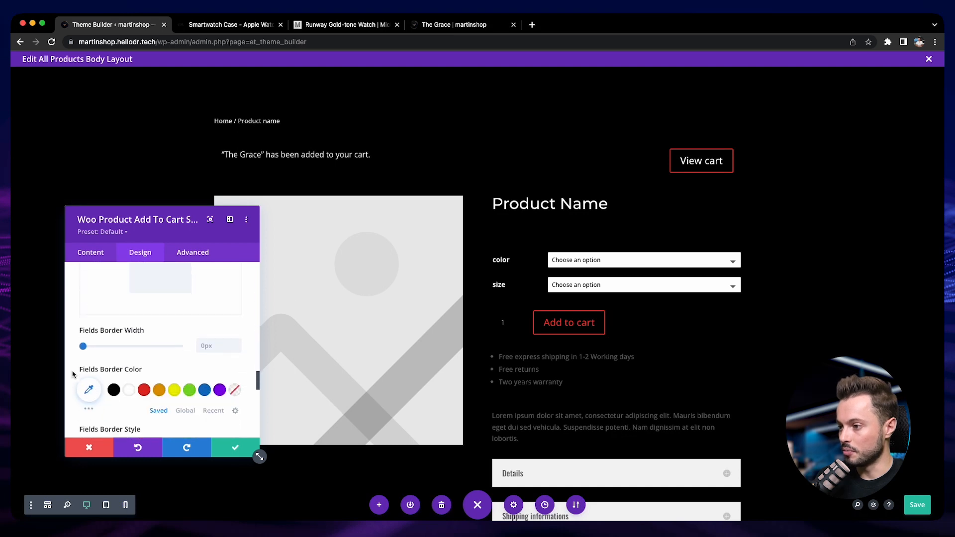
click(237, 340)
click(237, 340)
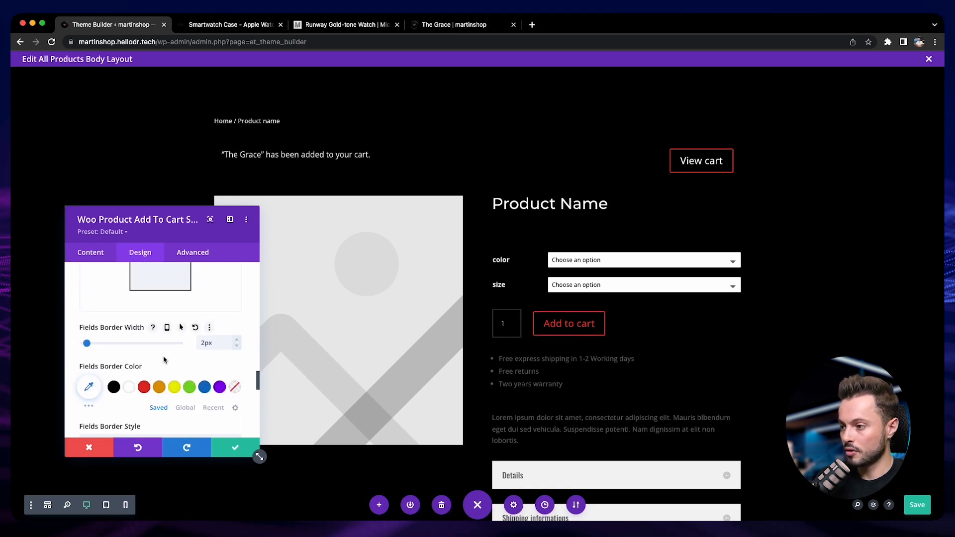
- Set the Add To Cart module's fields border color to white and border width to 1px, and save the layout
click(130, 387)
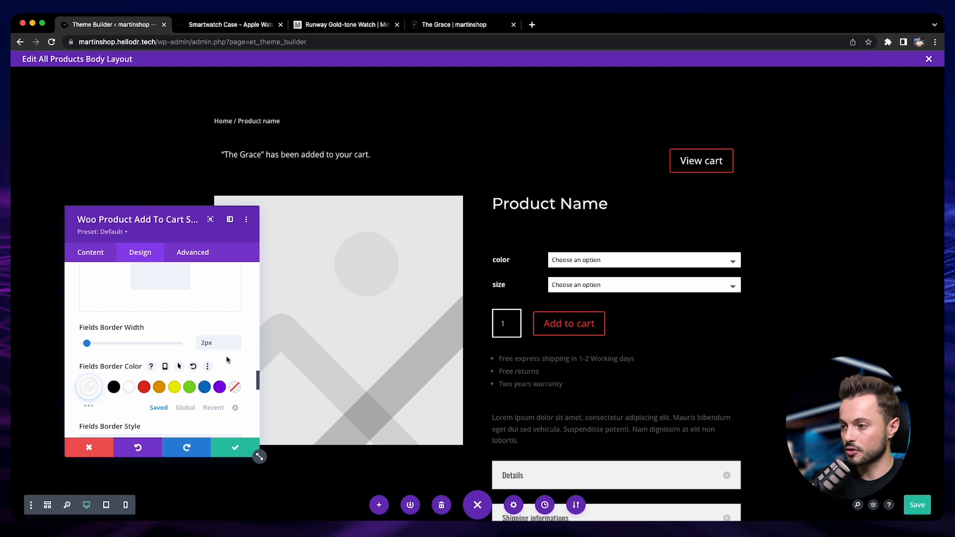
click(237, 345)
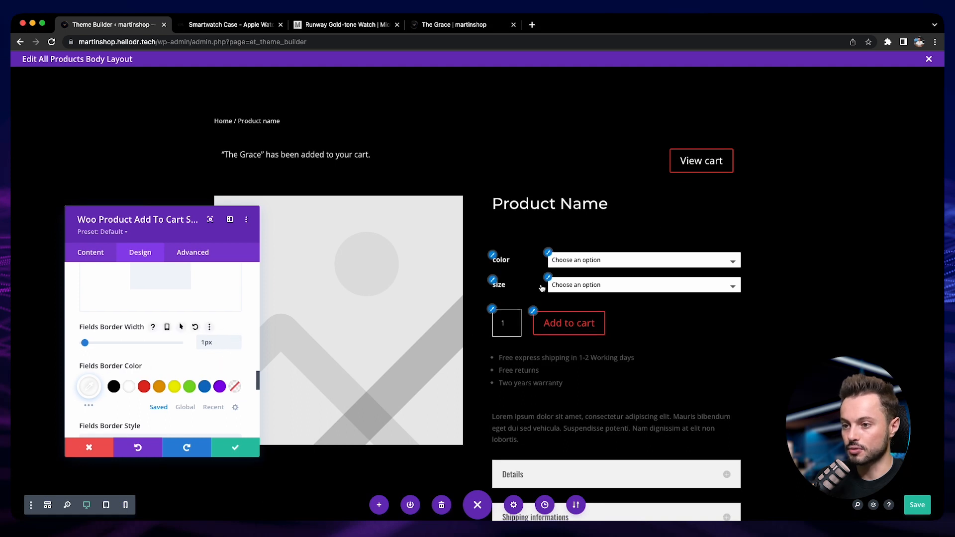
key(ctrl+s)
- Enable custom styles for the Add to cart button and set its text color to white
click(533, 311)
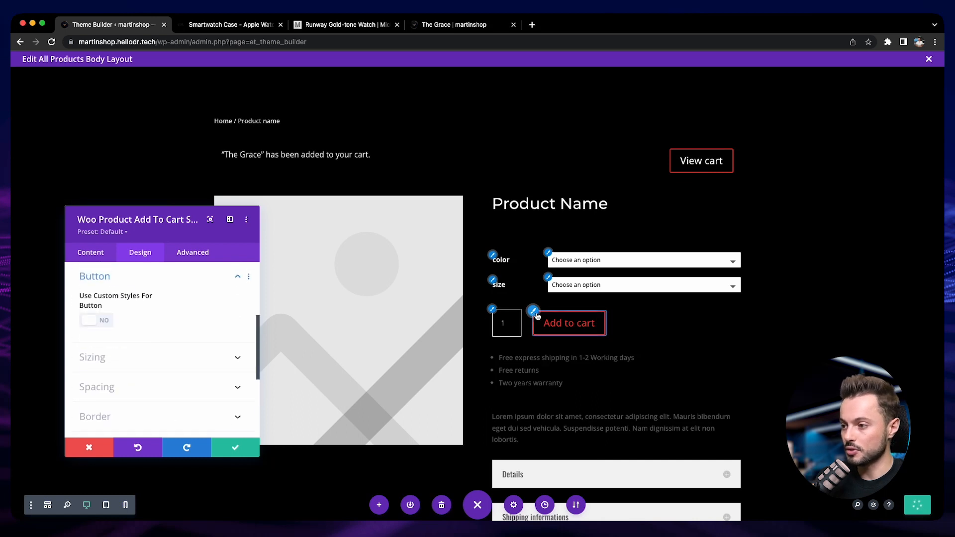
click(108, 321)
scroll(131, 322, down, 2)
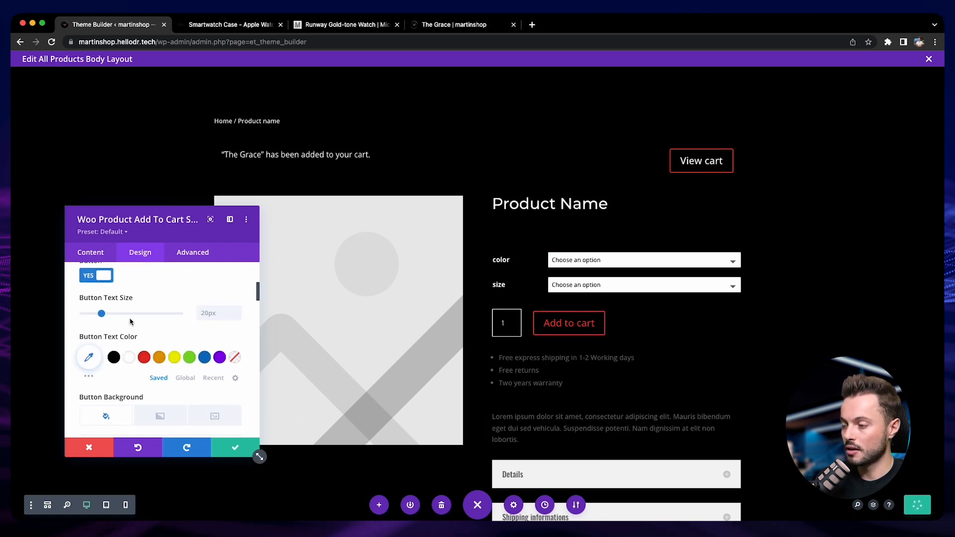
click(127, 357)
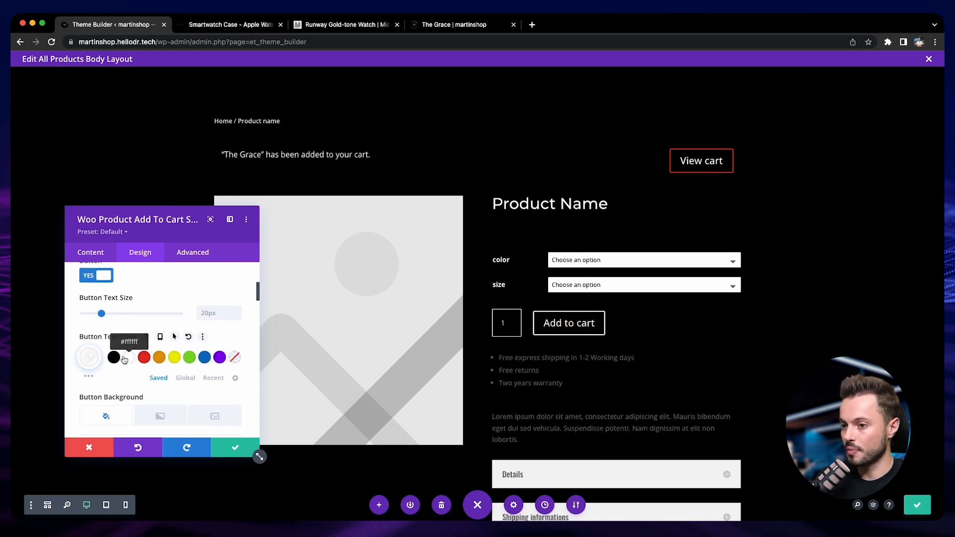
- Set the Add to cart button's border color to red and save the module's settings
scroll(126, 358, down, 4)
scroll(125, 357, down, 2)
click(143, 389)
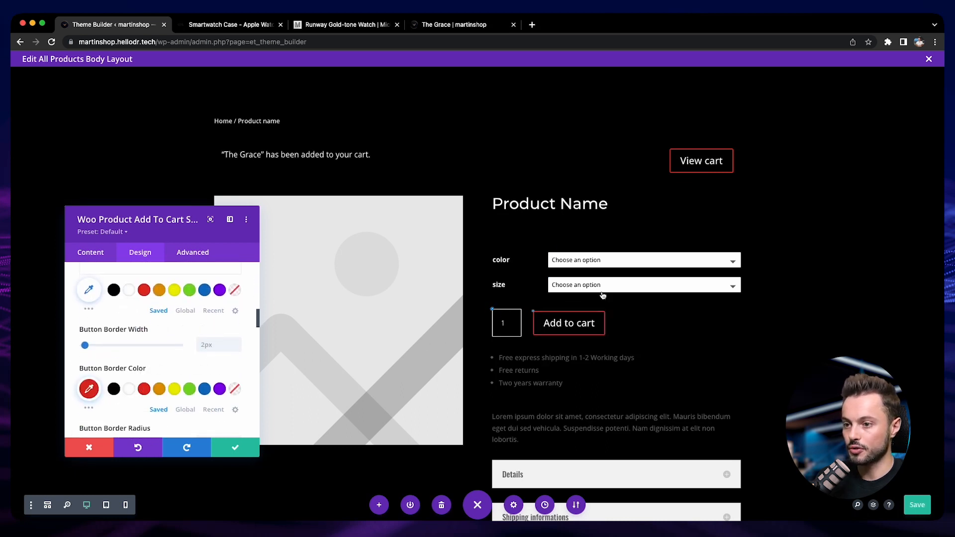
scroll(571, 388, down, 1)
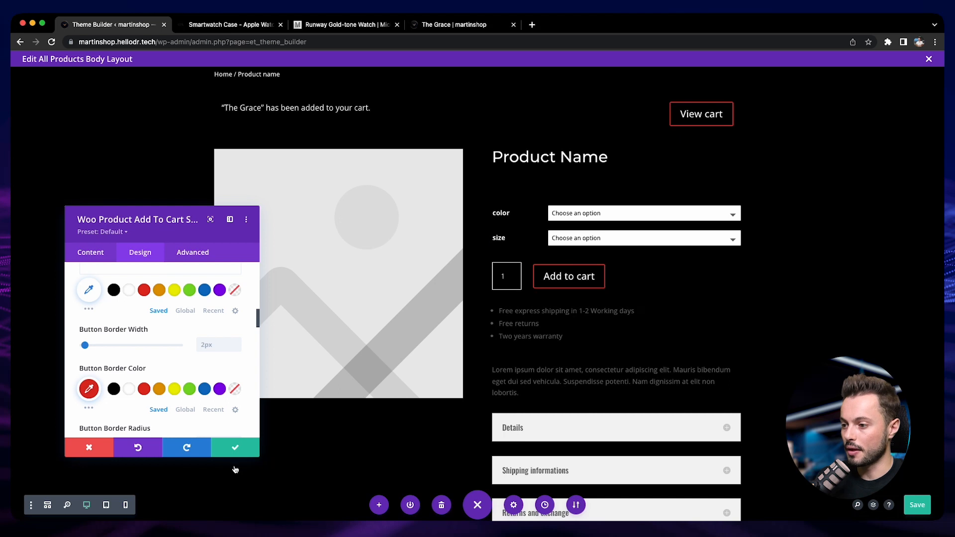
click(237, 449)
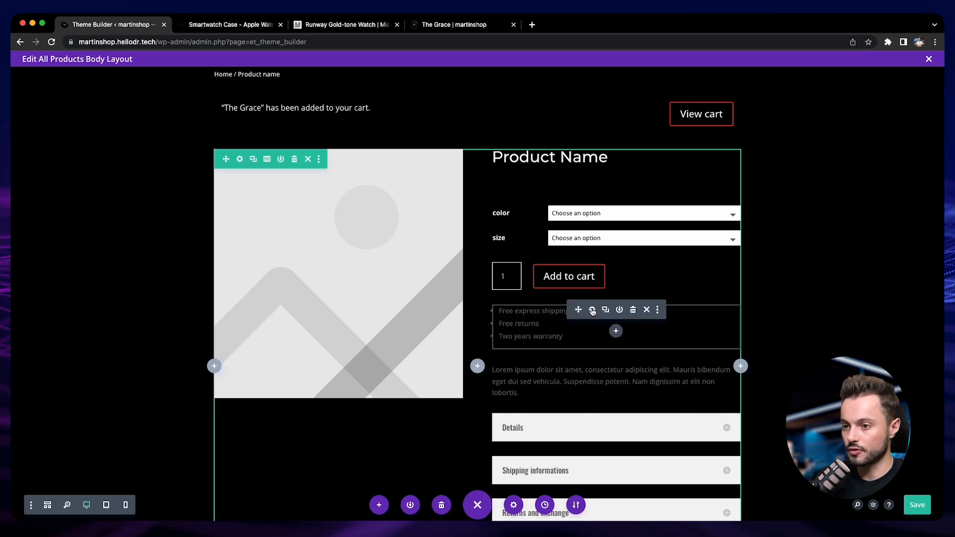
- Set the text color of the bulleted shipping, returns and warranty list to white
click(592, 310)
click(140, 252)
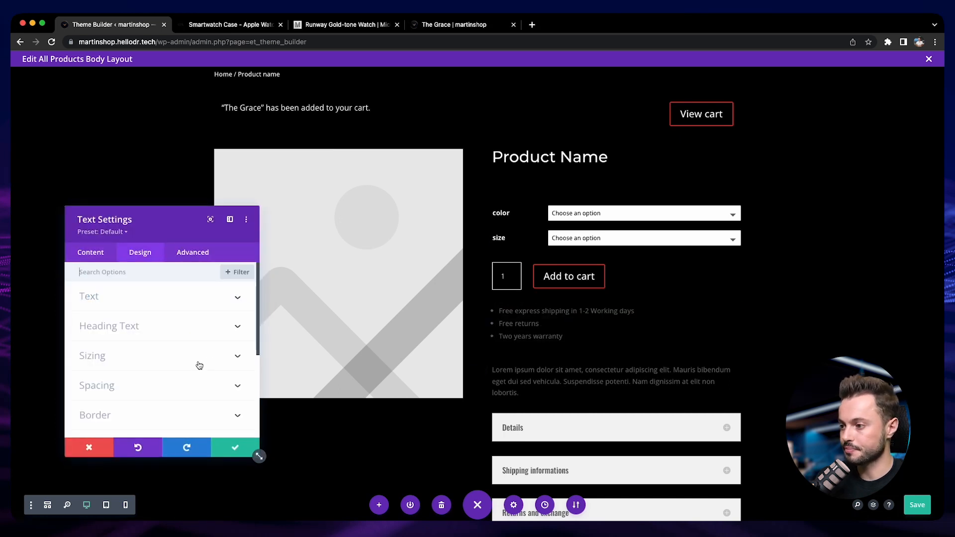
click(130, 300)
scroll(128, 329, down, 5)
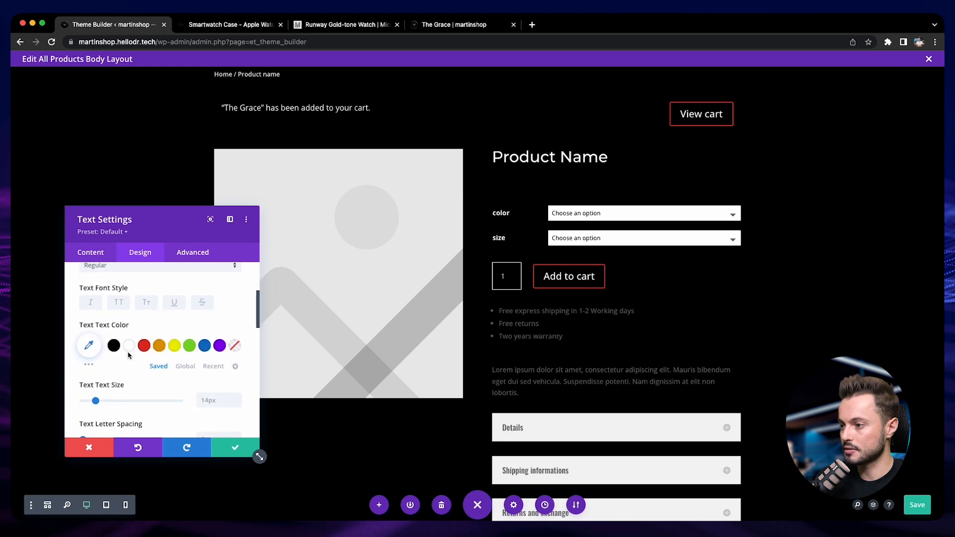
click(127, 347)
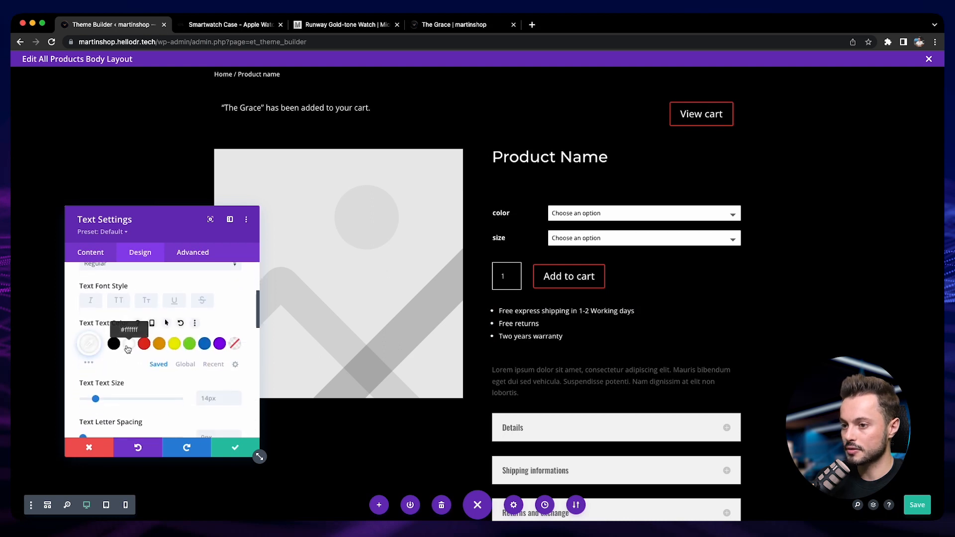
- Set the text color of the product description to white
click(549, 385)
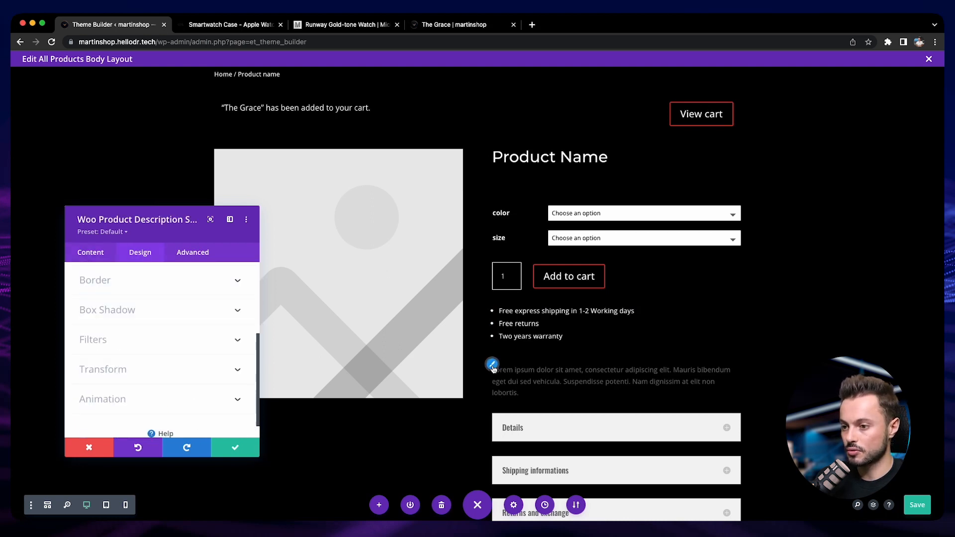
scroll(120, 365, down, 3)
click(127, 337)
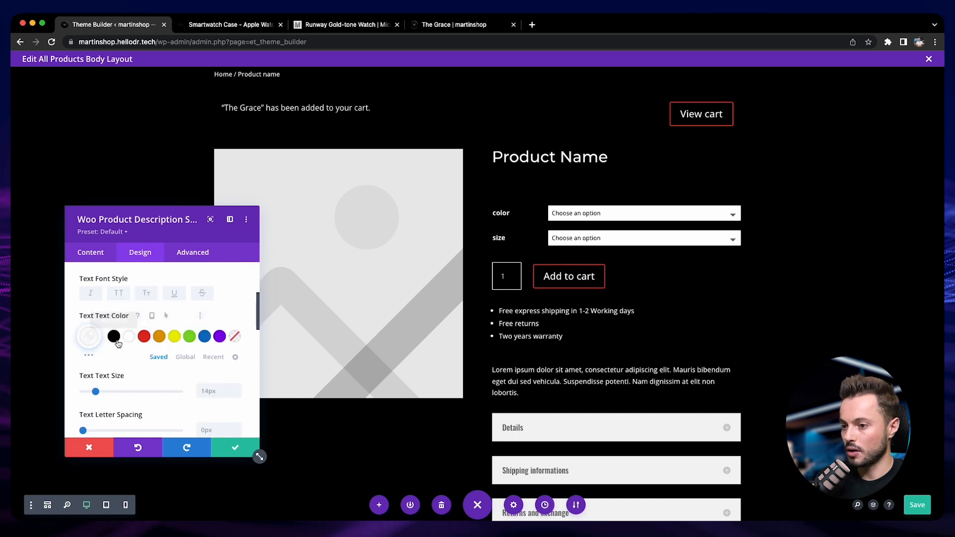
- Set the background color of the Details toggle to black
scroll(491, 356, down, 2)
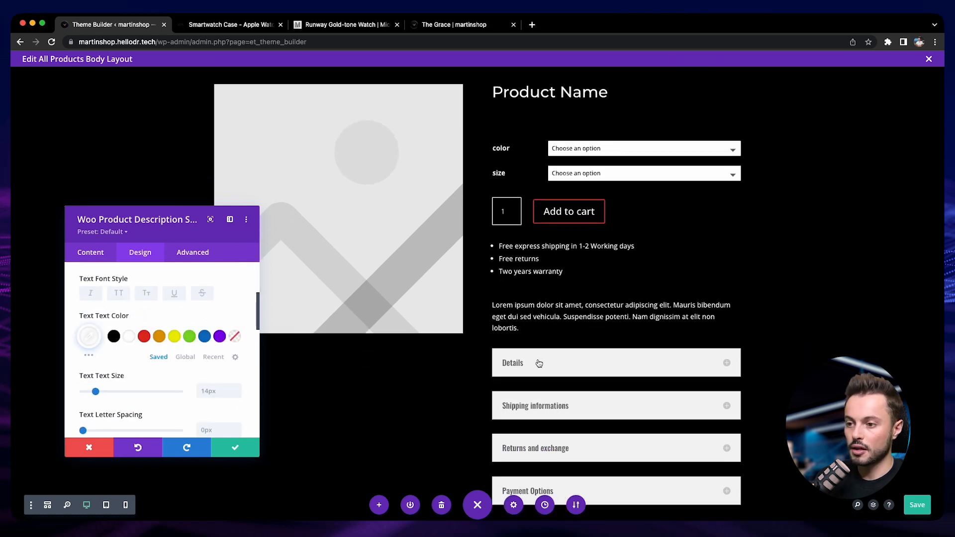
click(581, 367)
scroll(605, 380, down, 1)
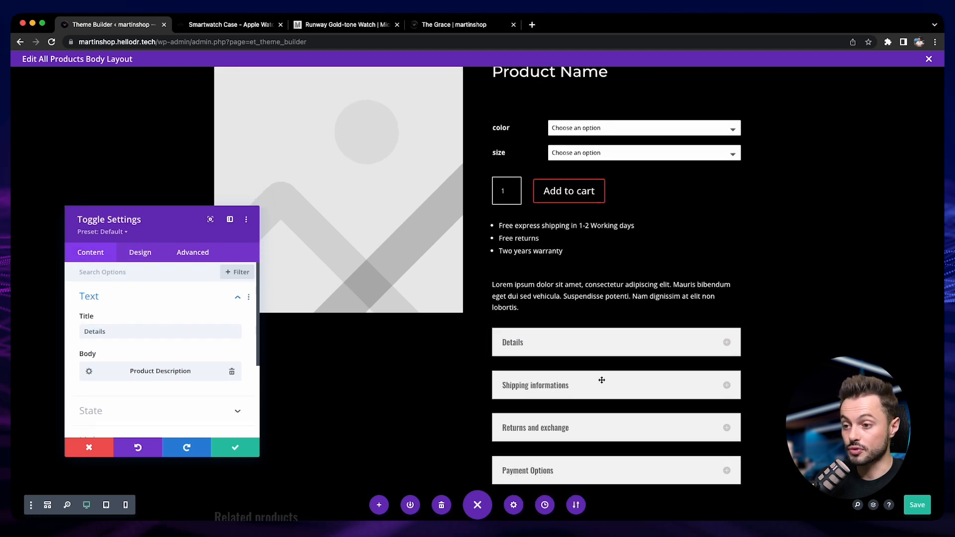
scroll(144, 368, down, 4)
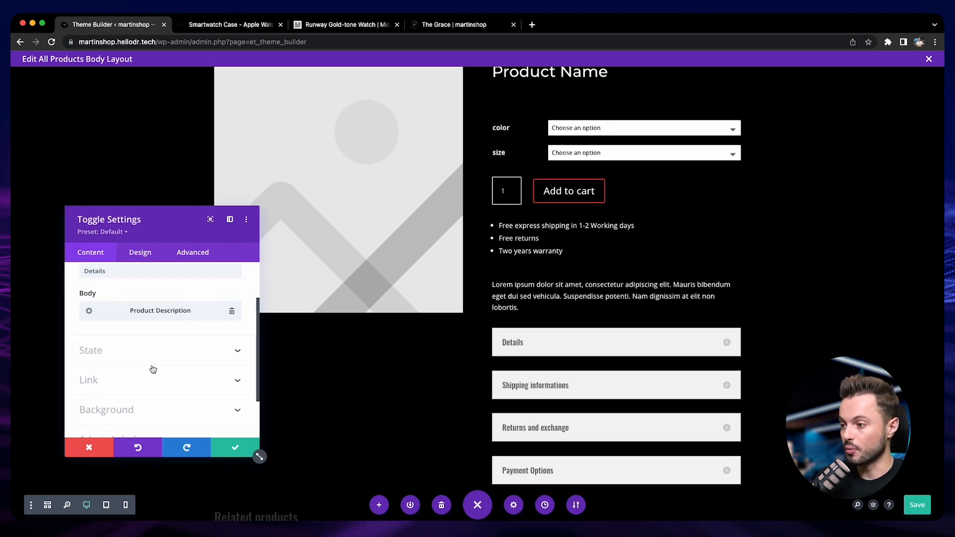
click(170, 374)
scroll(70, 364, down, 3)
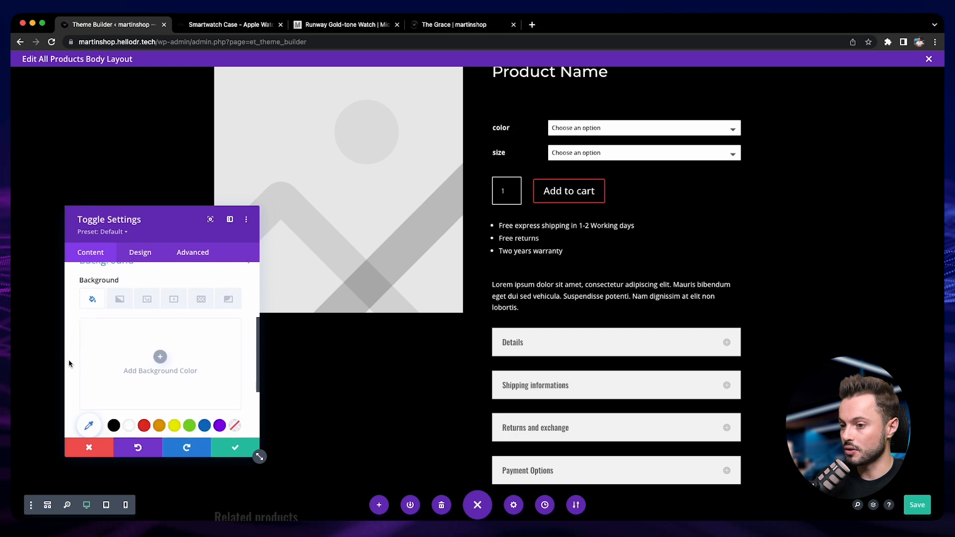
click(114, 354)
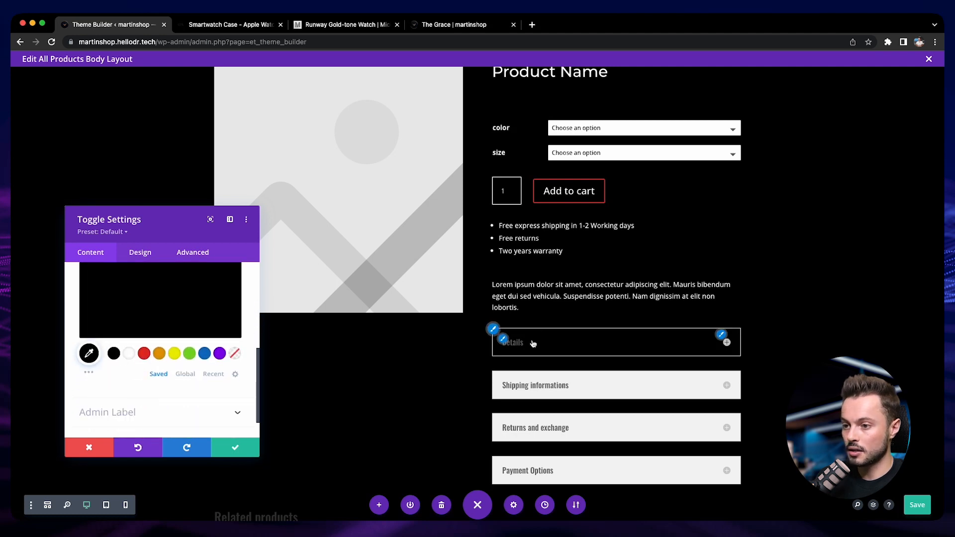
- Set the Details toggle's title text color and body text color to white
click(504, 340)
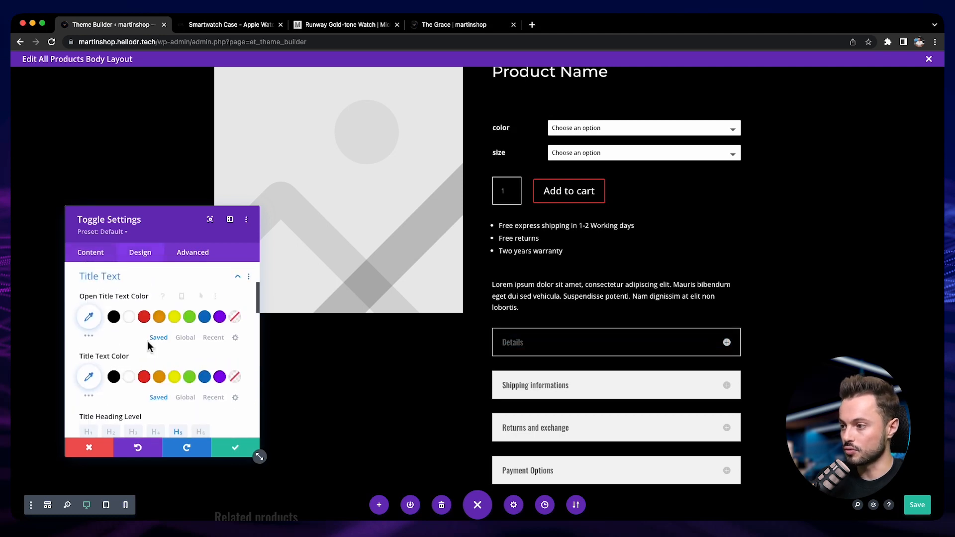
click(128, 381)
click(502, 341)
click(124, 374)
scroll(78, 358, down, 5)
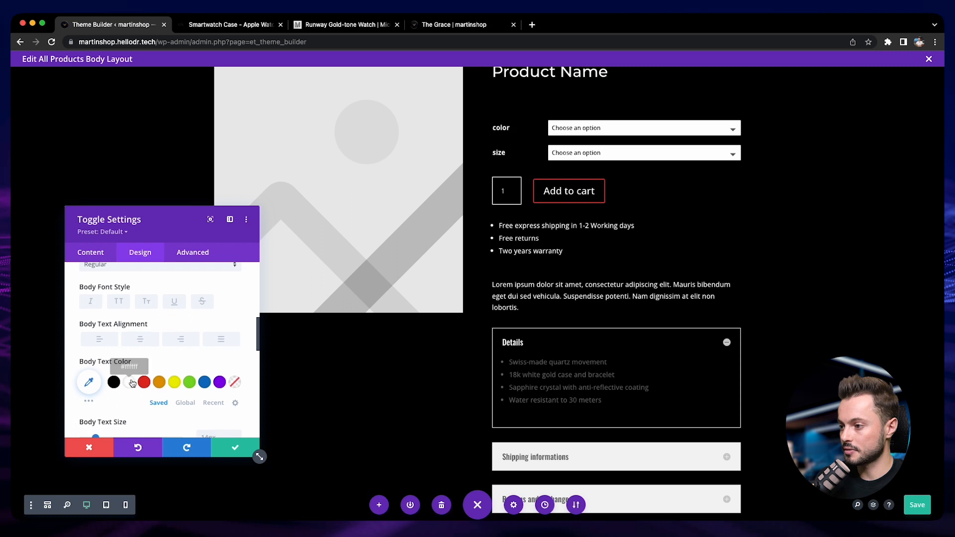
click(129, 382)
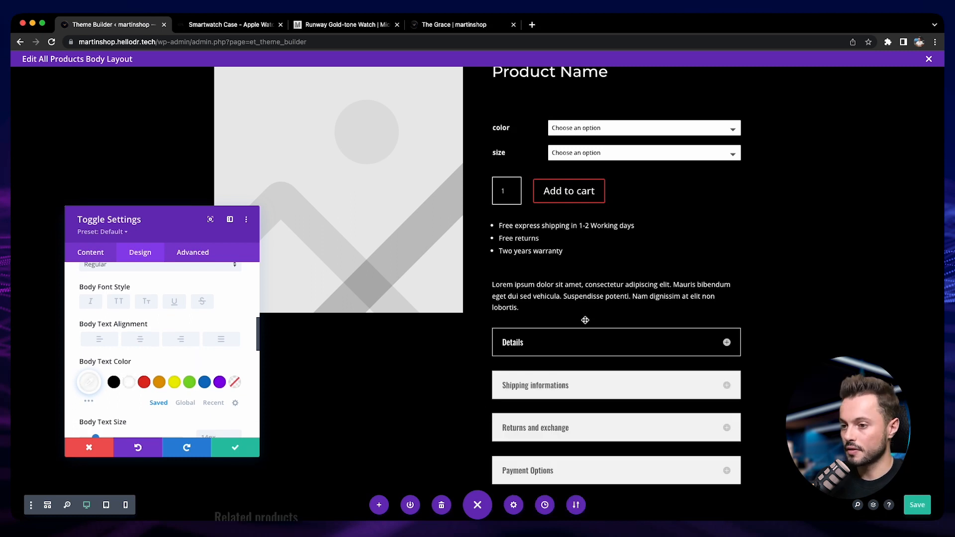
- Remove the border around all sides of the Details toggle by reducing its border width to zero
scroll(89, 371, up, 5)
click(95, 373)
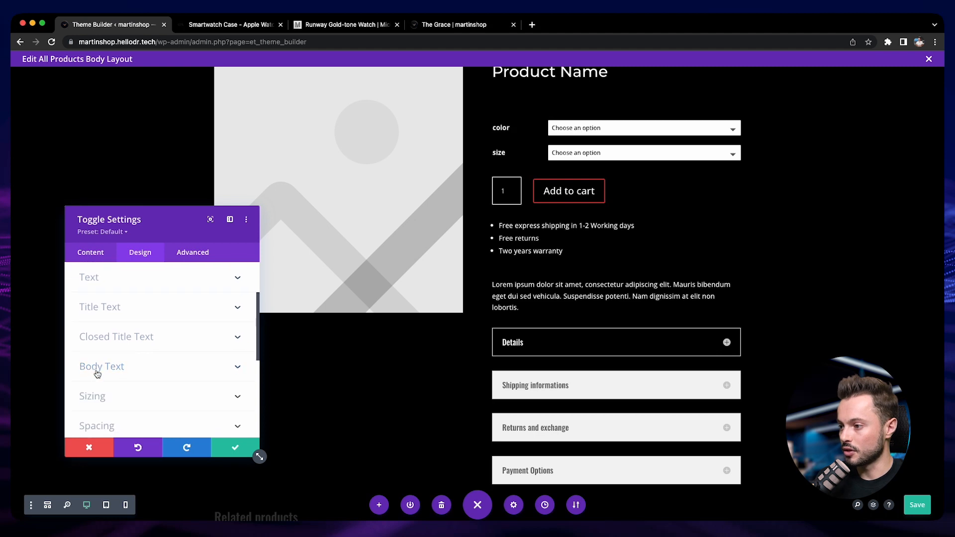
scroll(98, 374, down, 3)
click(132, 389)
scroll(81, 373, down, 5)
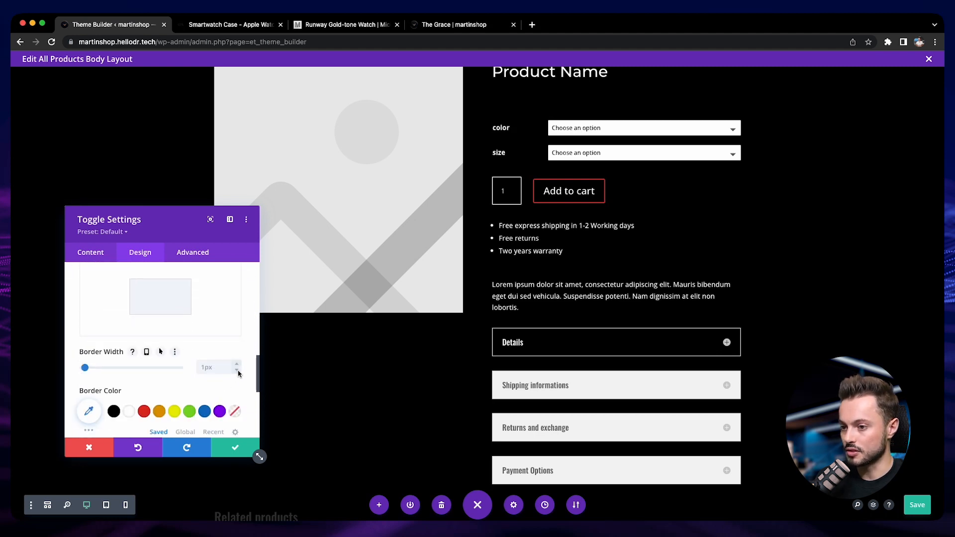
click(237, 371)
click(729, 344)
click(729, 343)
- Give the Details toggle a 1px bottom border, preview it expanded and collapsed, and save its settings
scroll(239, 428, up, 4)
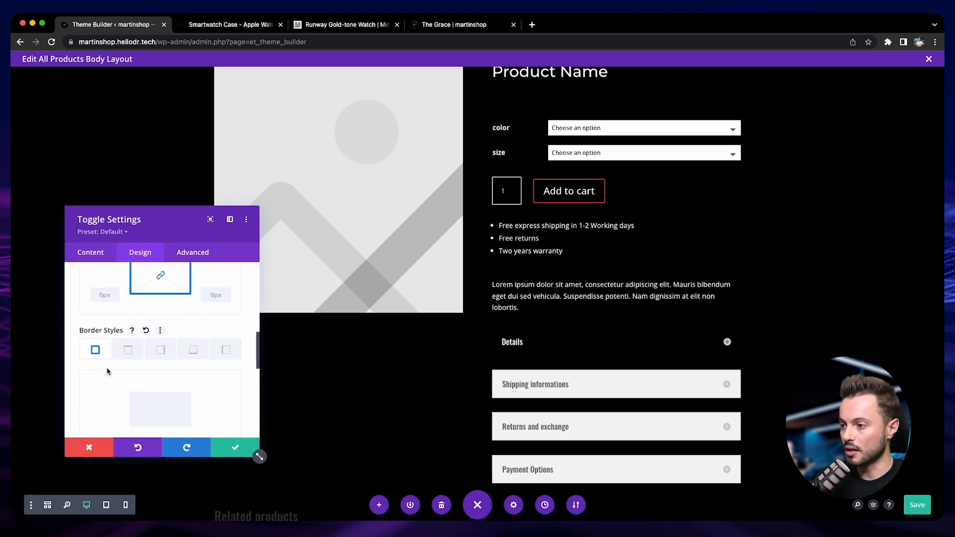
scroll(209, 363, down, 3)
click(237, 363)
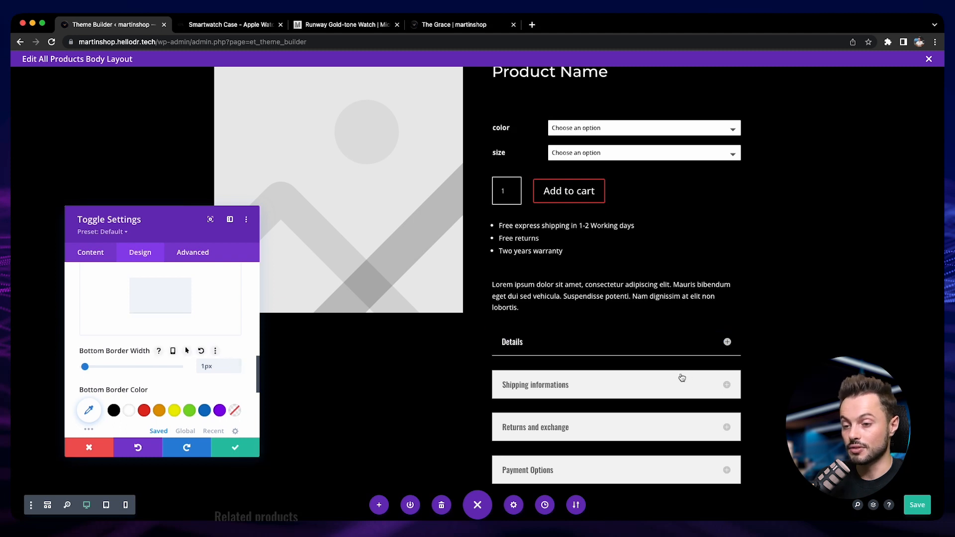
click(727, 343)
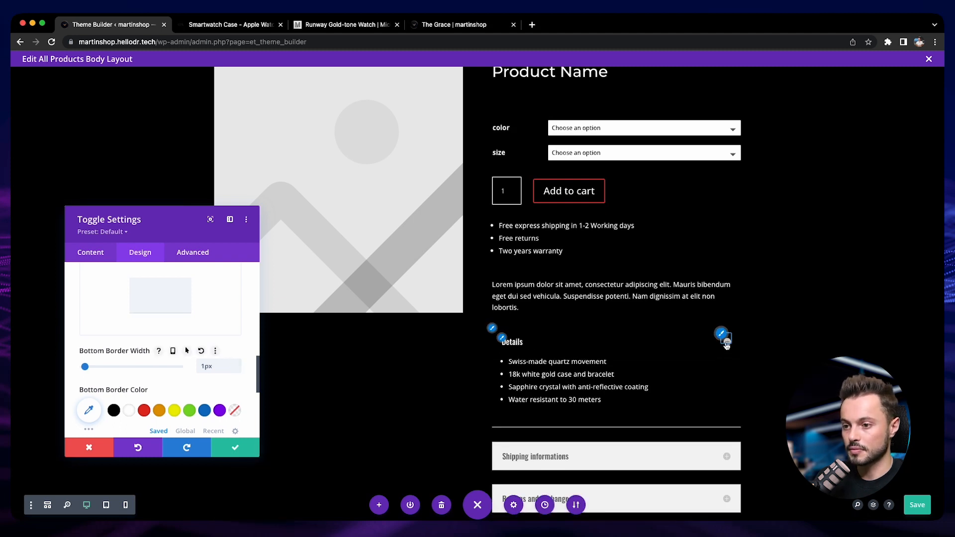
click(726, 343)
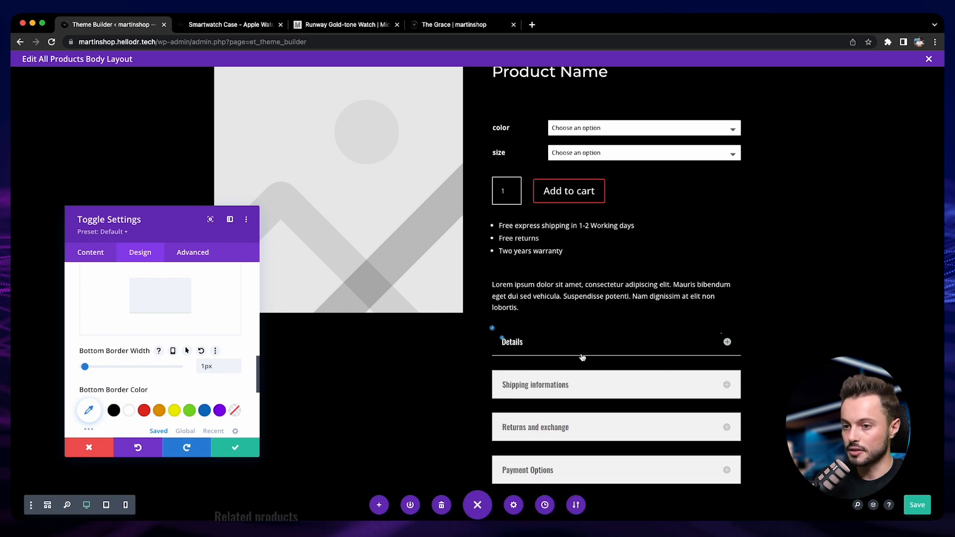
click(221, 447)
- Copy the Details toggle's module styles and paste them onto the Shipping informations toggle
right_click(540, 409)
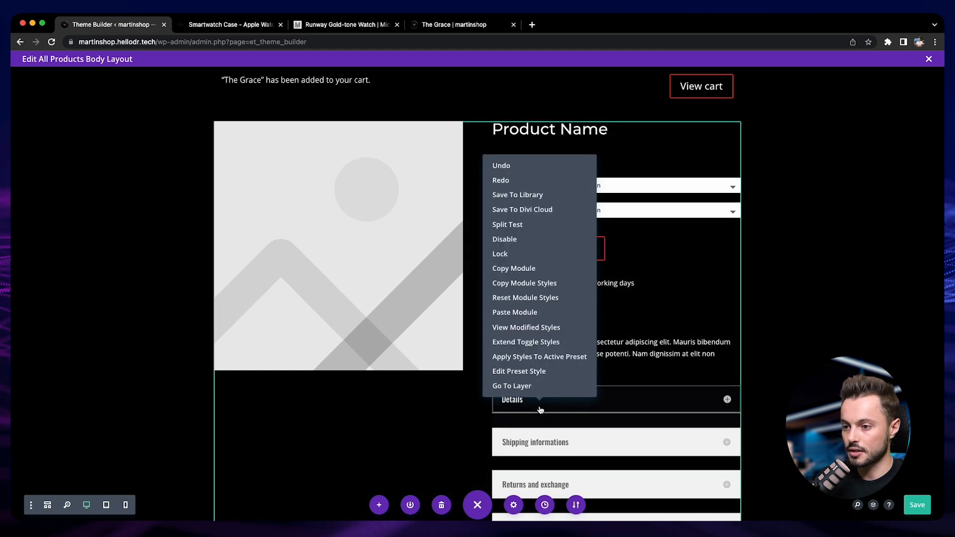
click(511, 283)
scroll(508, 315, down, 5)
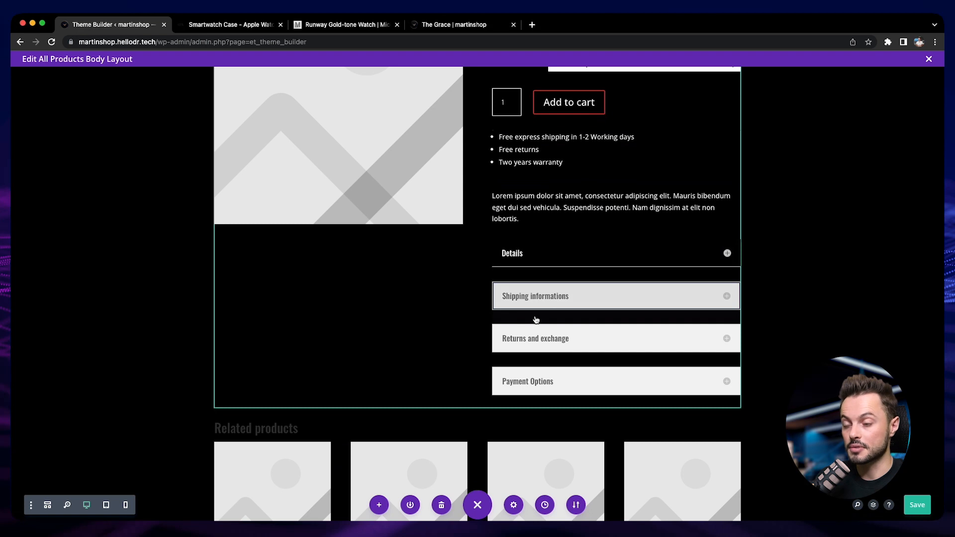
right_click(544, 305)
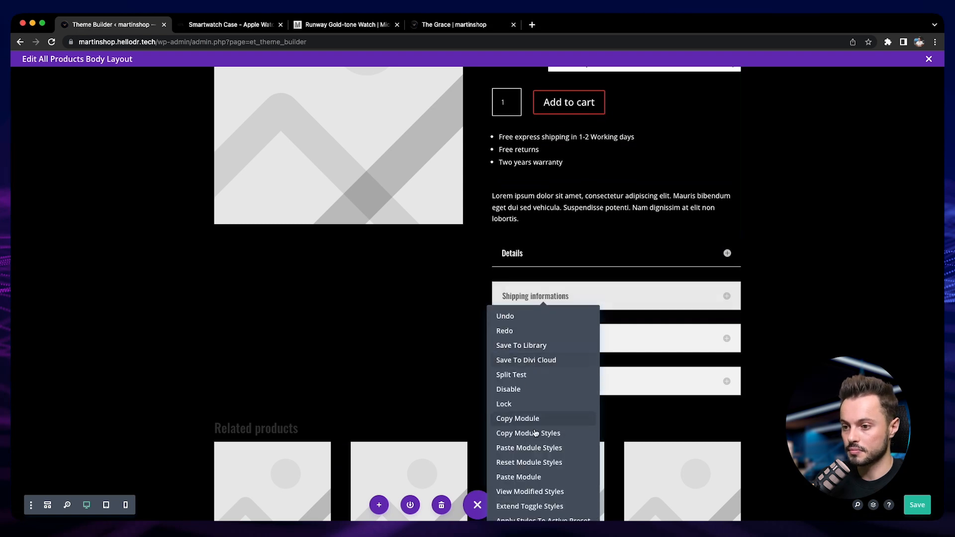
click(537, 449)
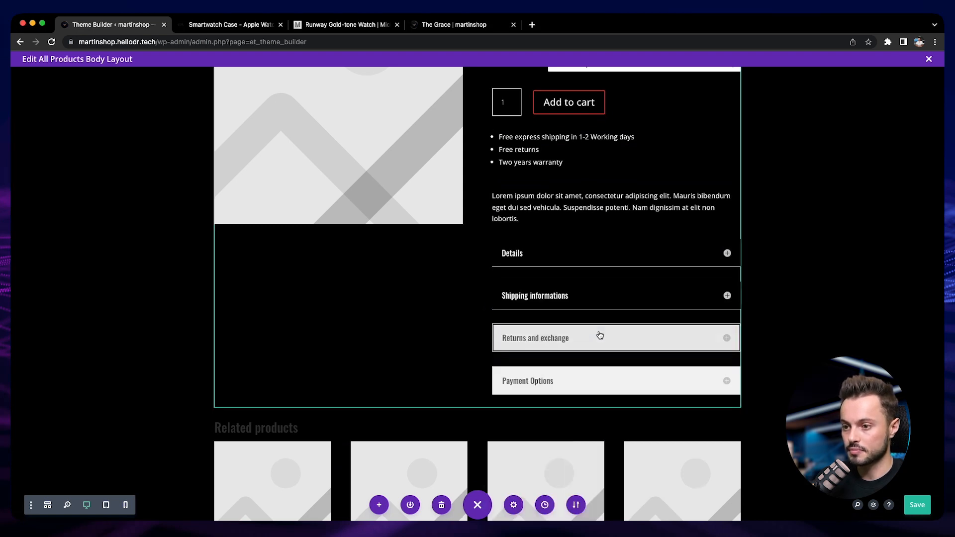
- Paste the copied toggle styles onto the Returns and exchange and Payment Options toggles
right_click(600, 334)
click(606, 480)
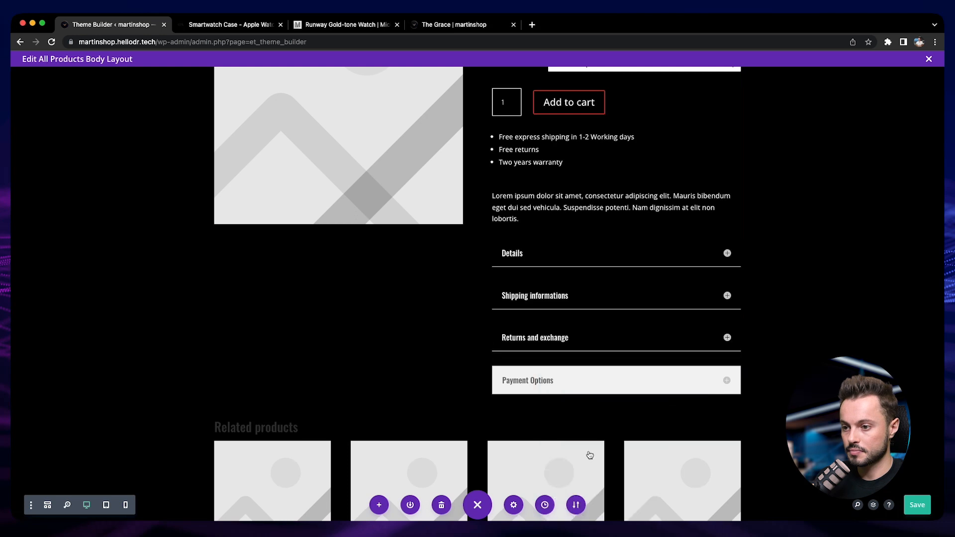
right_click(568, 387)
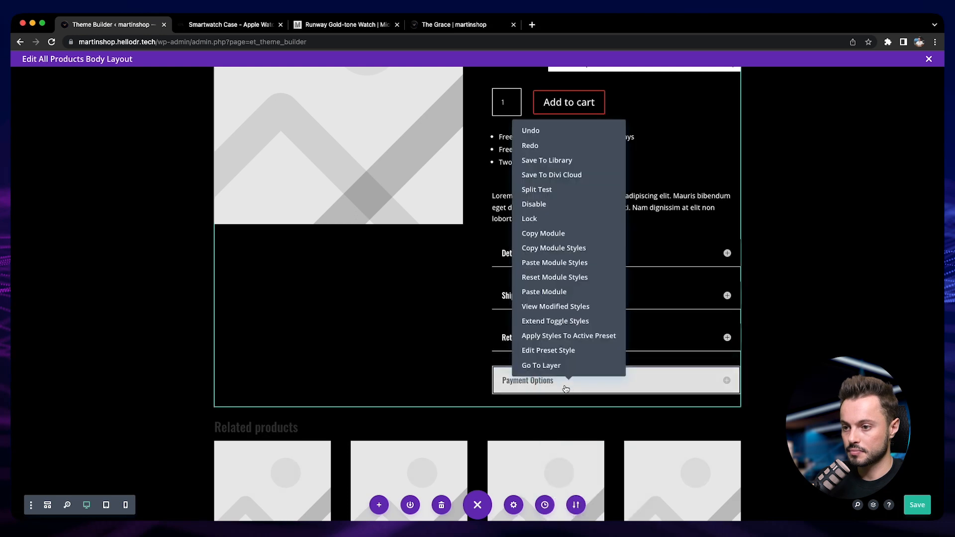
click(550, 263)
scroll(557, 359, up, 3)
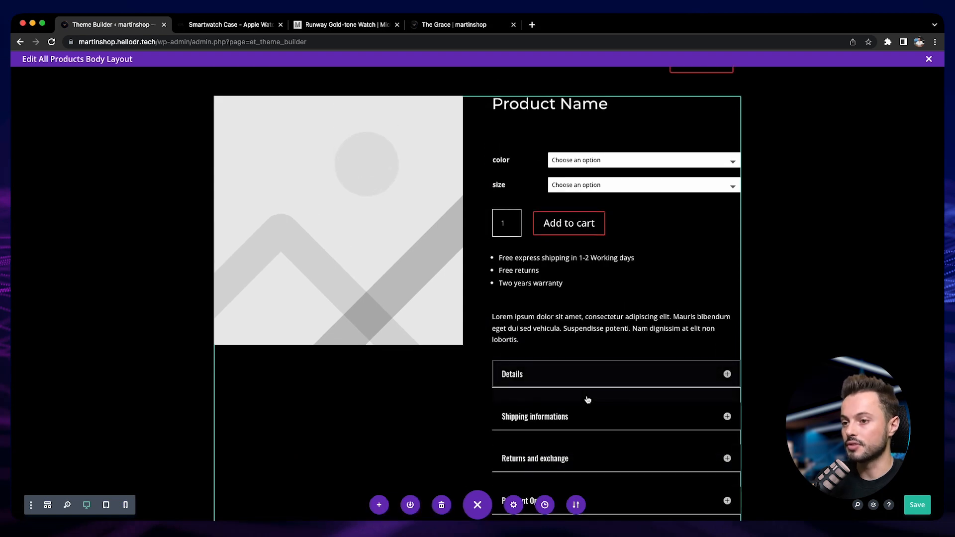
scroll(684, 422, down, 5)
scroll(685, 422, down, 6)
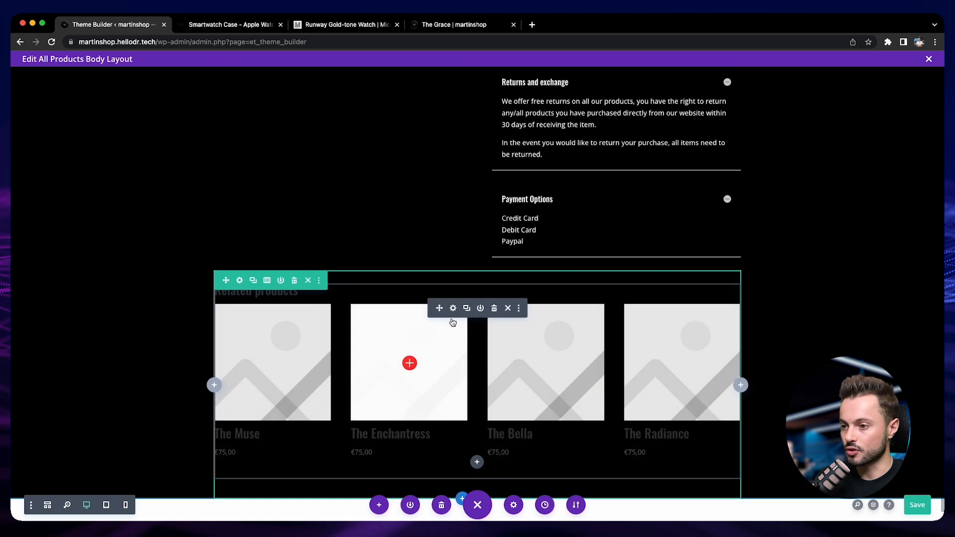
- Set the heading text color of the Woo Related Products module to white
click(453, 312)
drag(189, 248, 784, 241)
click(214, 285)
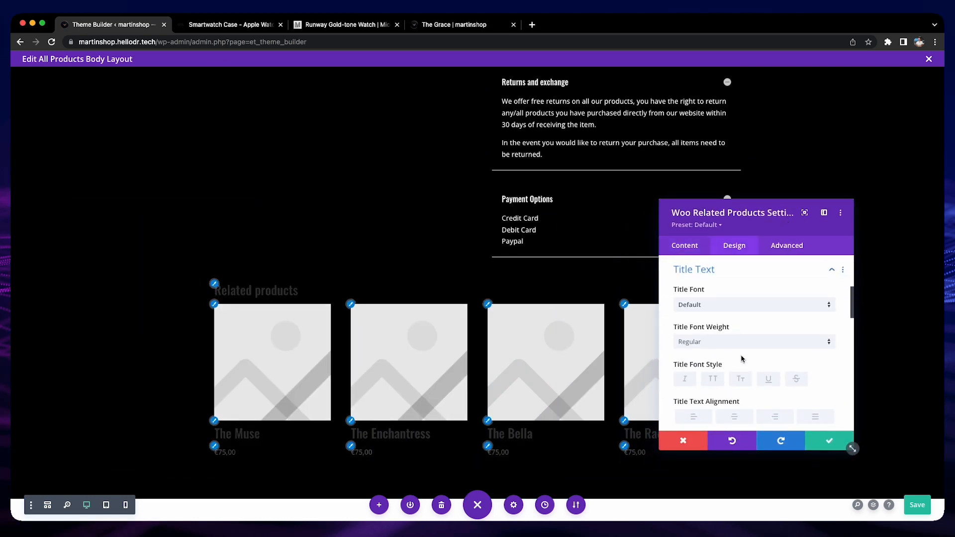
scroll(678, 362, down, 3)
click(722, 349)
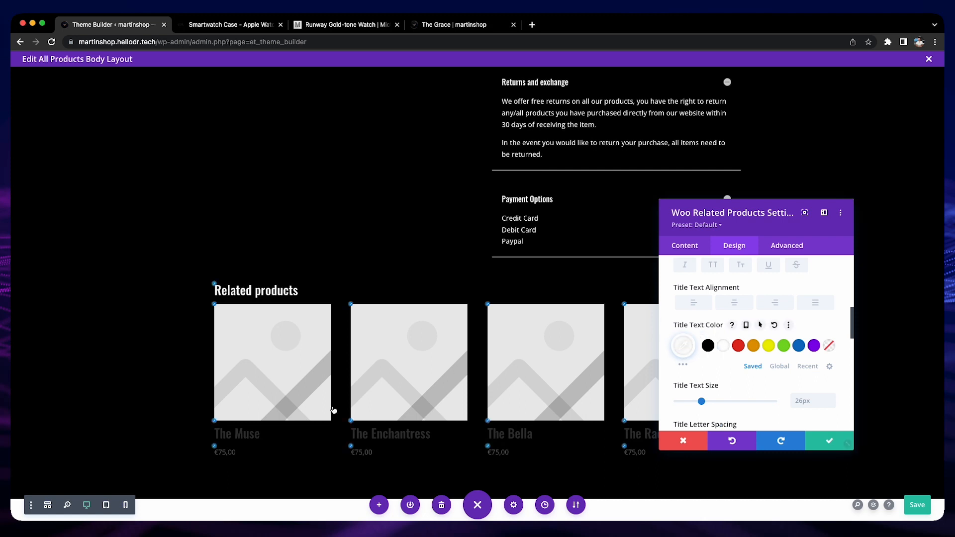
- Set the product title text color in the related products module to white (#ffffff)
click(215, 421)
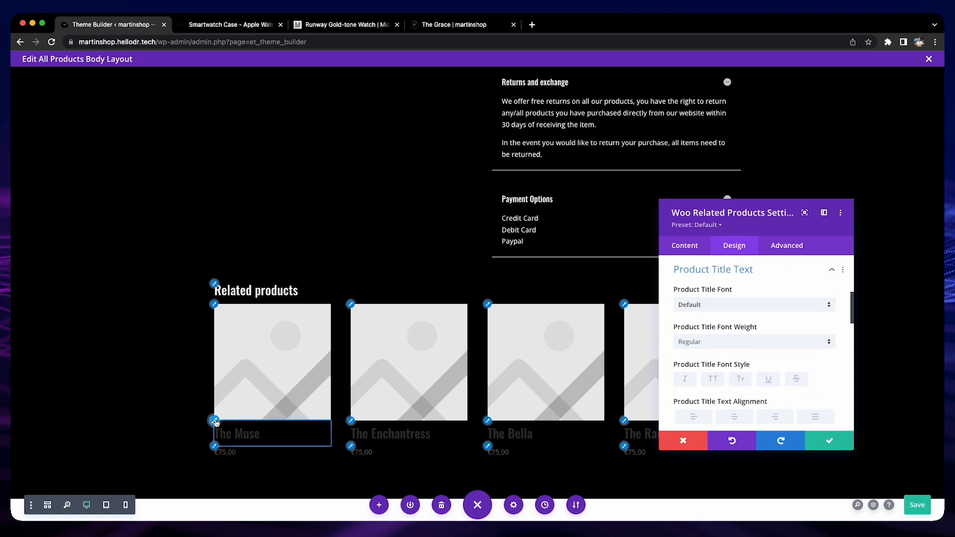
scroll(718, 376, down, 2)
scroll(718, 376, down, 1)
click(724, 400)
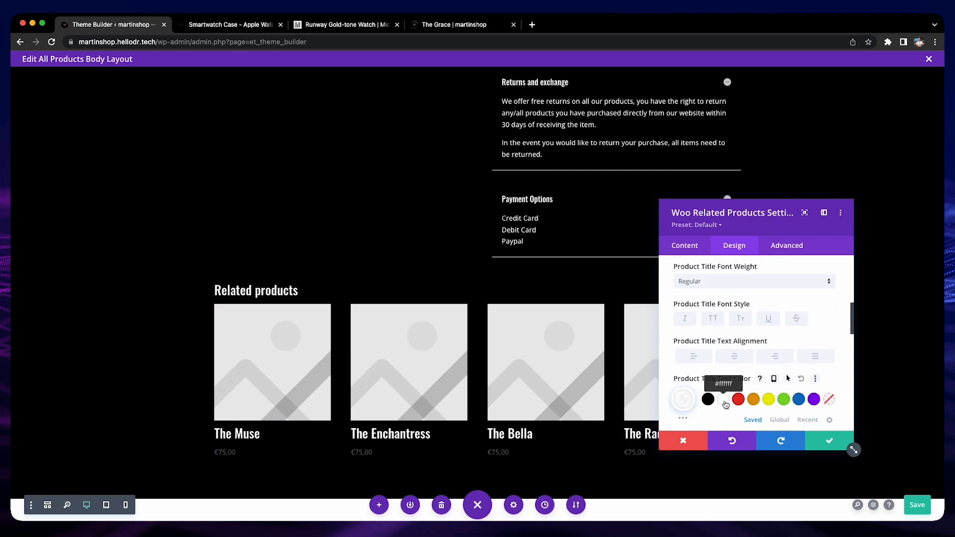
- Set the related products' price text color to white and save the module settings
click(214, 446)
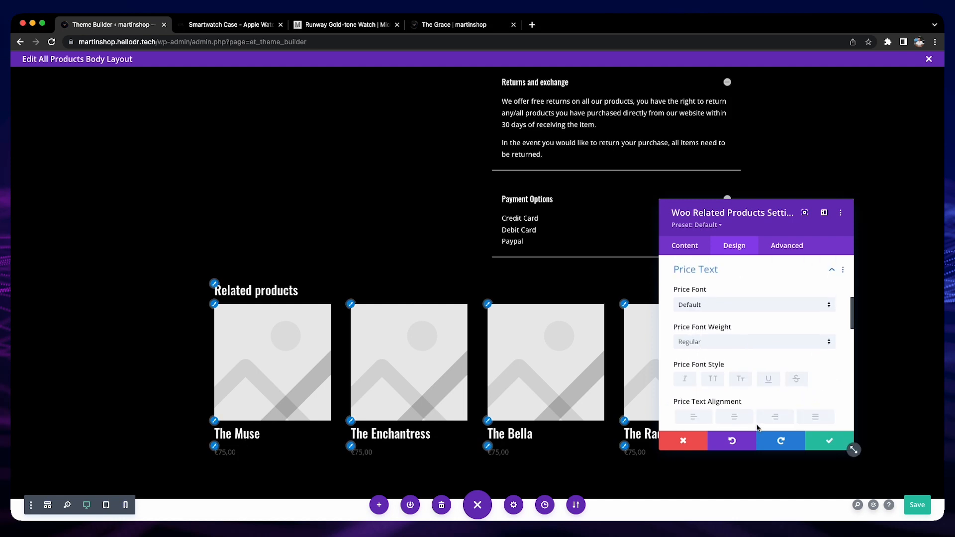
scroll(718, 378, down, 2)
click(721, 382)
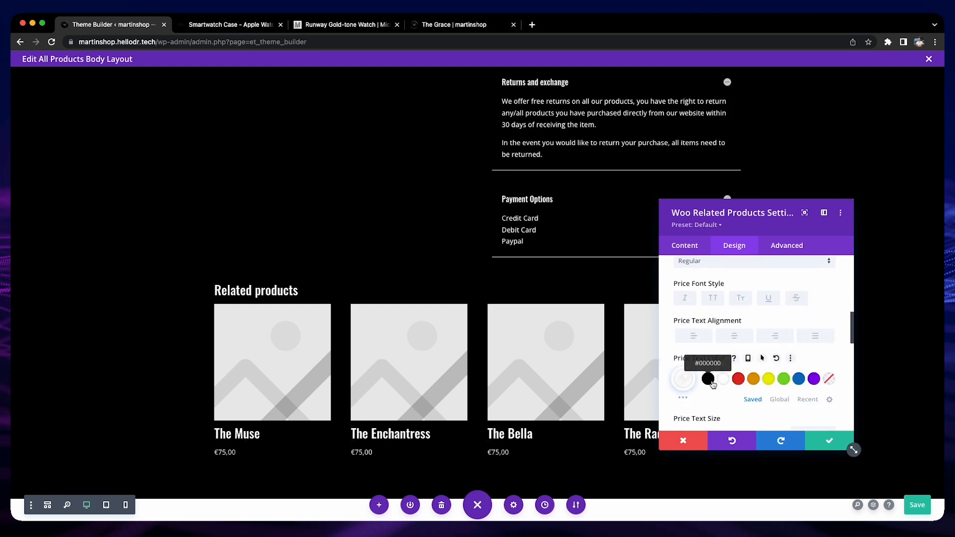
drag(748, 228, 778, 215)
click(855, 424)
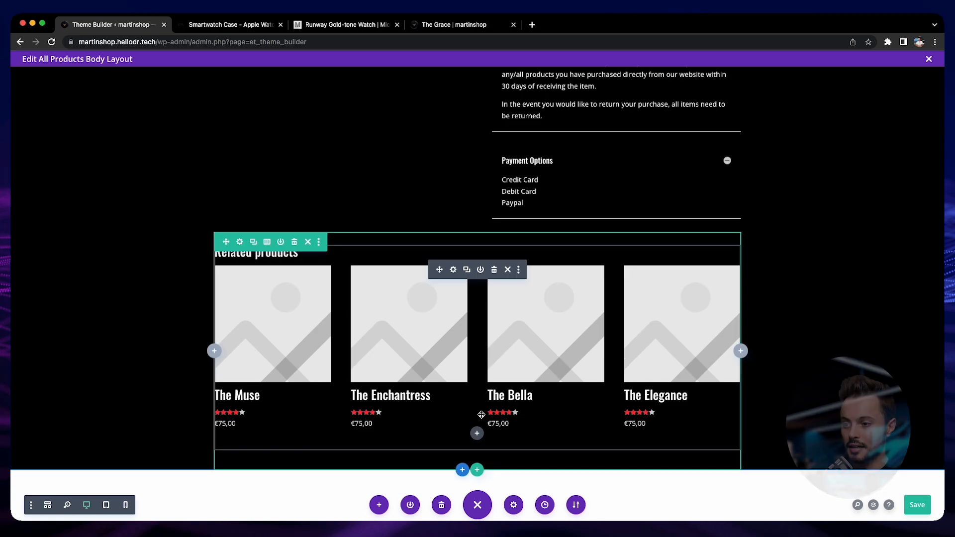
- Set the Woo Product Price module's price text color to white and save its settings
scroll(508, 436, up, 2)
scroll(508, 436, up, 9)
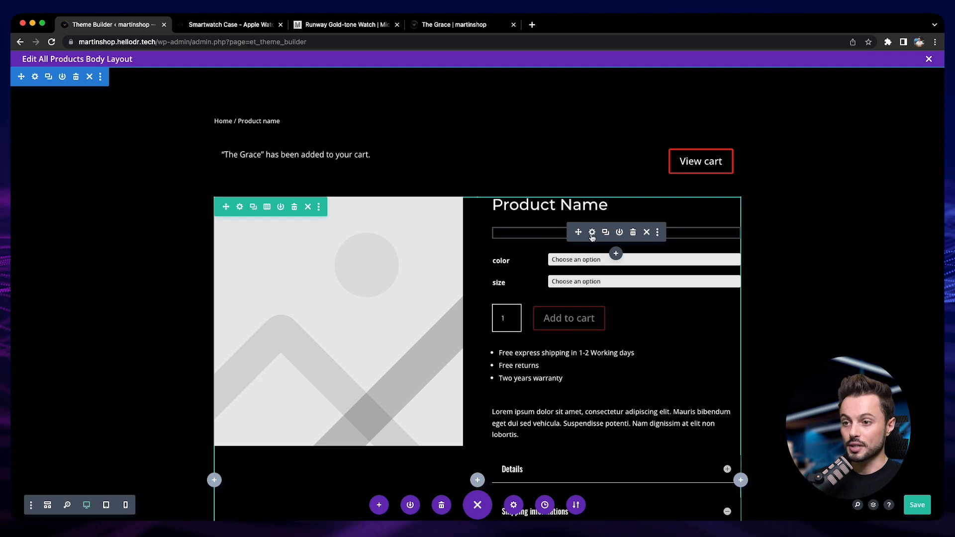
click(592, 232)
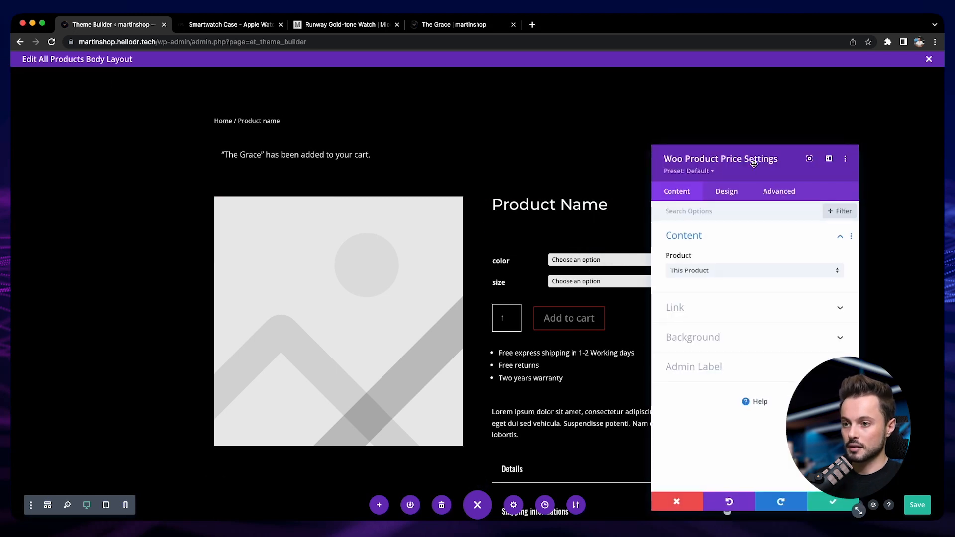
drag(801, 161, 295, 161)
click(220, 183)
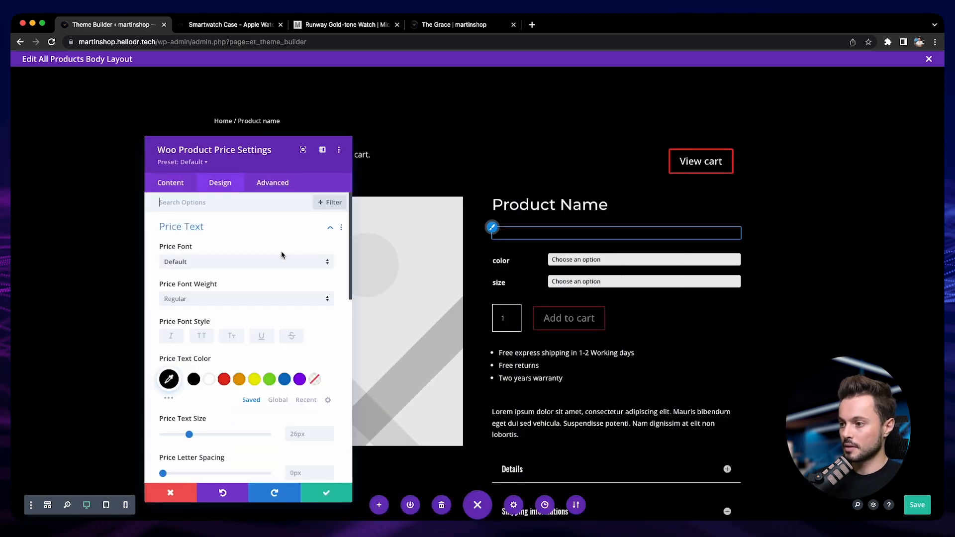
click(209, 380)
click(319, 485)
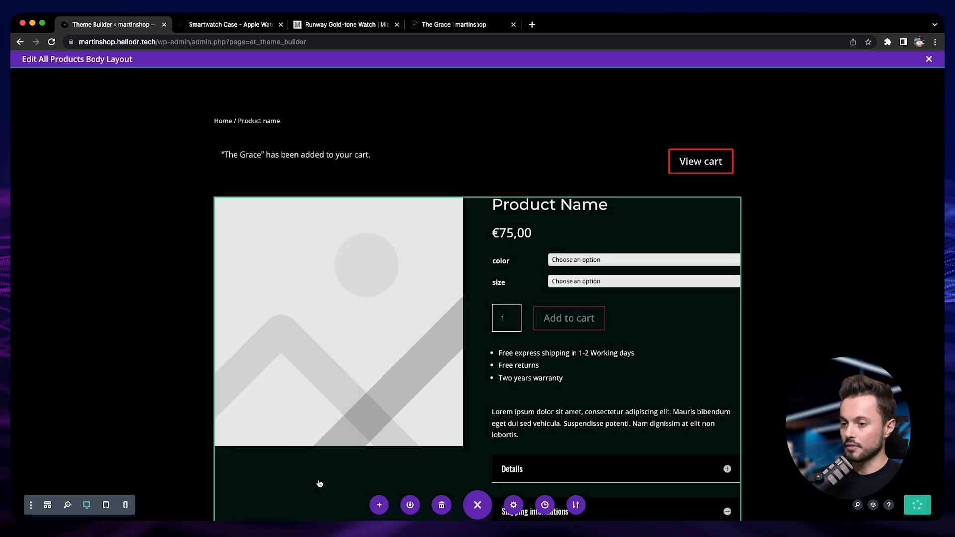
- Switch to tablet view and examine the row margins from the product image down to the related products
click(106, 505)
scroll(459, 259, down, 10)
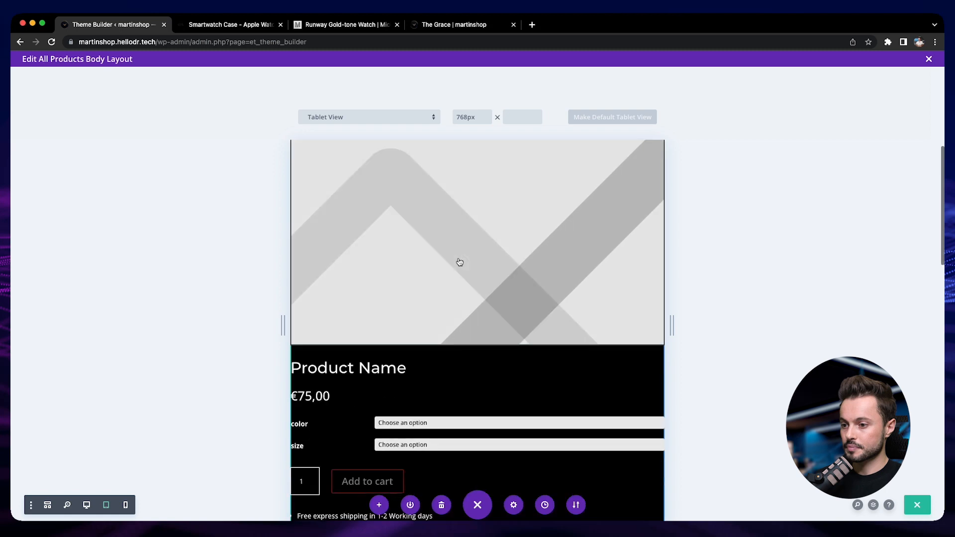
scroll(459, 261, down, 15)
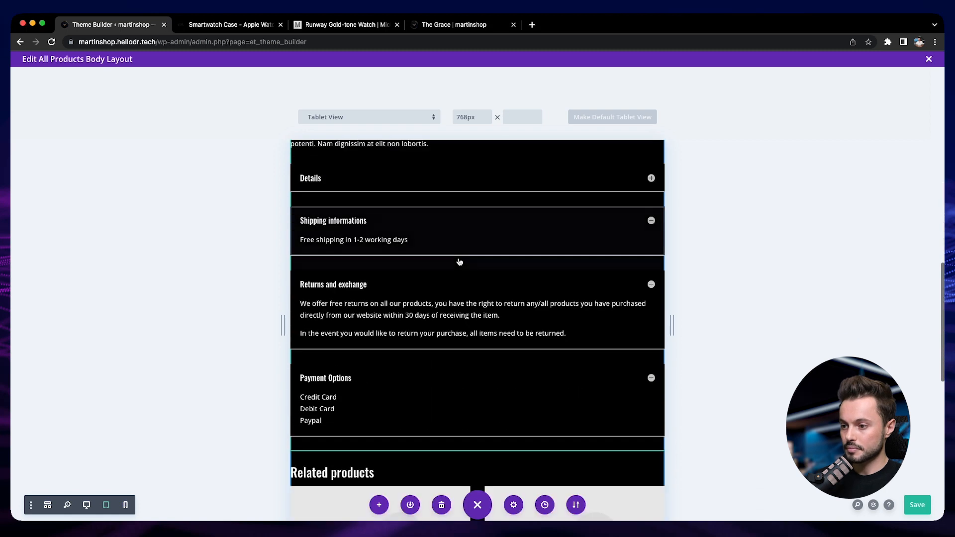
scroll(460, 261, up, 10)
scroll(397, 260, down, 3)
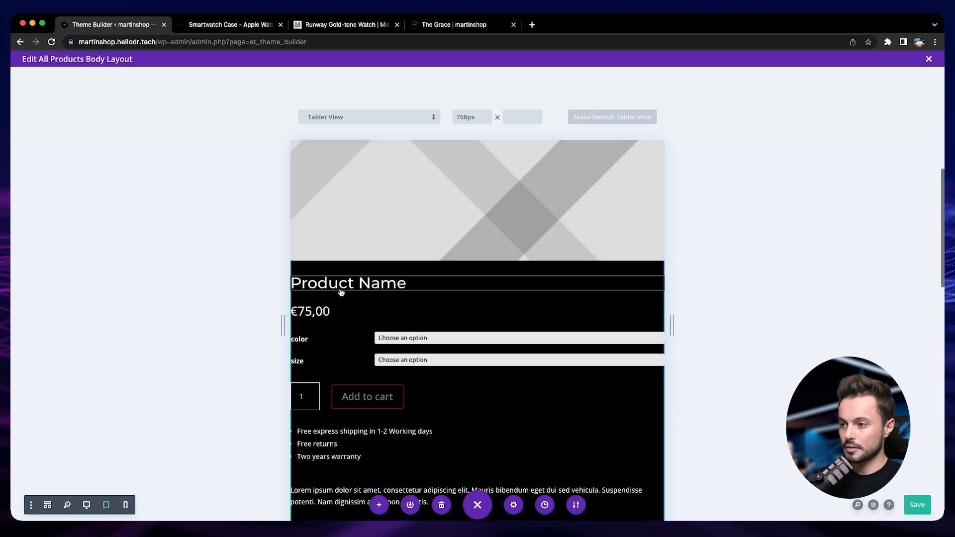
scroll(572, 338, down, 10)
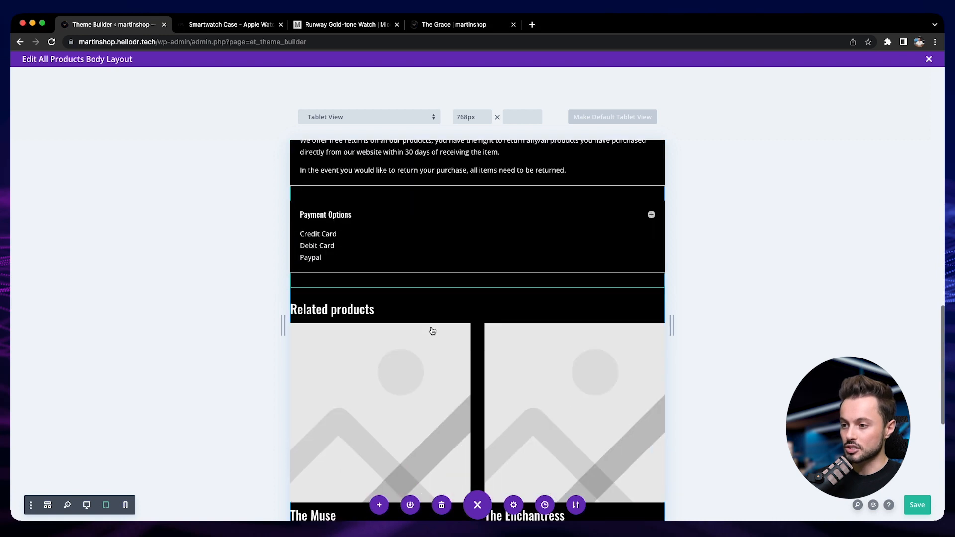
scroll(441, 309, up, 15)
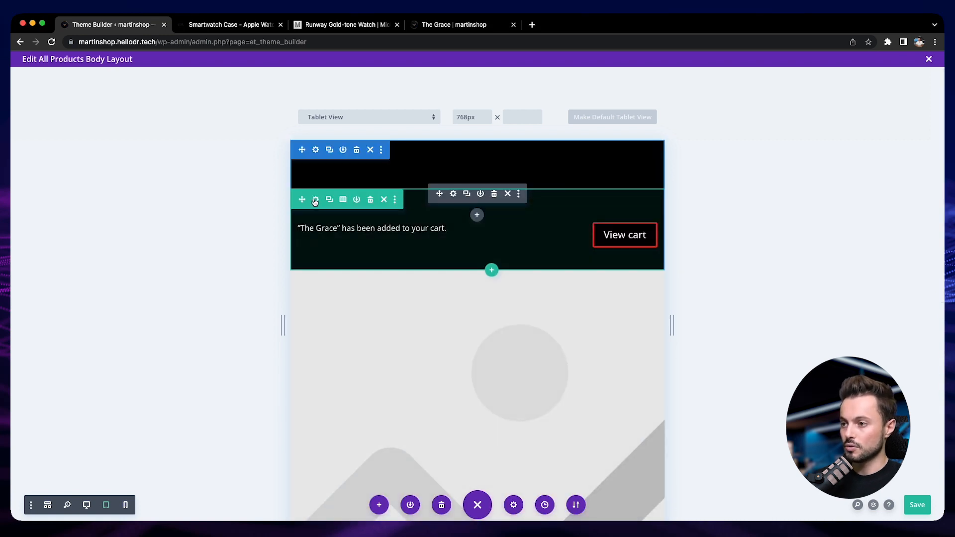
- Set the tablet width of the row holding the breadcrumbs and cart notice to 90%
click(316, 201)
click(170, 172)
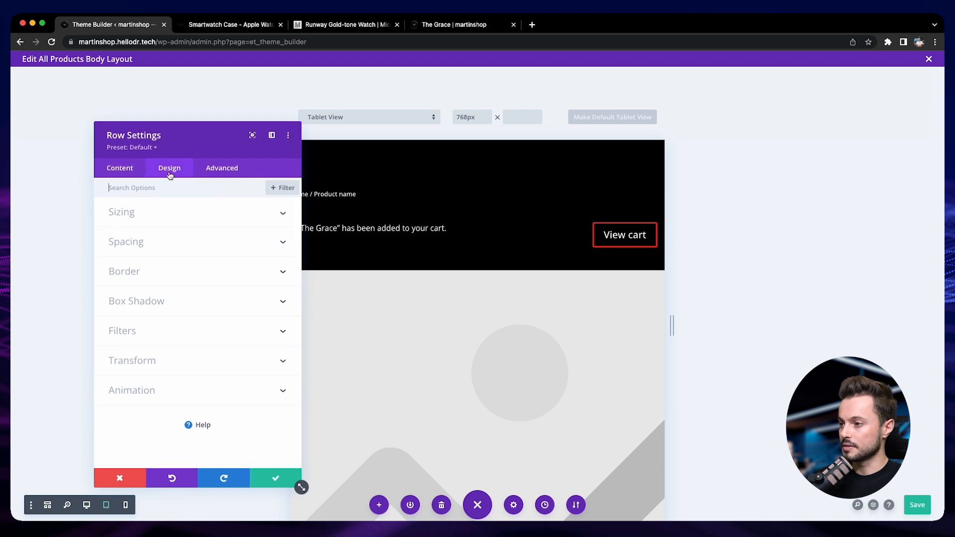
click(157, 220)
scroll(199, 251, down, 2)
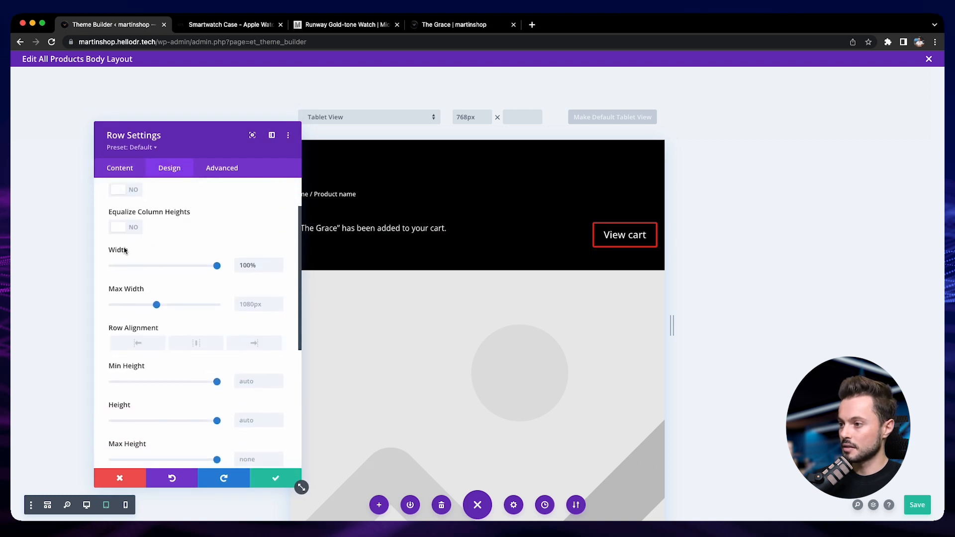
click(151, 251)
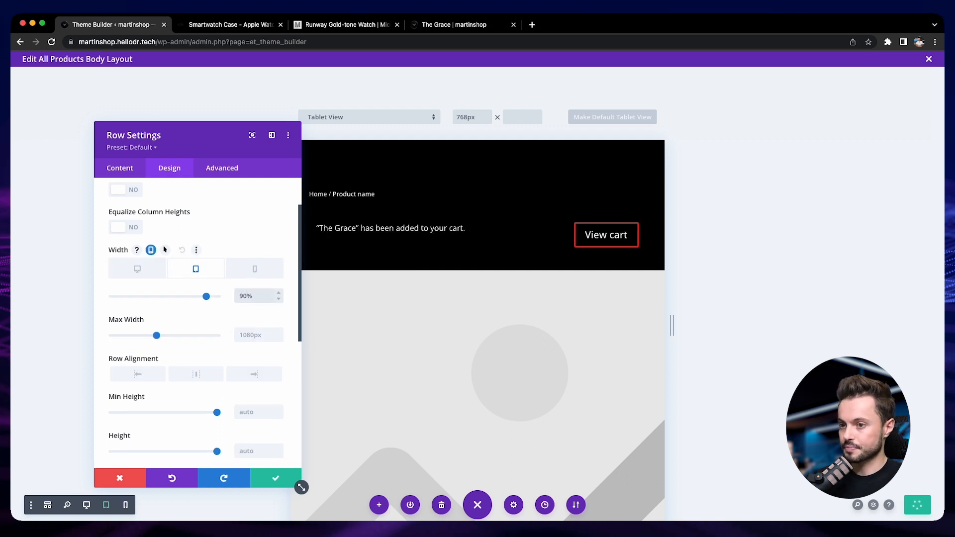
drag(233, 141, 176, 123)
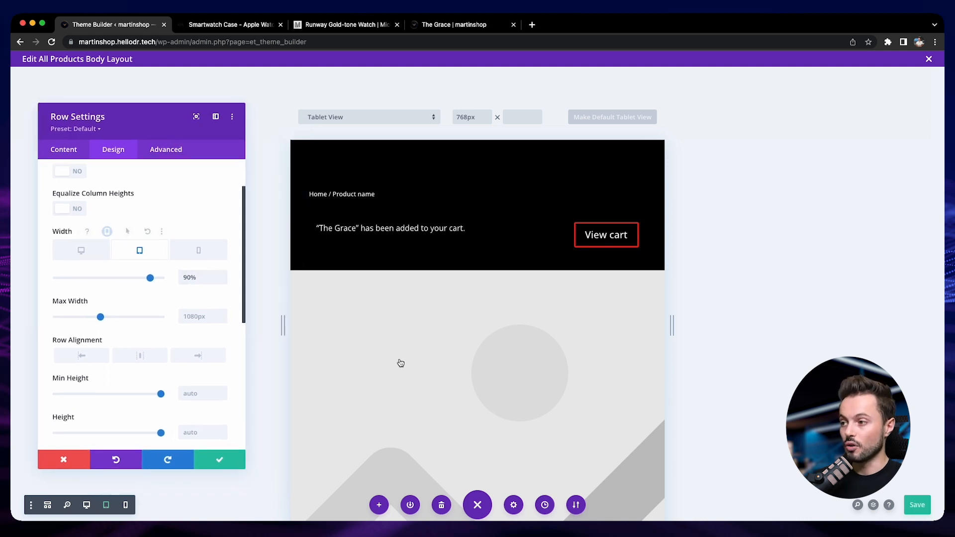
- Copy the first row's responsive width setting and save the row settings
right_click(69, 235)
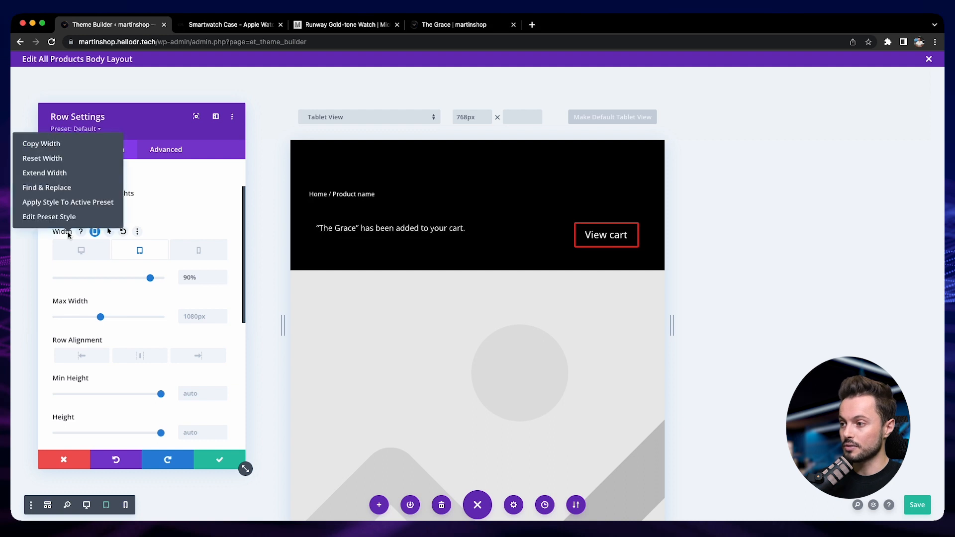
click(45, 144)
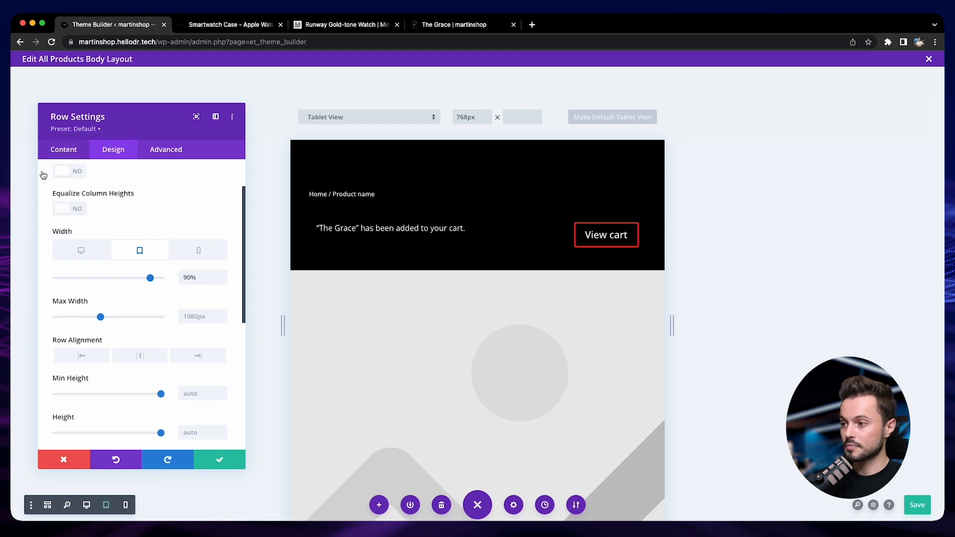
click(220, 461)
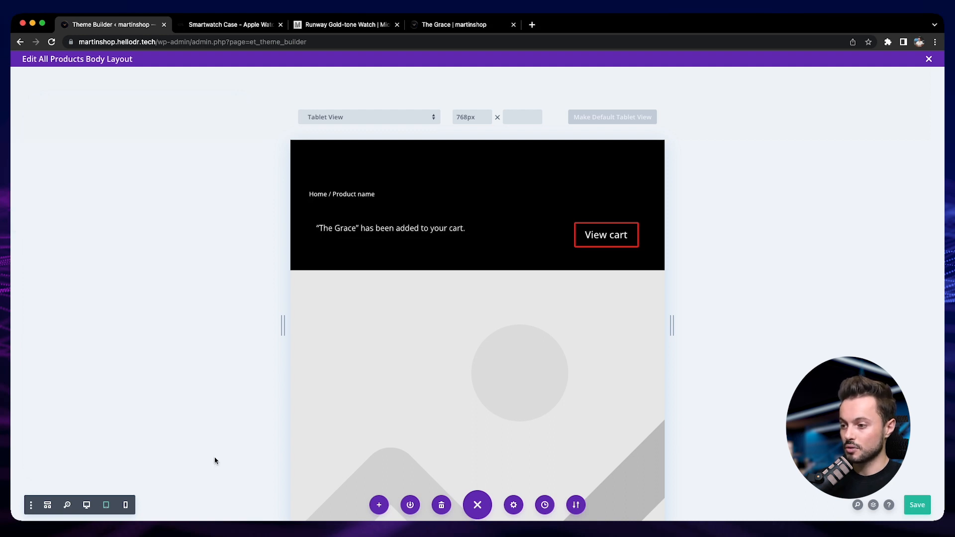
- In wireframe view, paste the copied width onto the product details row and the related products row
click(48, 505)
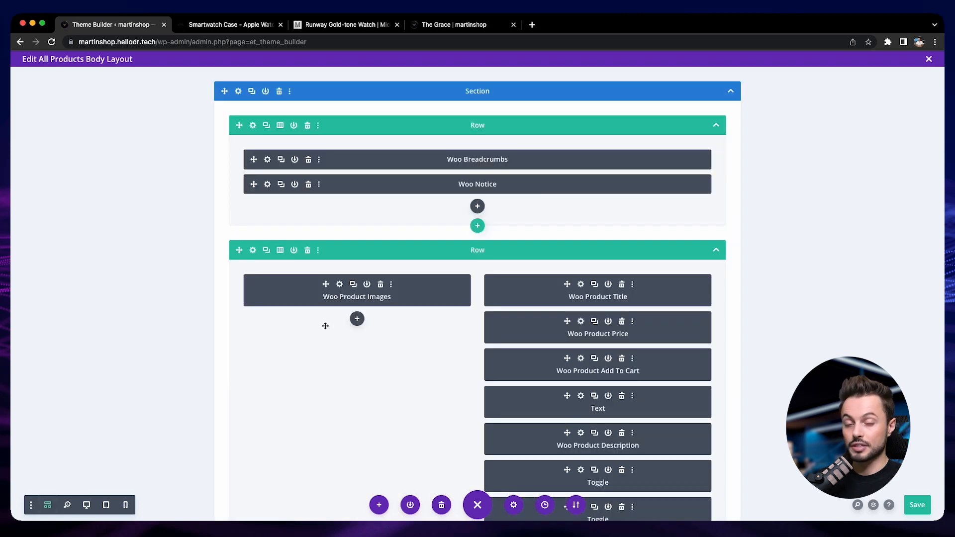
right_click(395, 255)
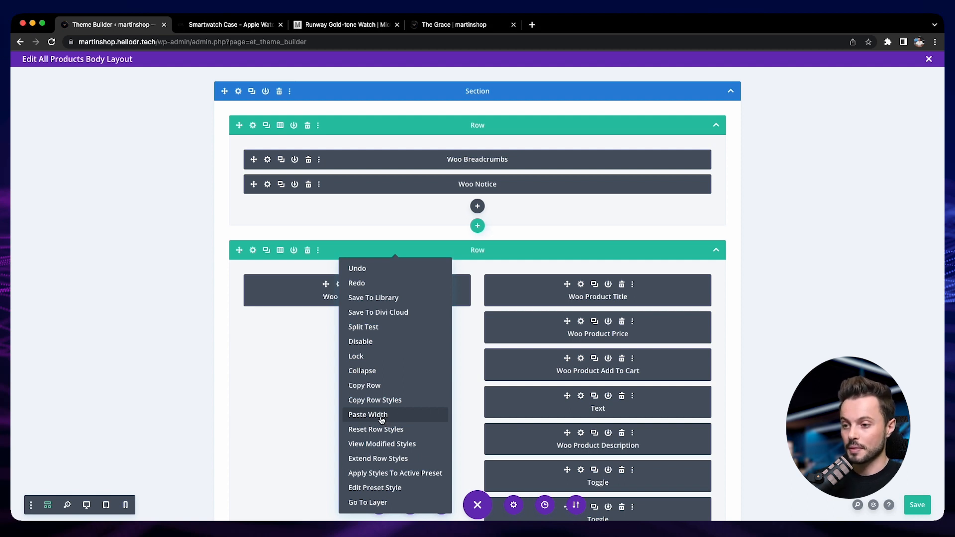
click(385, 418)
scroll(383, 417, down, 5)
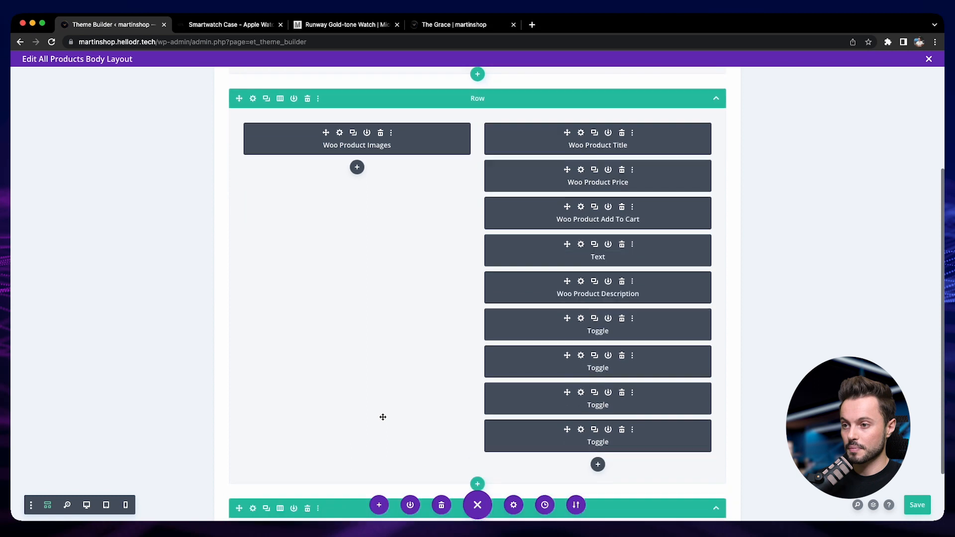
right_click(397, 430)
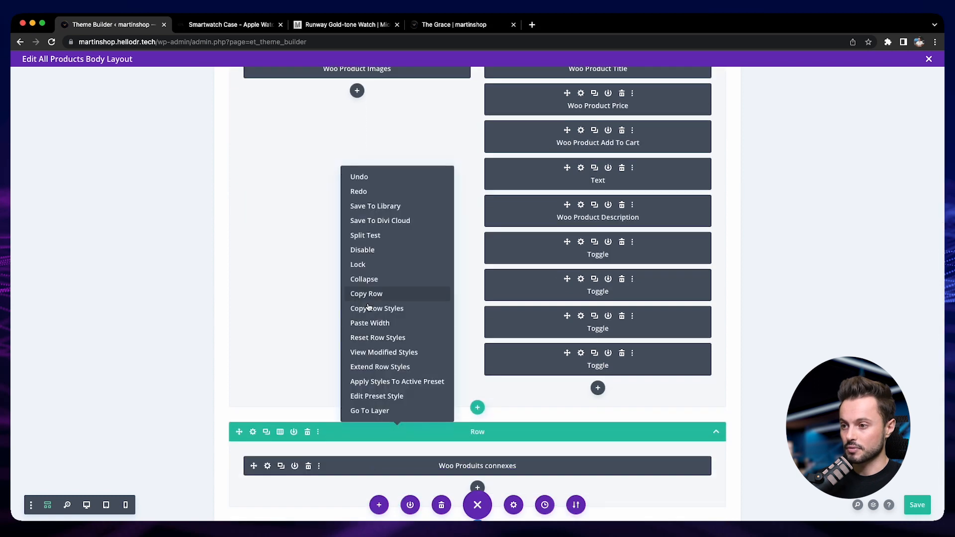
click(375, 324)
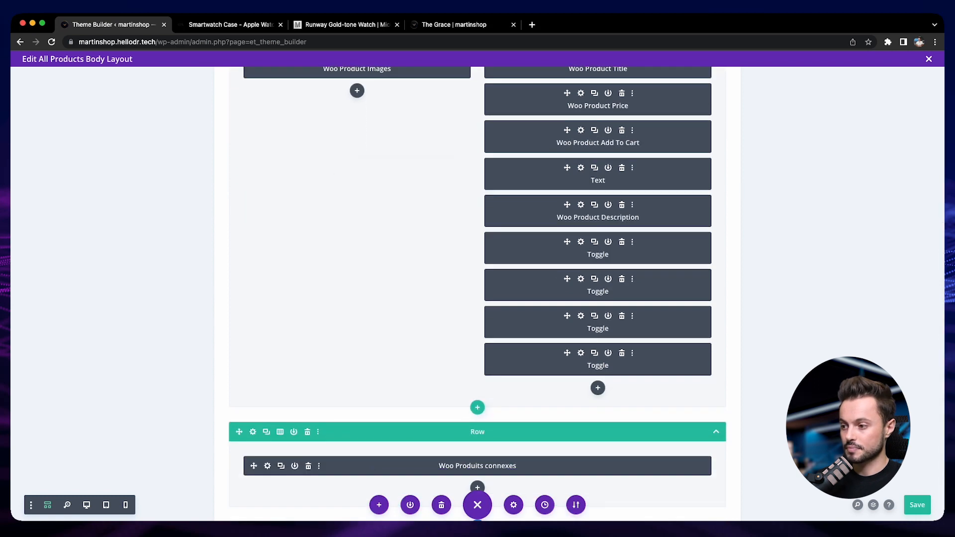
- Review the whole product layout in tablet view and in phone view, checking the row margins
click(106, 505)
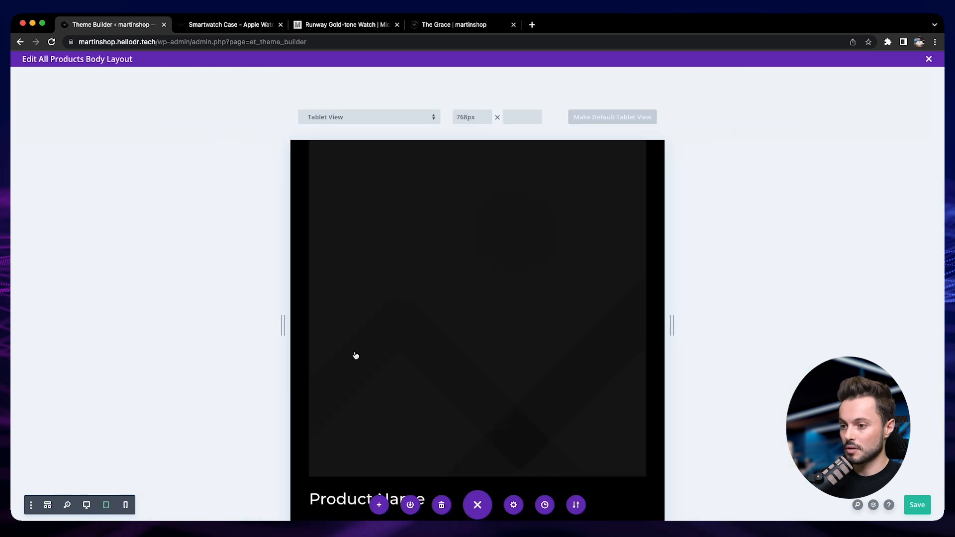
scroll(628, 321, down, 8)
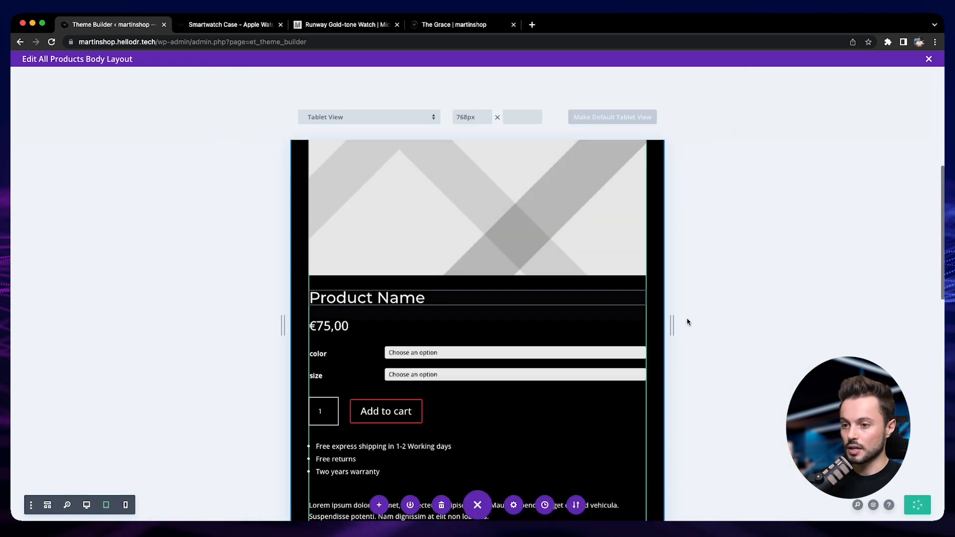
scroll(630, 340, down, 15)
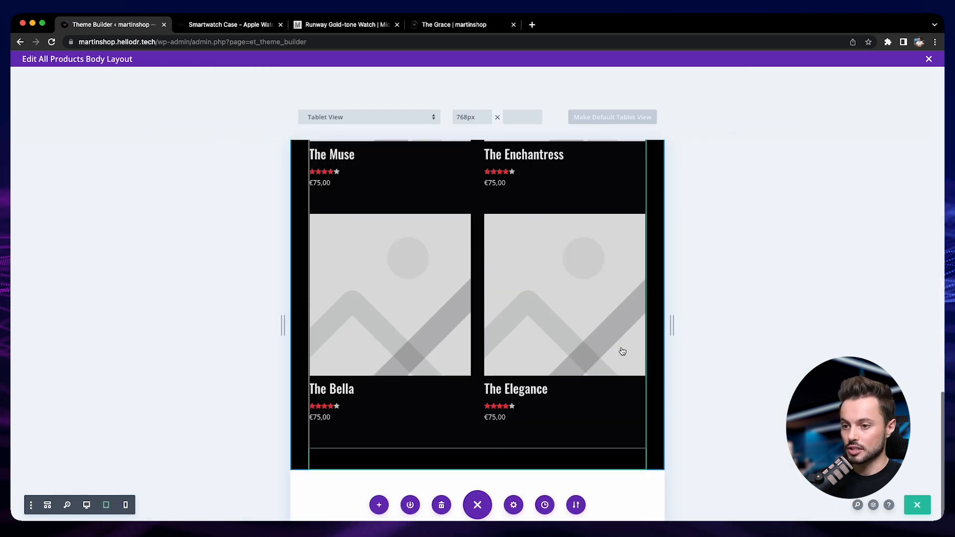
scroll(547, 368, up, 20)
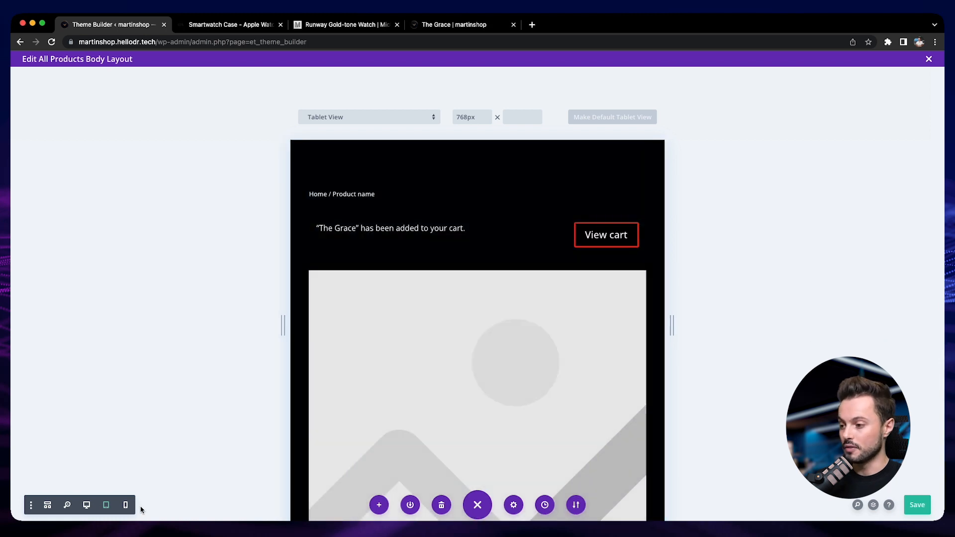
click(125, 505)
scroll(389, 377, down, 4)
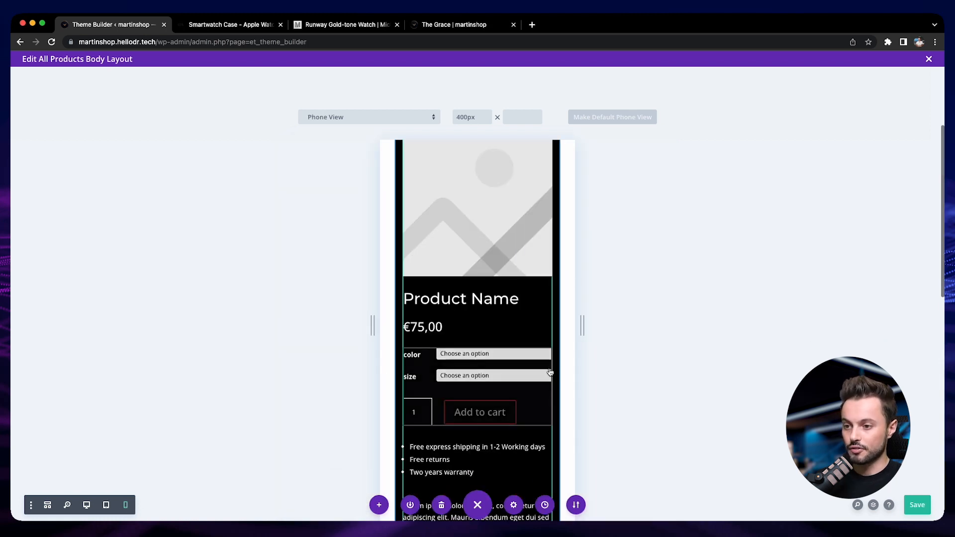
scroll(566, 375, down, 15)
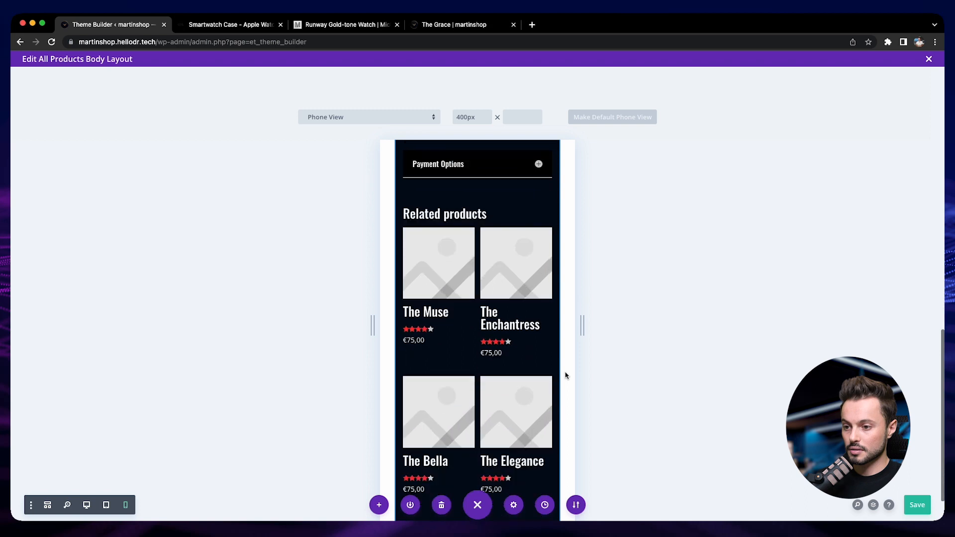
scroll(567, 374, up, 20)
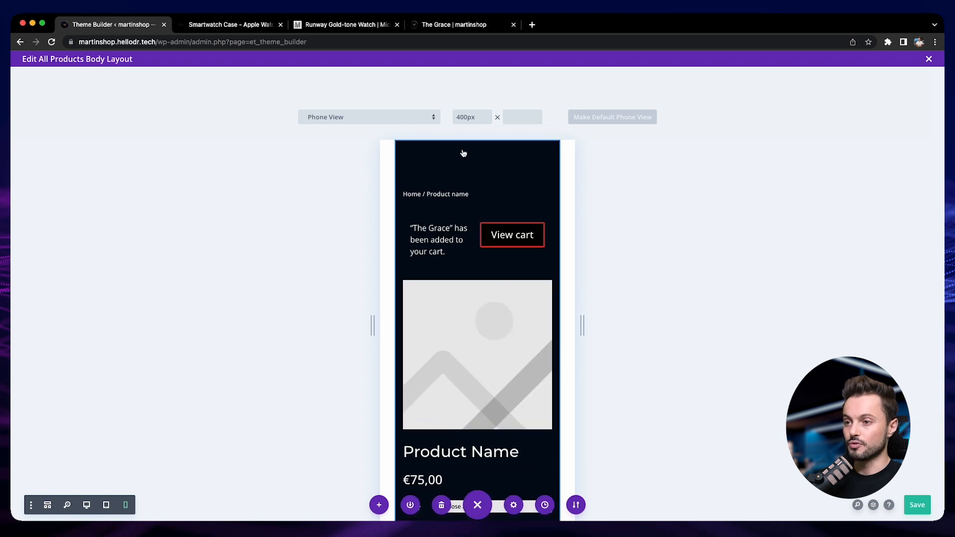
- Clear the section's linked left and right phone margins, check the phone layout, and save the section settings
mouse_move(438, 161)
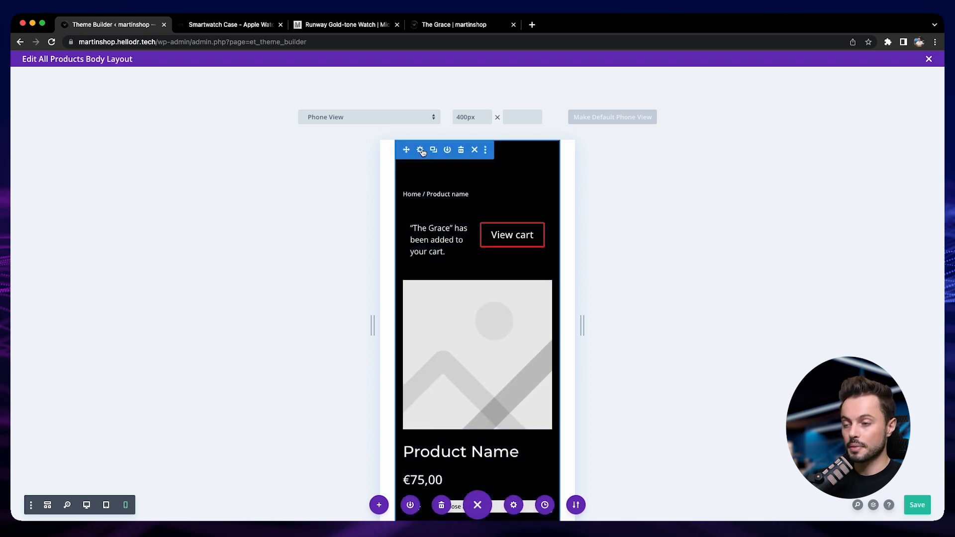
click(422, 151)
click(125, 153)
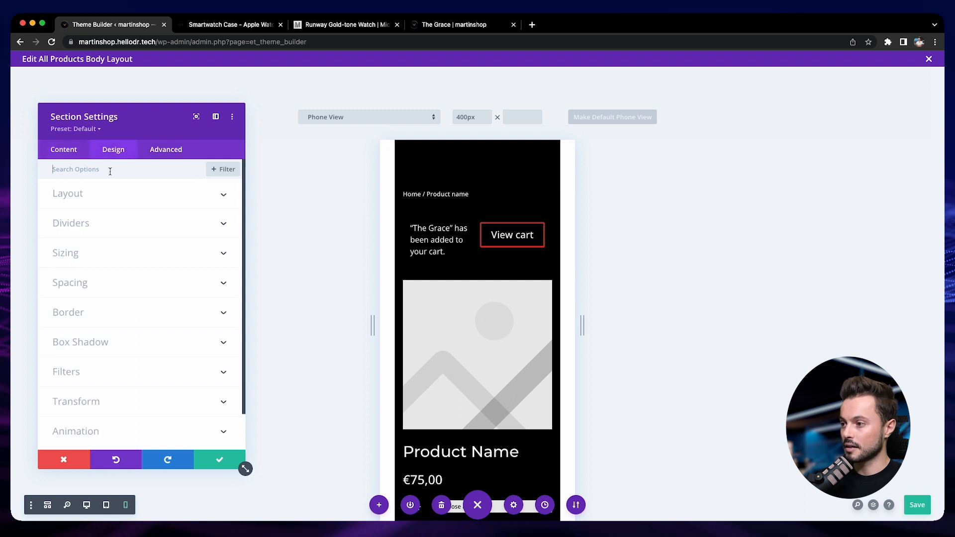
click(166, 285)
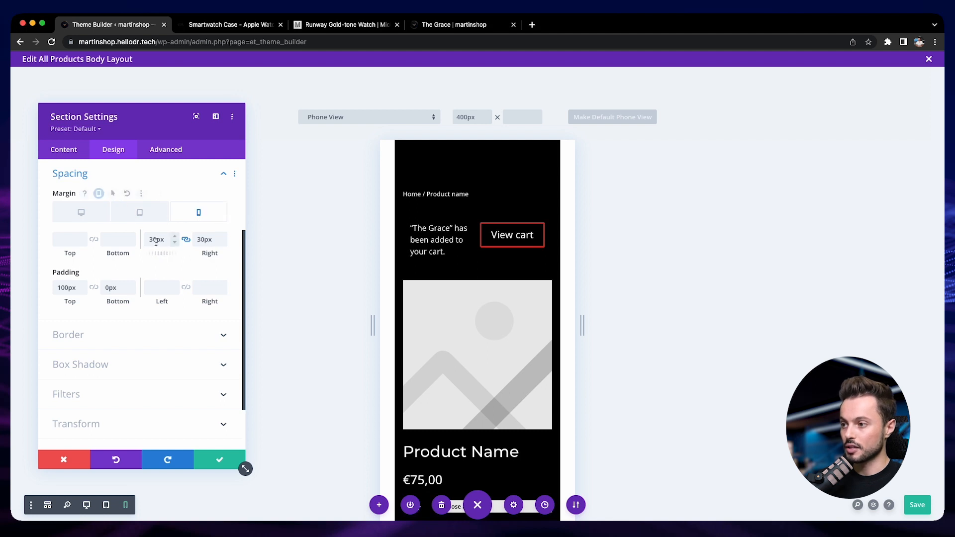
key(BackSpace)
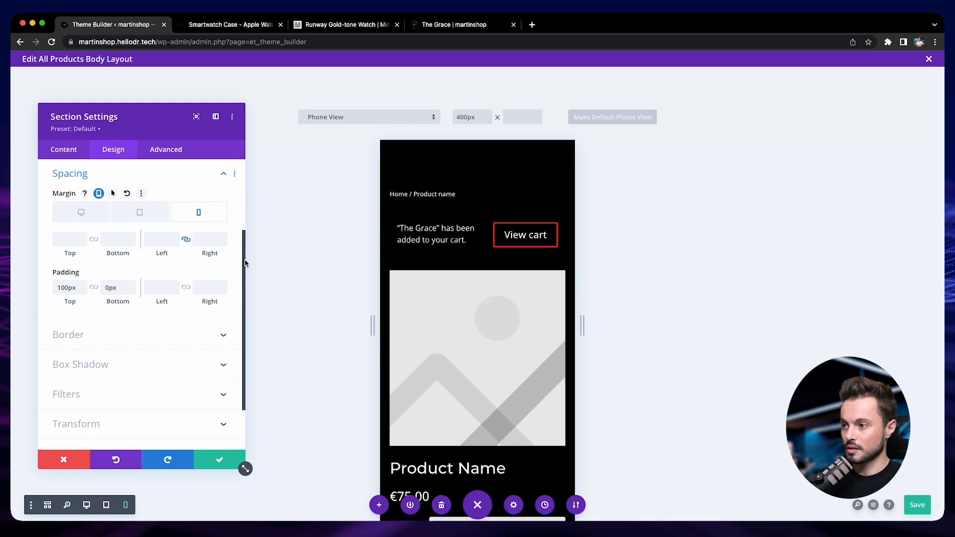
scroll(454, 294, down, 5)
scroll(456, 292, down, 10)
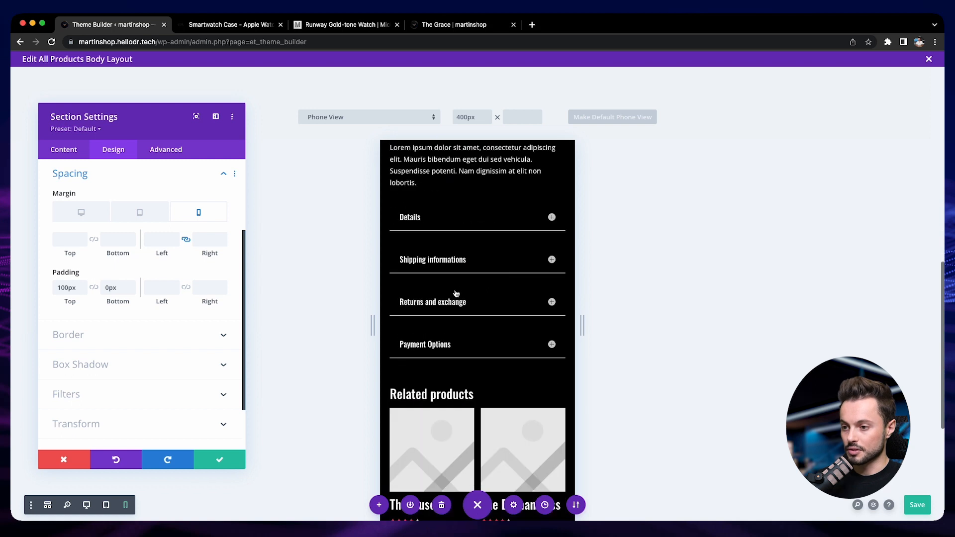
scroll(455, 294, up, 20)
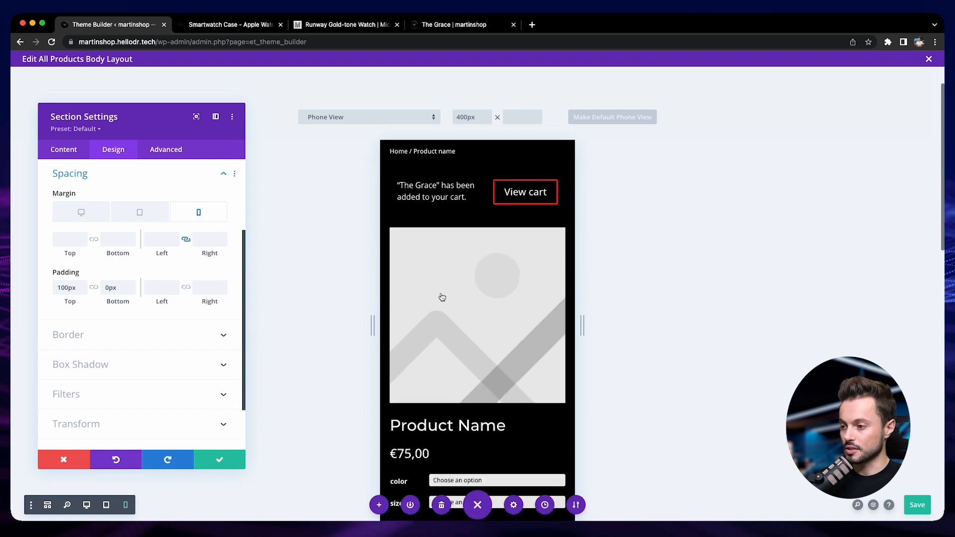
click(220, 461)
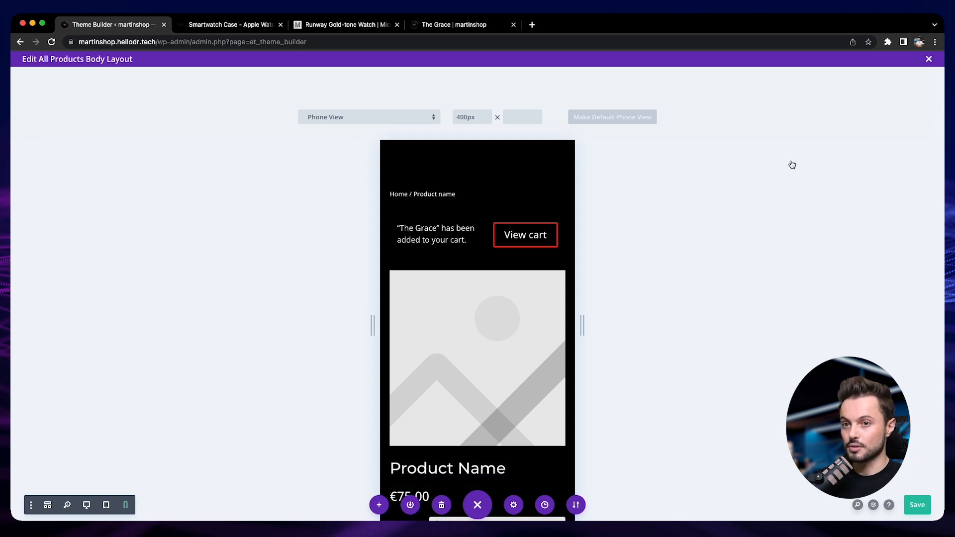
- Close the body layout editor, open all products in a new browser tab, and view The Grace product page
click(930, 59)
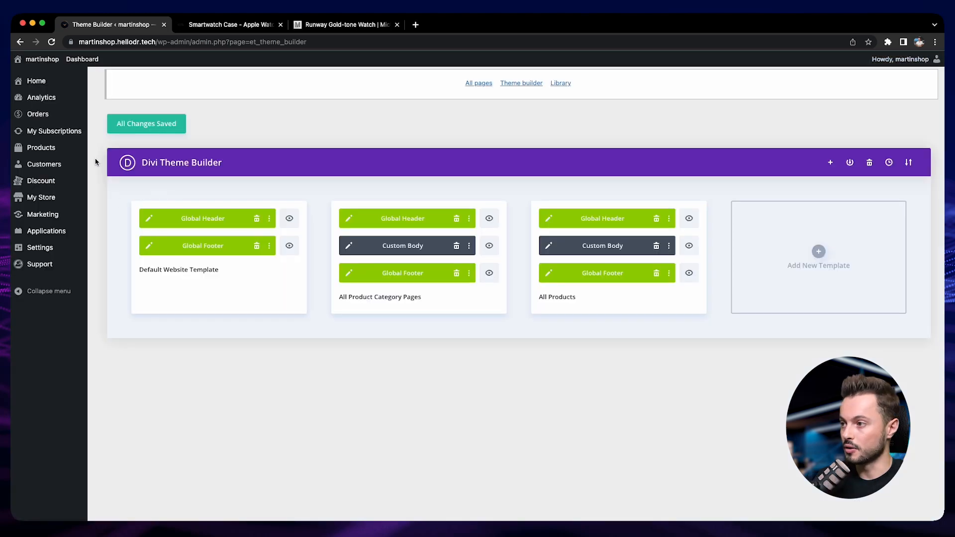
mouse_move(72, 151)
right_click(112, 151)
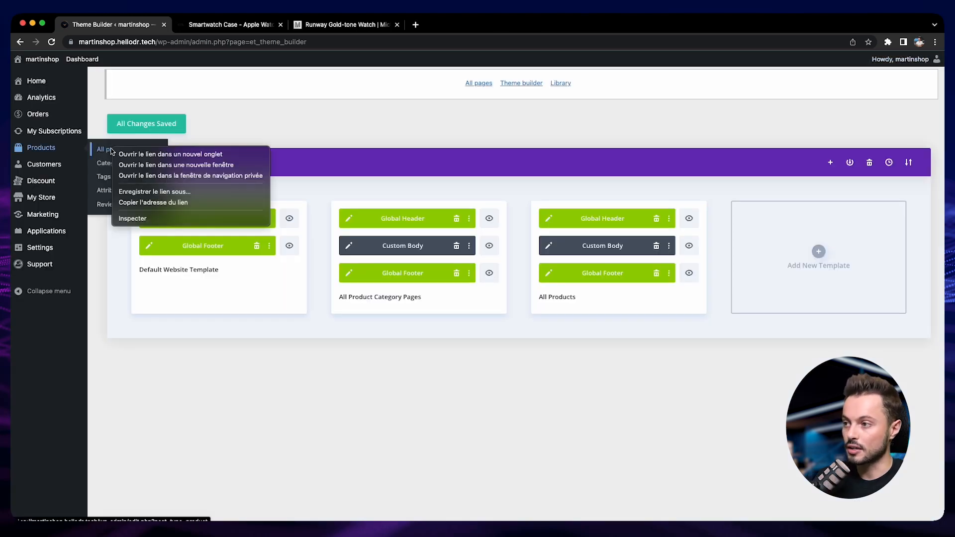
click(131, 155)
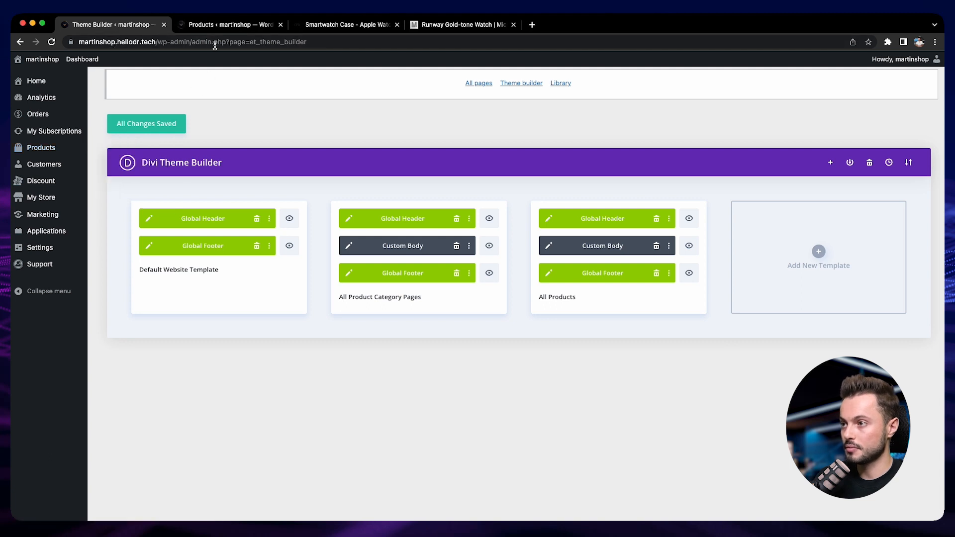
click(217, 26)
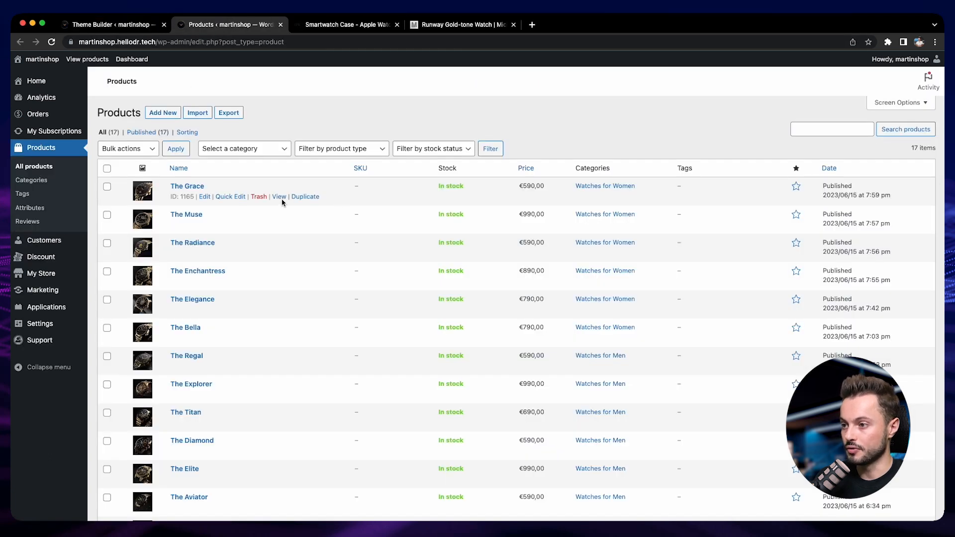
click(279, 197)
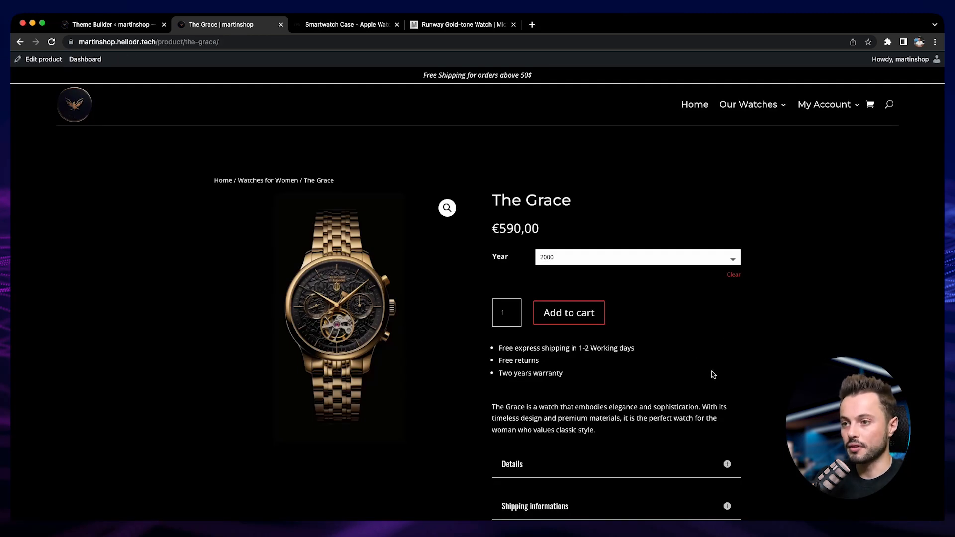
- Expand the Details toggle on The Grace page and review the description and detail list
scroll(713, 375, down, 3)
click(727, 368)
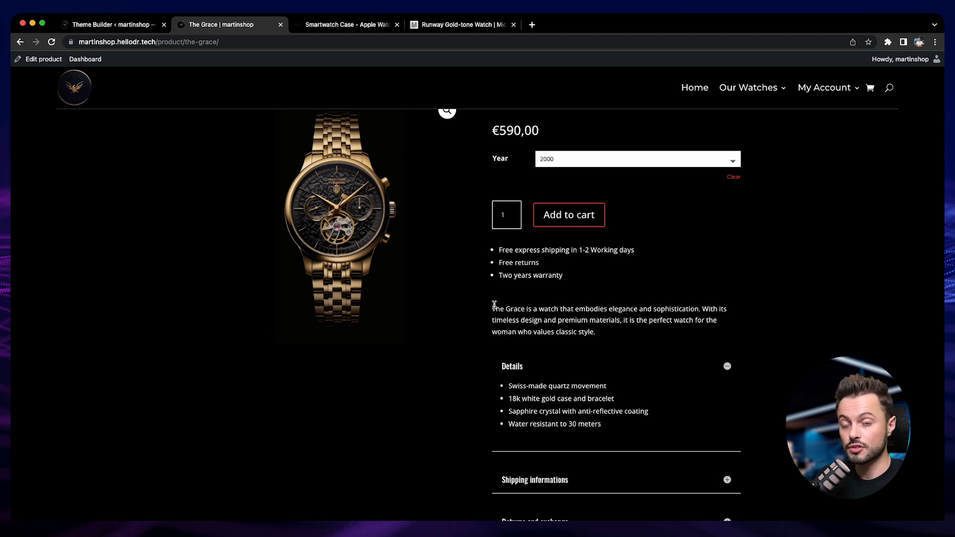
drag(521, 321, 573, 330)
click(583, 406)
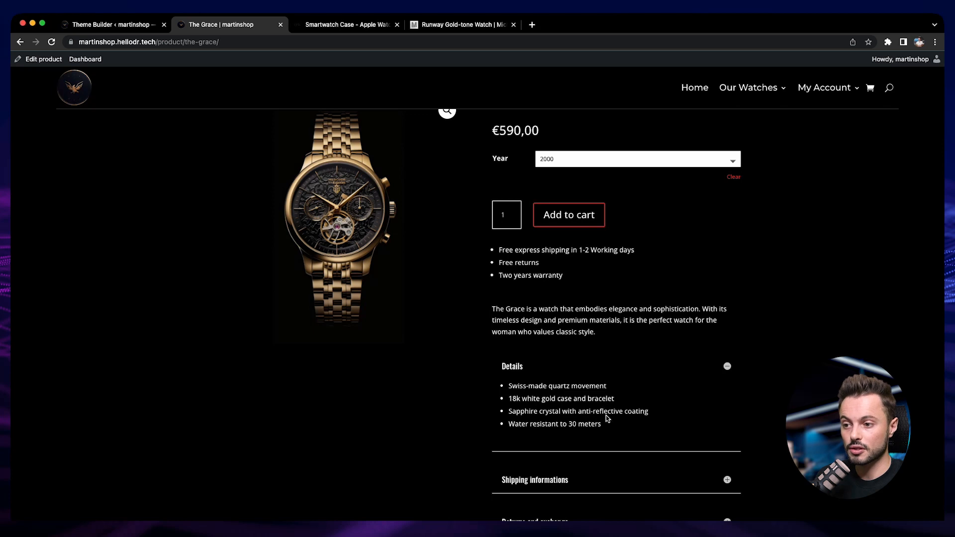
scroll(595, 407, up, 1)
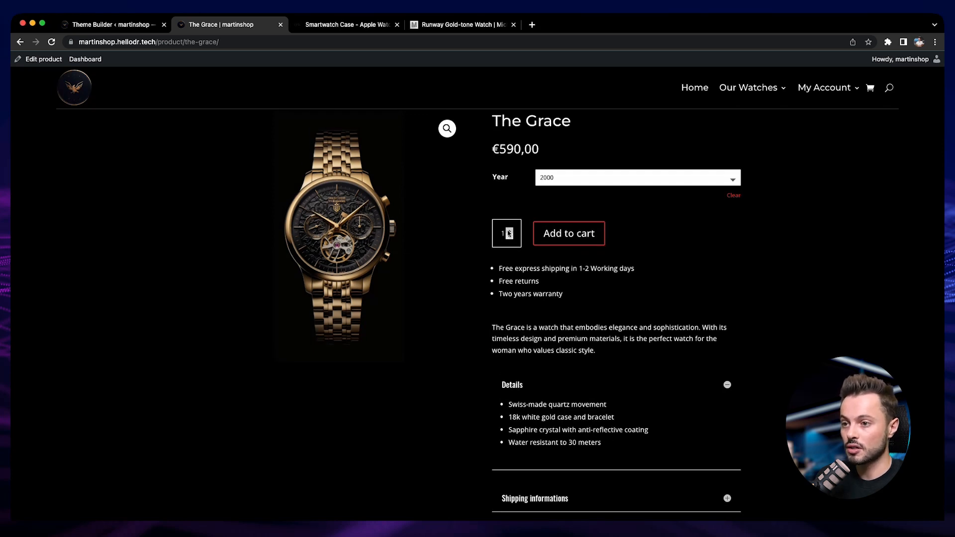
- Reset the Year variation to "Choose an option" and review the page down to the related products
click(585, 182)
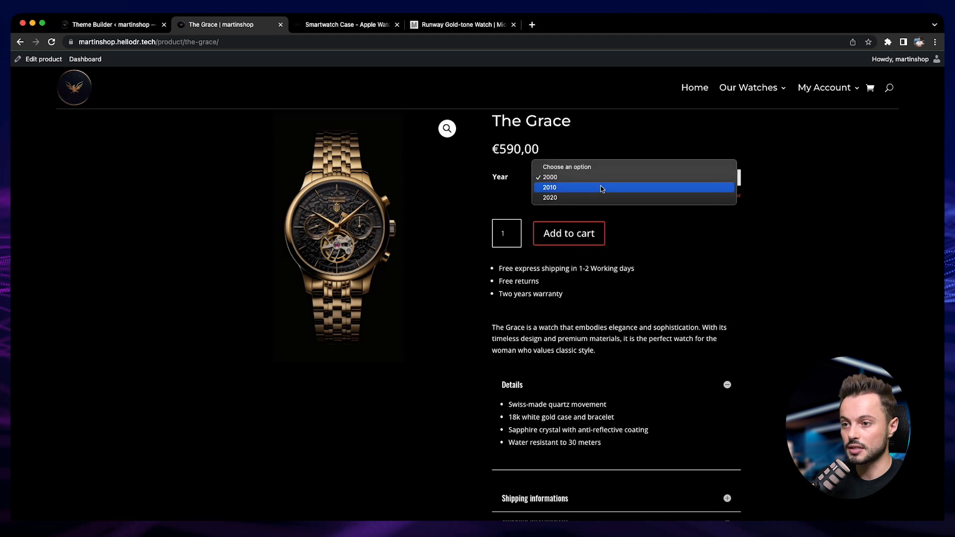
click(607, 166)
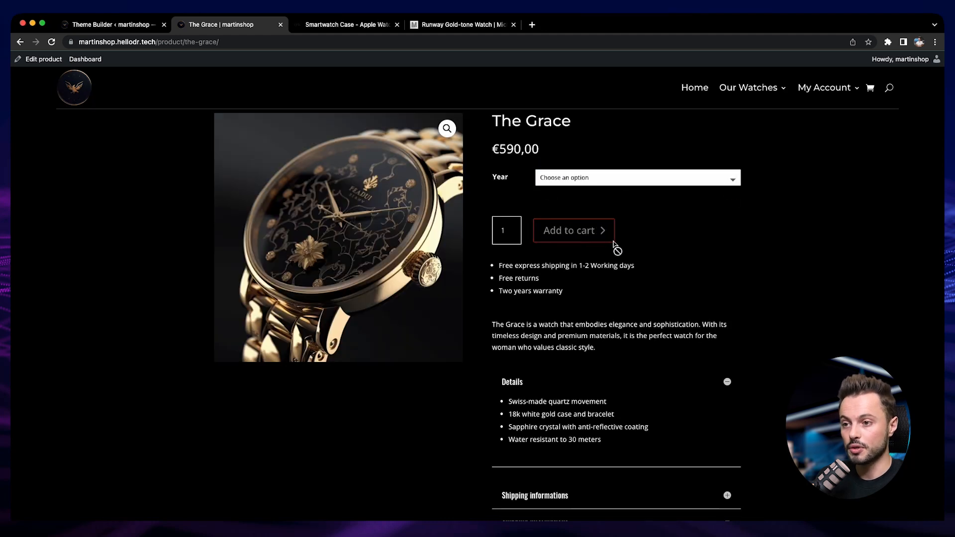
scroll(638, 263, down, 5)
scroll(641, 262, down, 4)
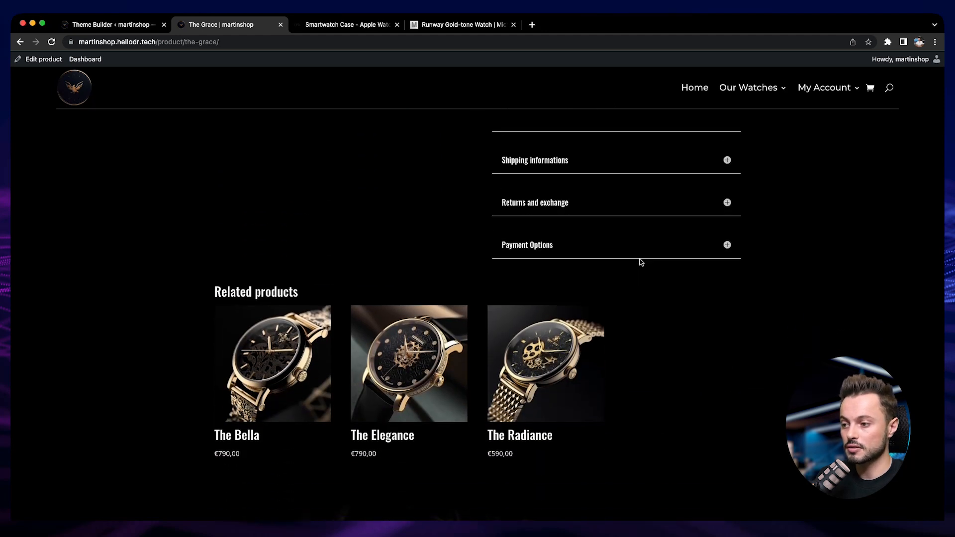